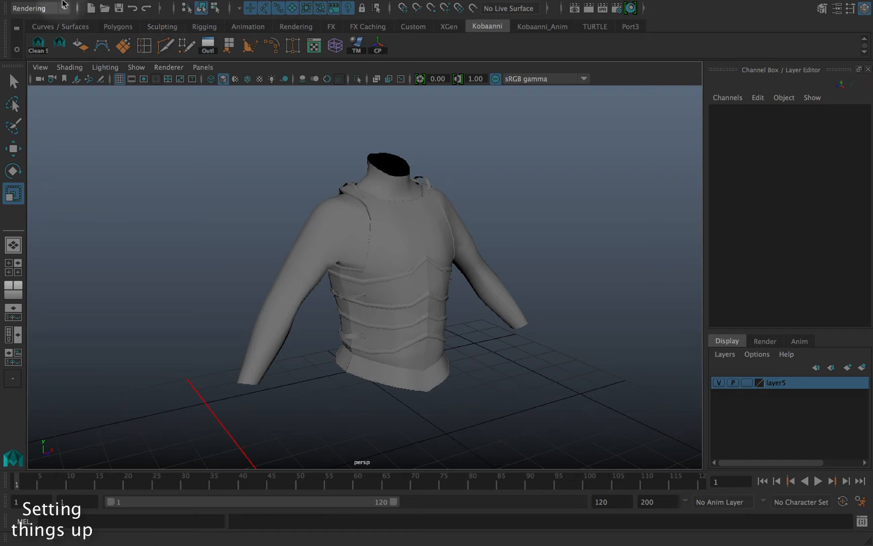
# - Check in the Plug-in Manager that Mayatomr.bundle is set to Loaded and Auto load
pyautogui.moveTo(21, 2)
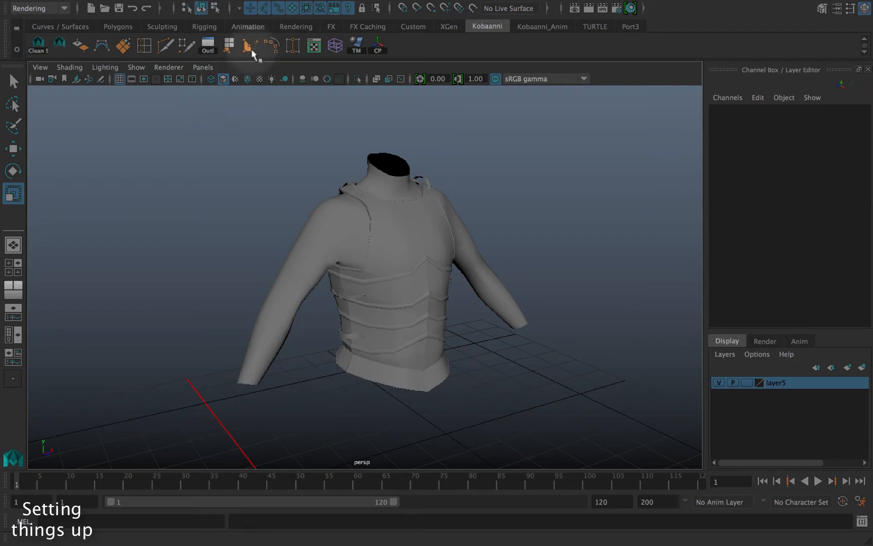
pyautogui.moveTo(254, 5)
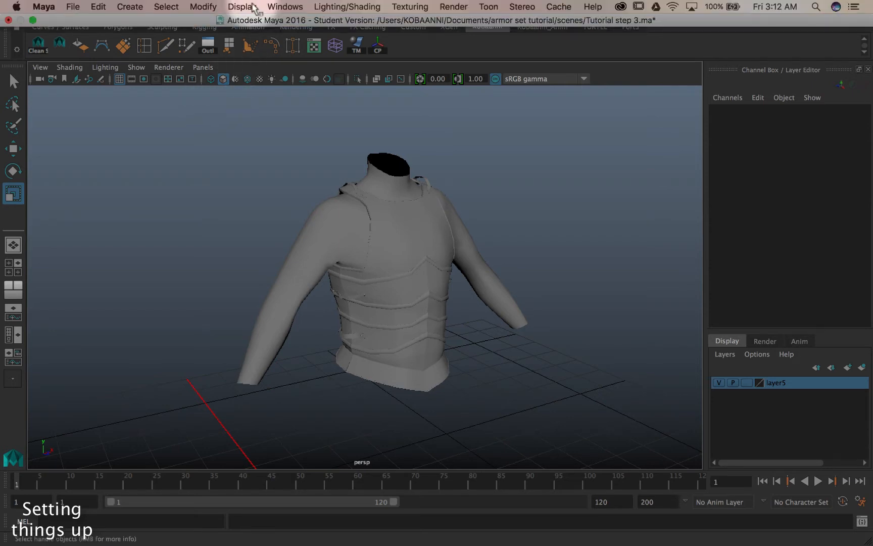
pyautogui.click(282, 7)
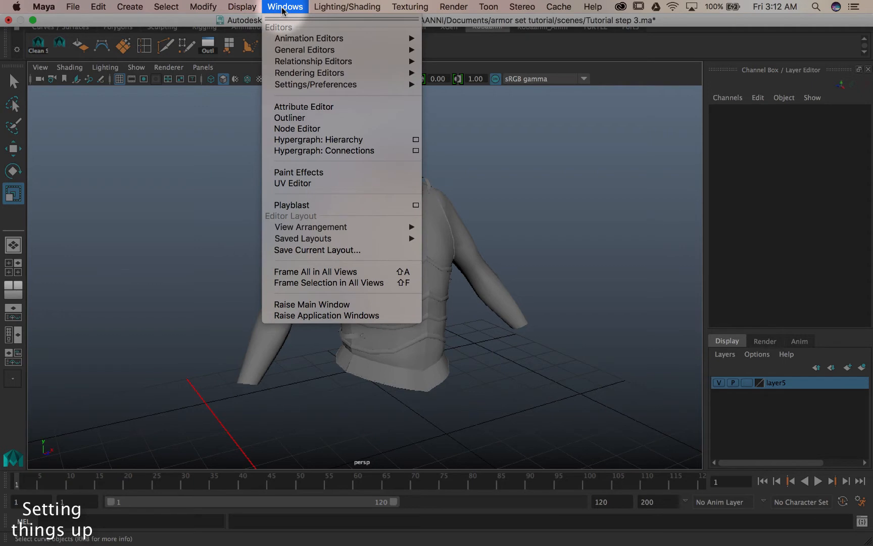
pyautogui.moveTo(313, 86)
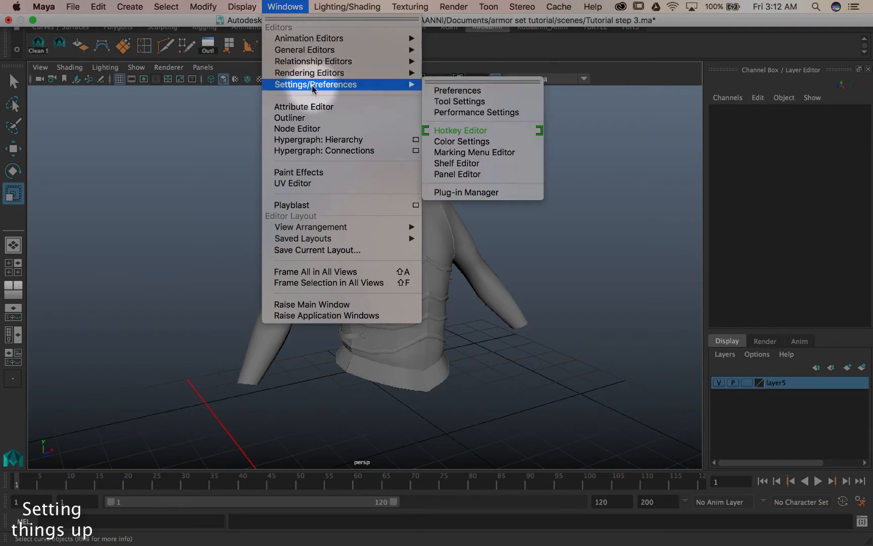
pyautogui.click(466, 192)
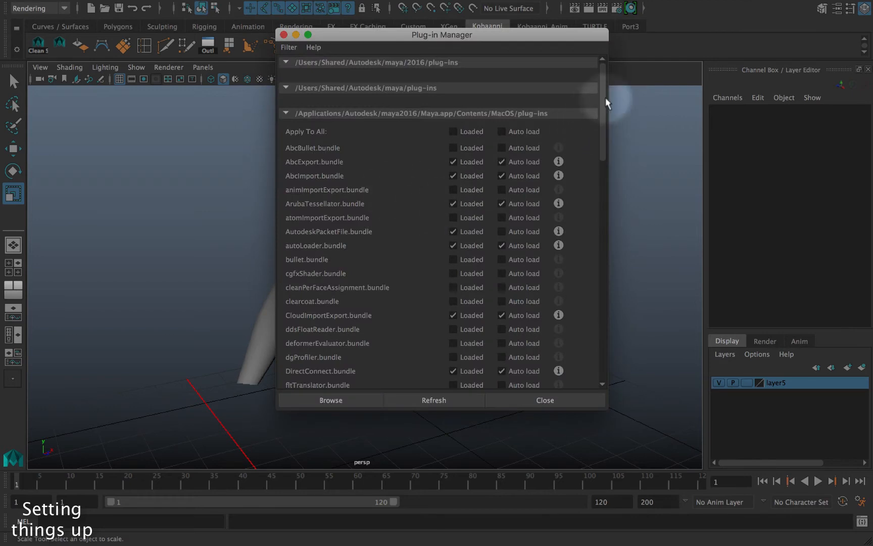
pyautogui.moveTo(608, 104); pyautogui.dragTo(580, 295)
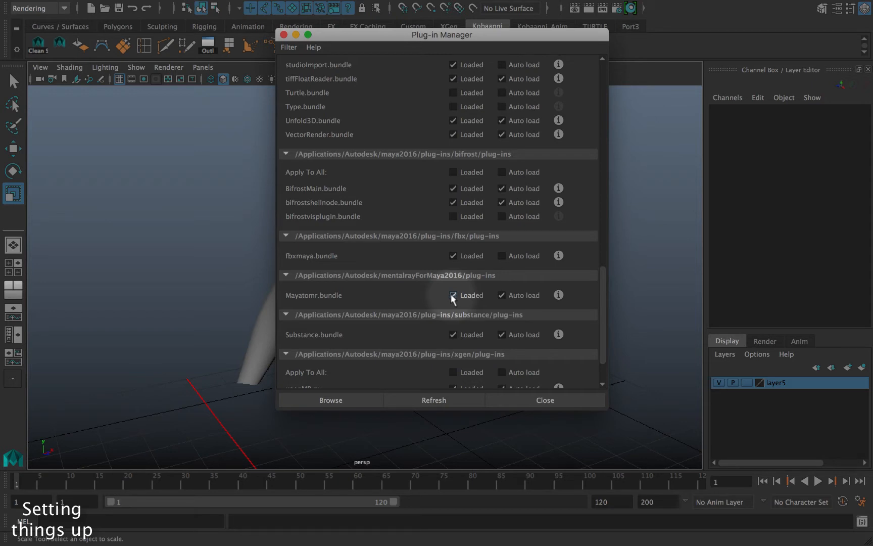
pyautogui.click(520, 402)
# - Set the renderer to mental ray in the Render Settings and close them
pyautogui.moveTo(138, 3)
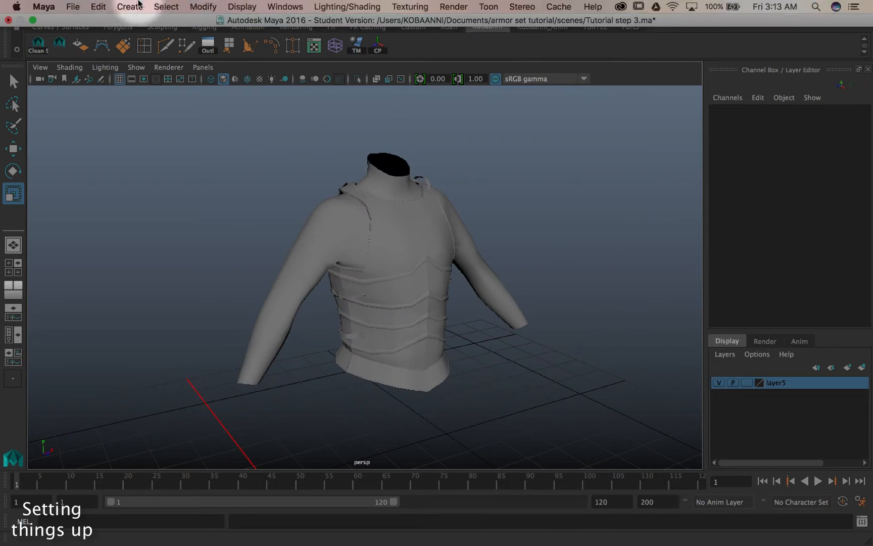
pyautogui.click(292, 8)
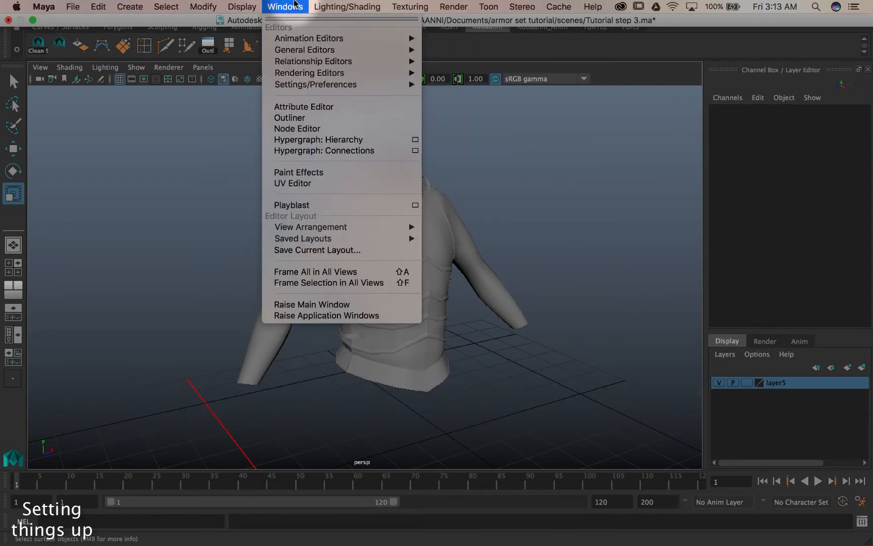
pyautogui.moveTo(354, 72)
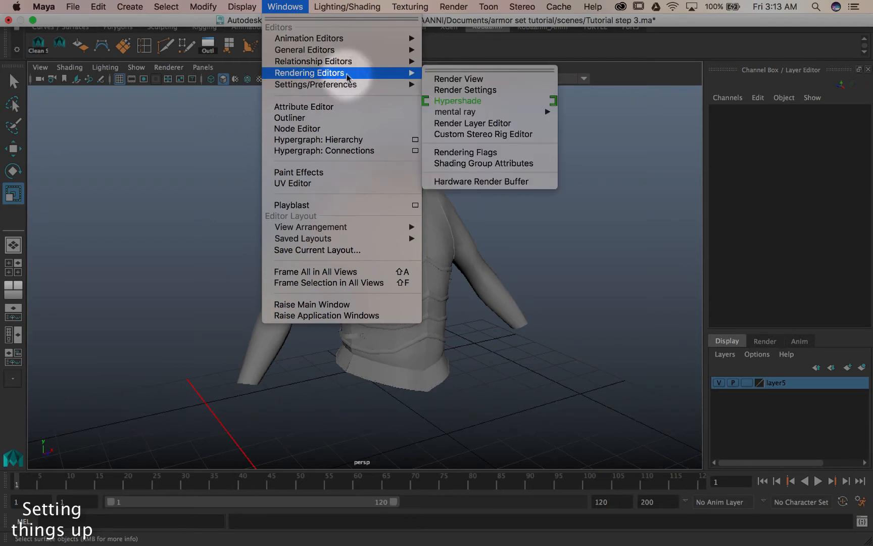
pyautogui.click(472, 90)
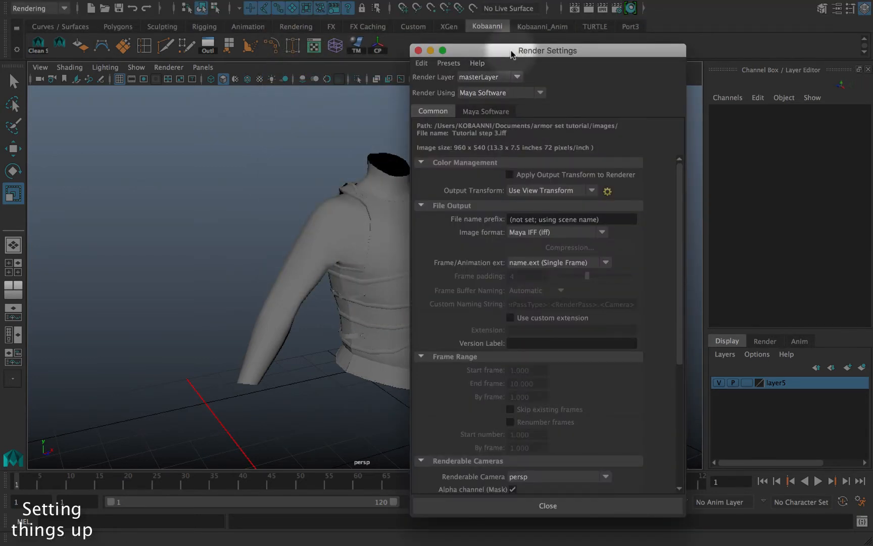
pyautogui.moveTo(513, 54); pyautogui.dragTo(276, 39)
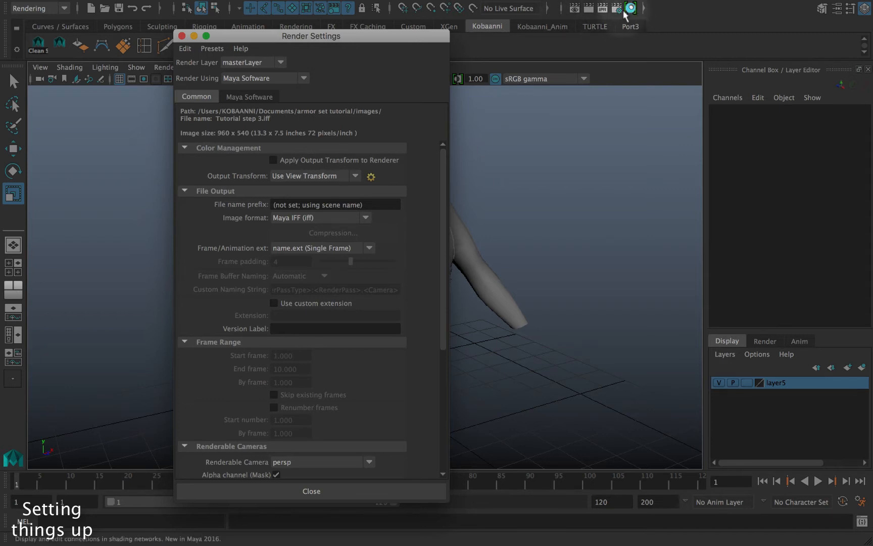
pyautogui.click(619, 11)
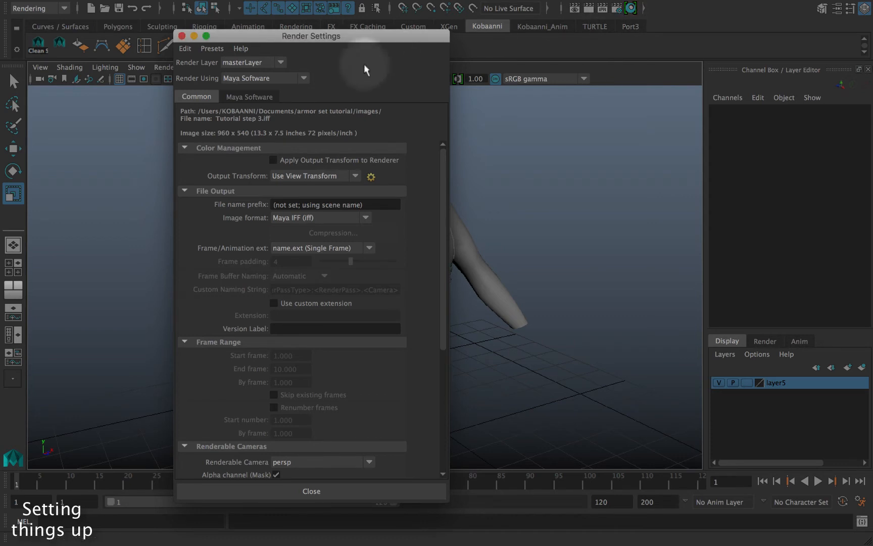
pyautogui.click(277, 78)
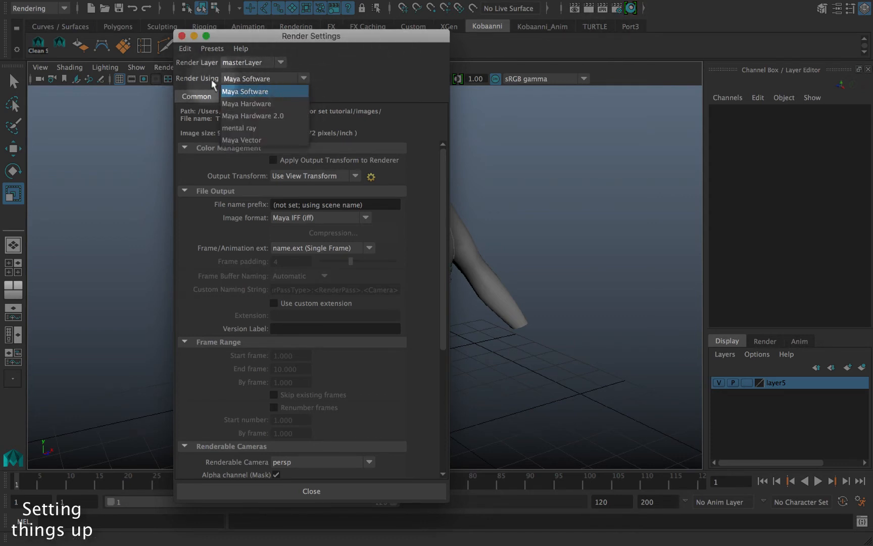
pyautogui.click(257, 128)
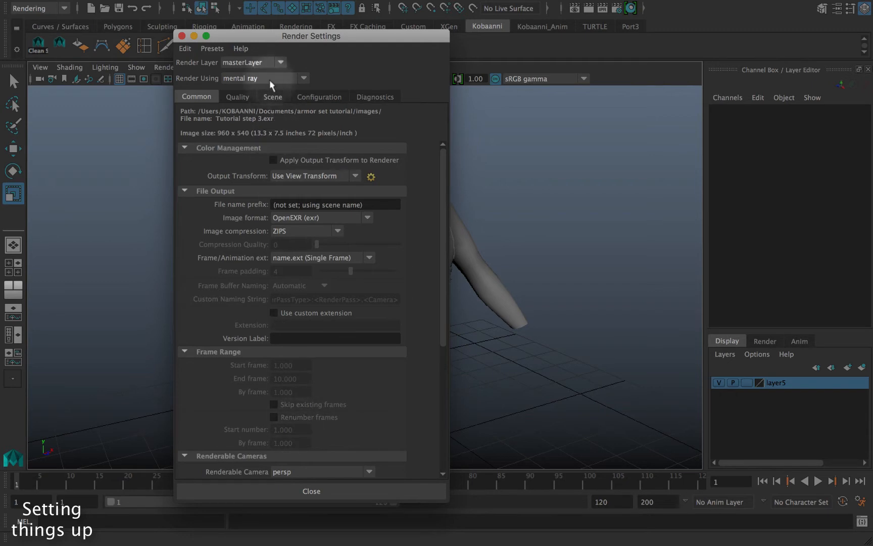
pyautogui.moveTo(273, 37); pyautogui.dragTo(416, 85)
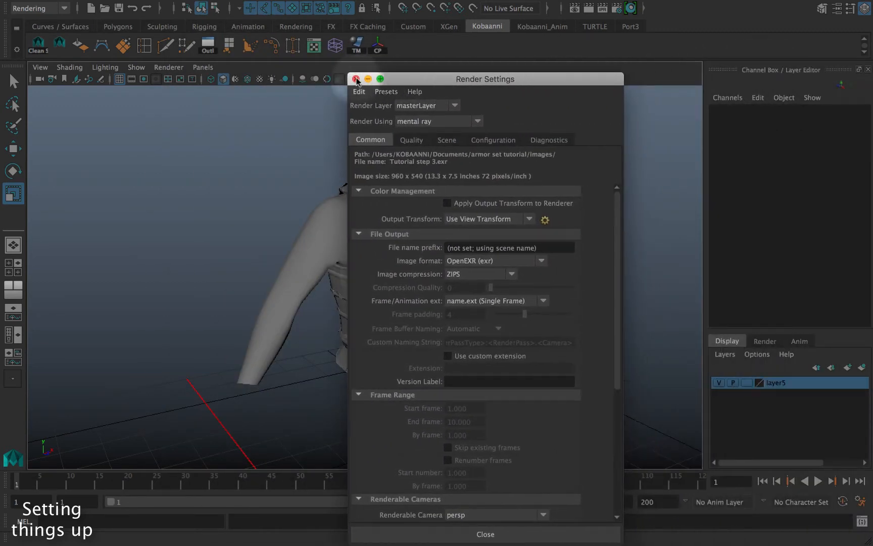
pyautogui.click(356, 79)
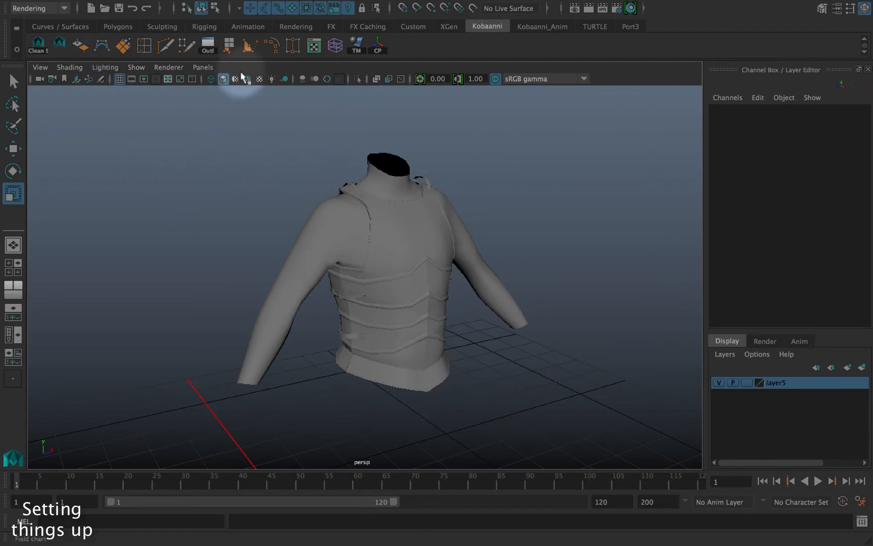
# - Create a new perspective camera for the viewport and rename it Render_cam
pyautogui.click(203, 67)
pyautogui.moveTo(238, 81)
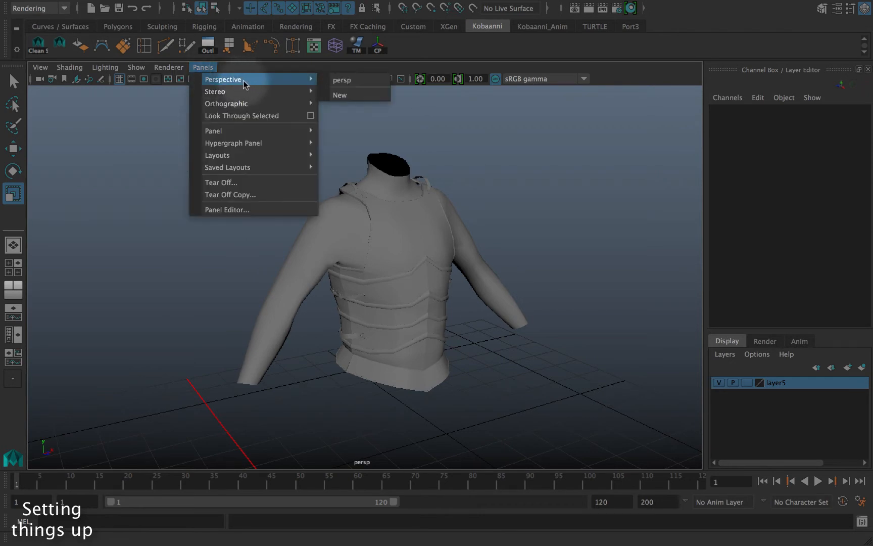
pyautogui.click(355, 95)
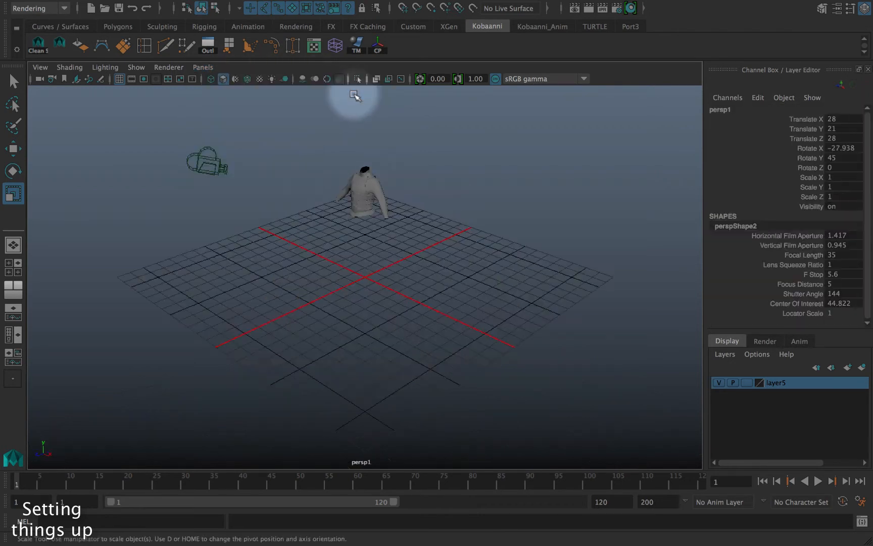
pyautogui.doubleClick(721, 110)
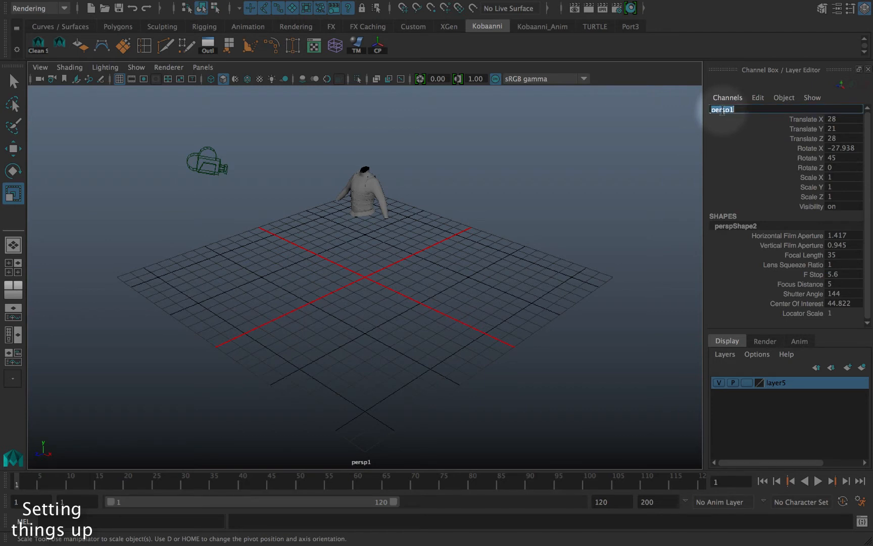
pyautogui.write('Render_cam')
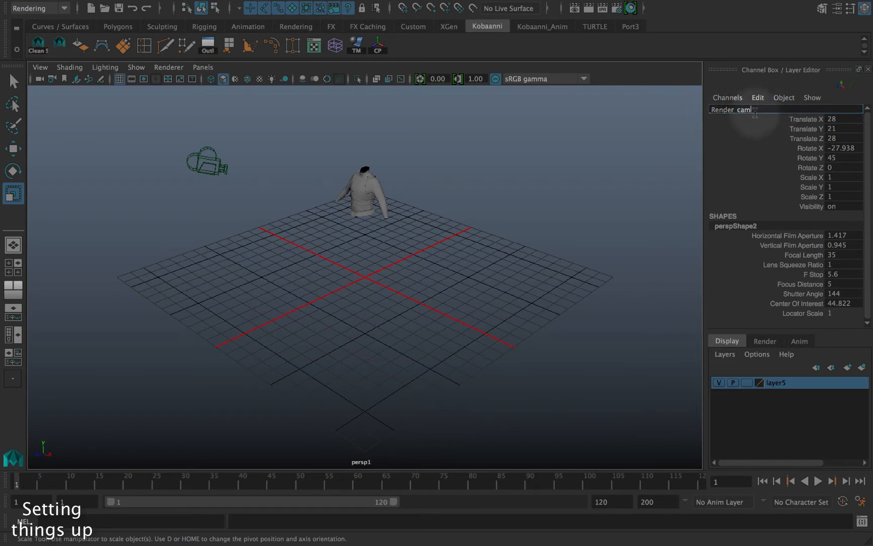
pyautogui.press('Return')
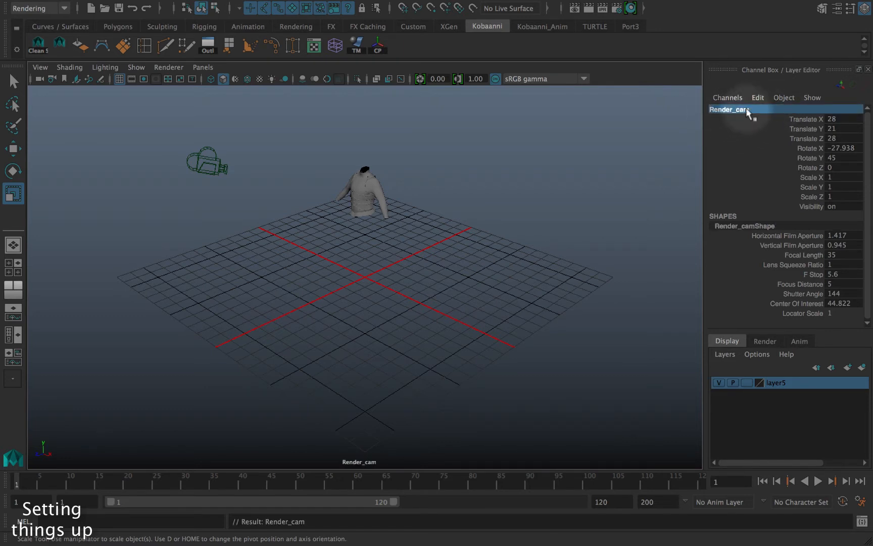
# - Select the camera of the current view and clear the selection
pyautogui.click(40, 67)
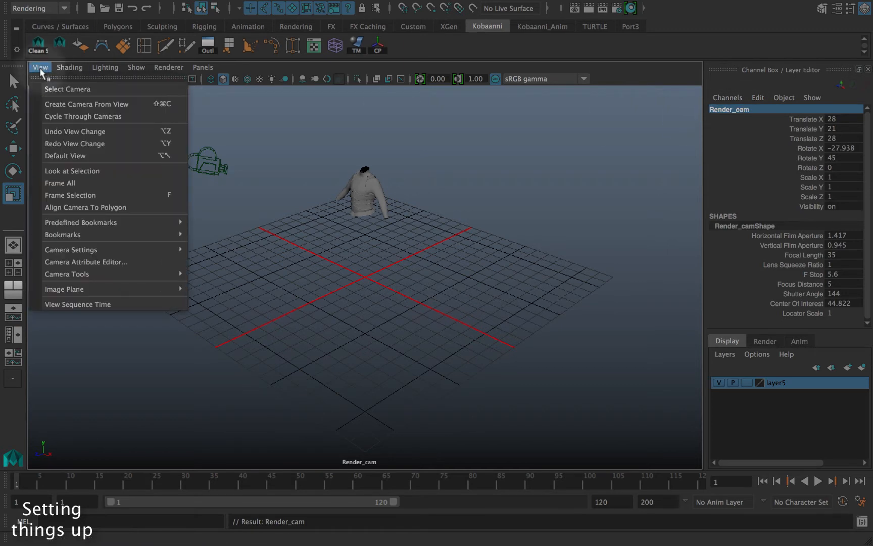
pyautogui.click(68, 90)
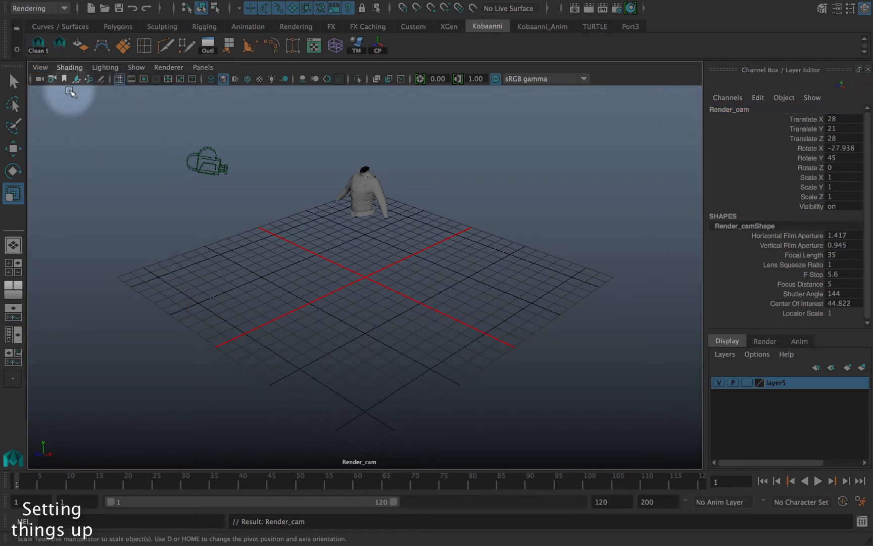
pyautogui.click(234, 135)
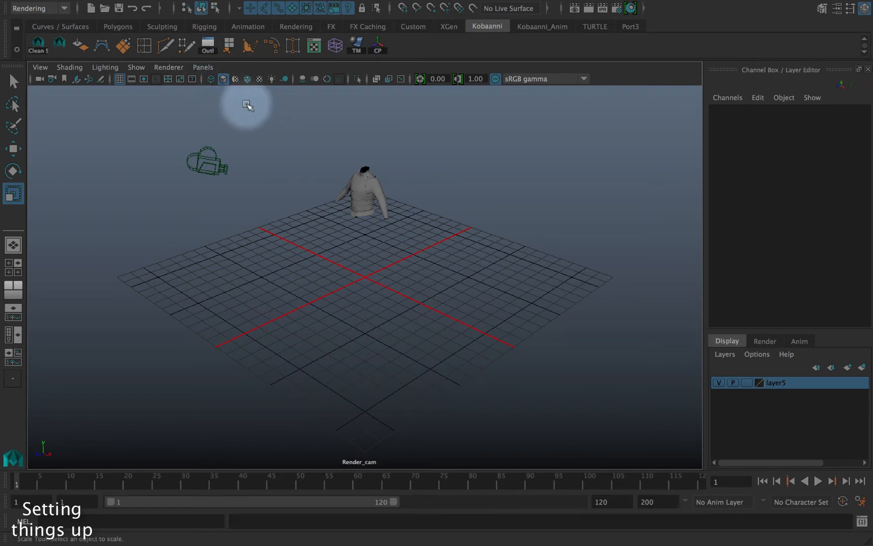
# - Turn on the Resolution Gate for the Render_cam view
pyautogui.keyDown('alt'); pyautogui.moveTo(315, 180); pyautogui.dragTo(402, 178); pyautogui.keyUp('alt')
pyautogui.scroll(3, 402, 178)
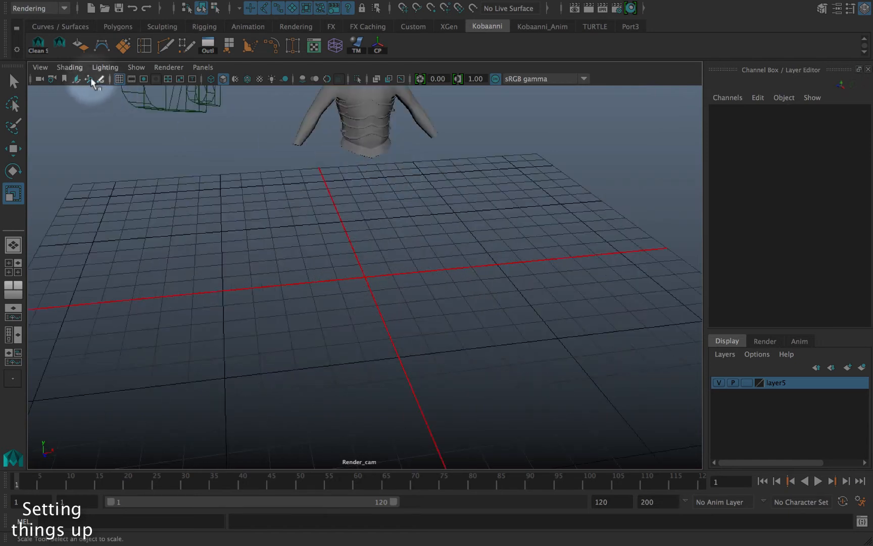
pyautogui.click(41, 67)
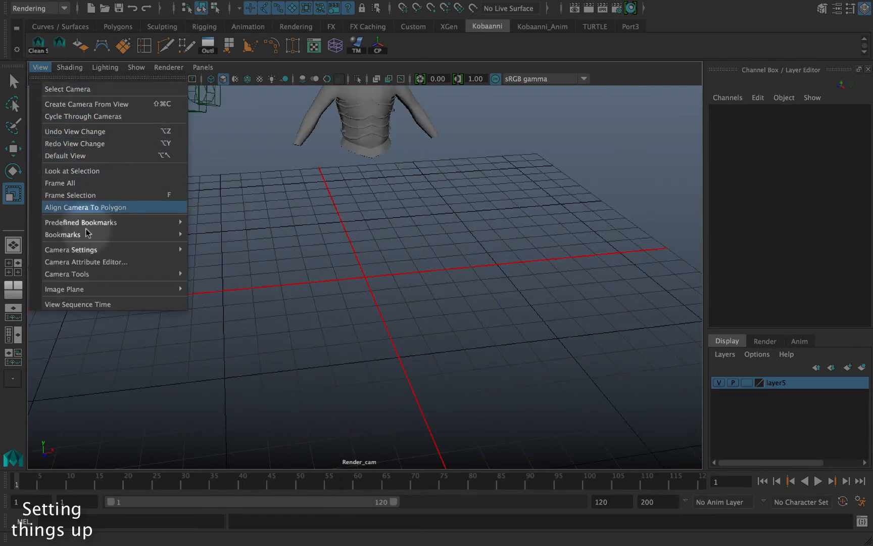
pyautogui.moveTo(82, 252)
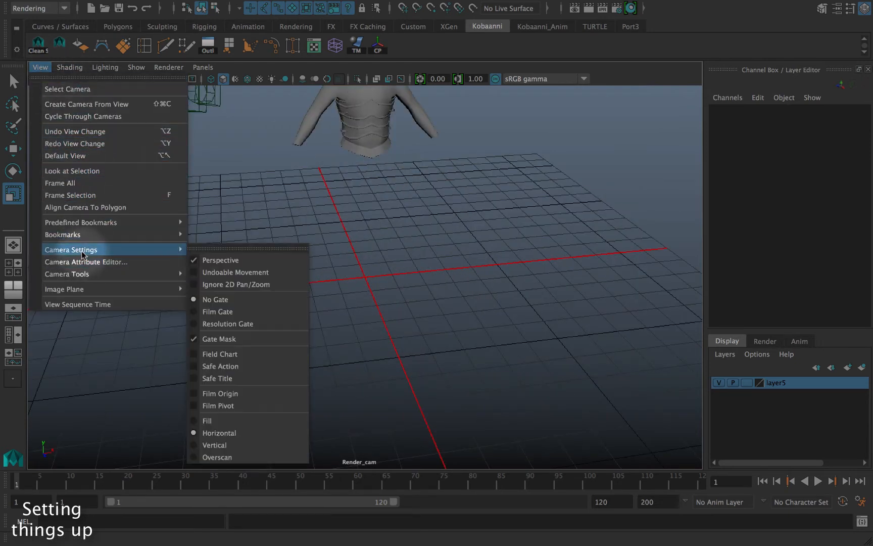
pyautogui.click(237, 328)
# - Frame the armored torso in Render_cam so that it fills the resolution gate from a front three-quarter angle
pyautogui.scroll(-5, 351, 277)
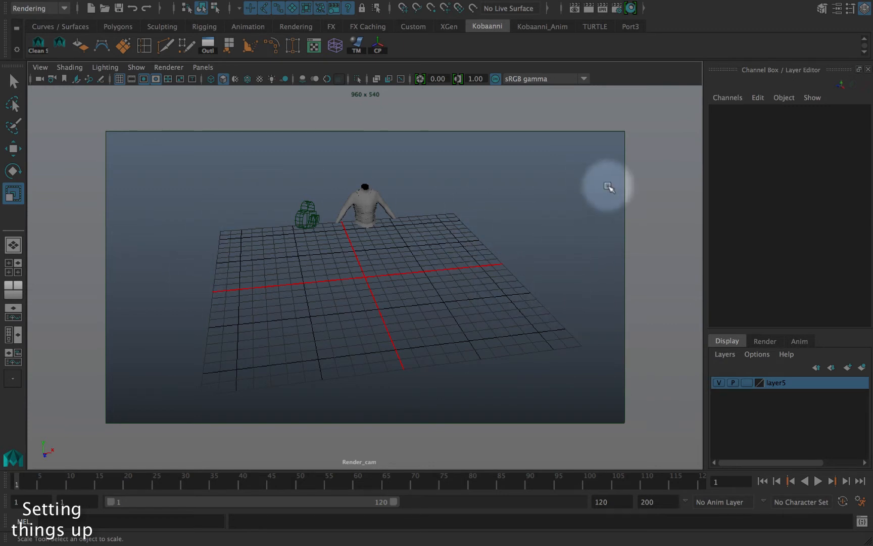
pyautogui.keyDown('alt'); pyautogui.moveTo(438, 221); pyautogui.dragTo(449, 200); pyautogui.keyUp('alt')
pyautogui.keyDown('alt'); pyautogui.moveTo(441, 201); pyautogui.dragTo(406, 256, button='middle'); pyautogui.keyUp('alt')
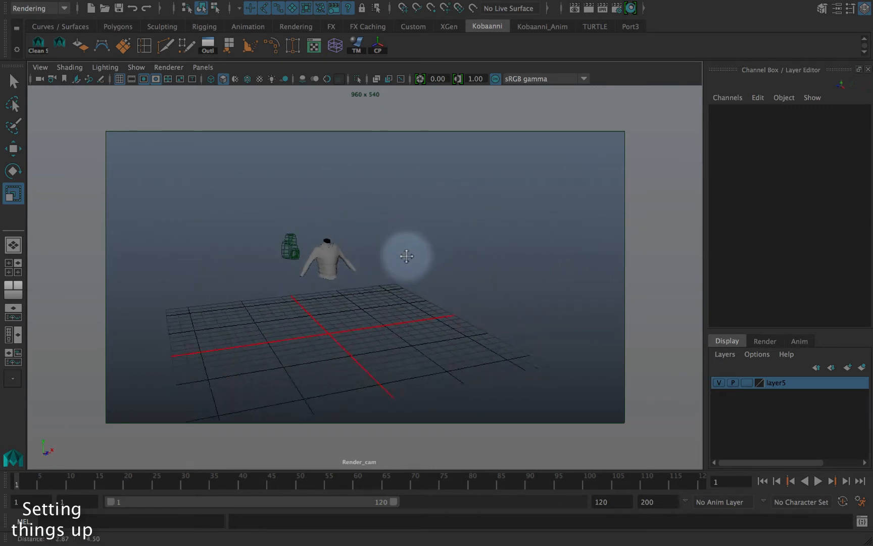
pyautogui.scroll(8, 407, 256)
pyautogui.keyDown('alt'); pyautogui.moveTo(347, 239); pyautogui.dragTo(452, 286, button='middle'); pyautogui.keyUp('alt')
pyautogui.scroll(3, 444, 242)
pyautogui.scroll(10, 448, 265)
pyautogui.scroll(-8, 449, 285)
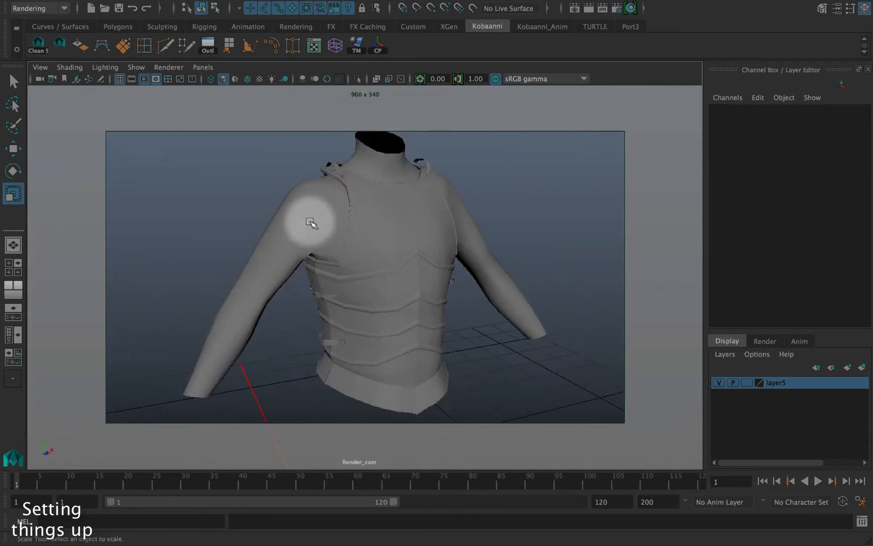
# - Hide the Torso mesh to view the armor on its own, and bring the mesh back
pyautogui.click(309, 222)
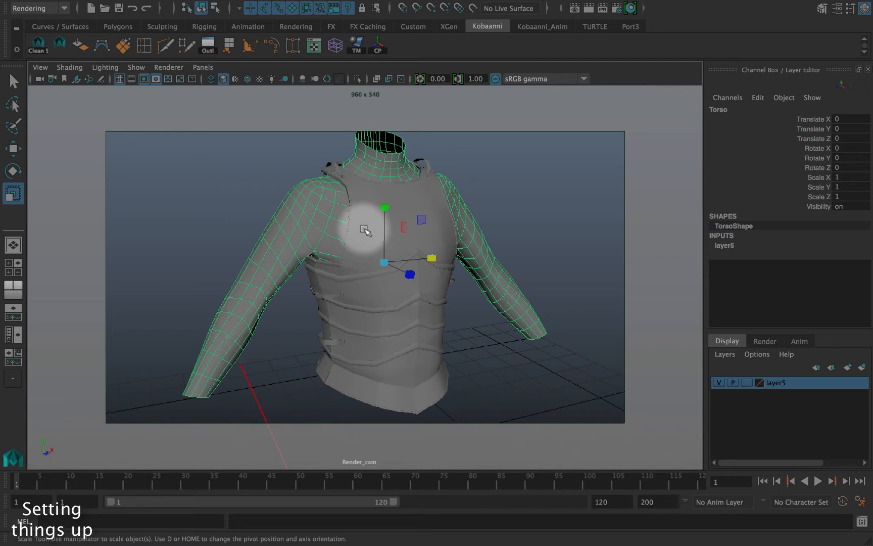
pyautogui.hotkey('ctrl', 'h')
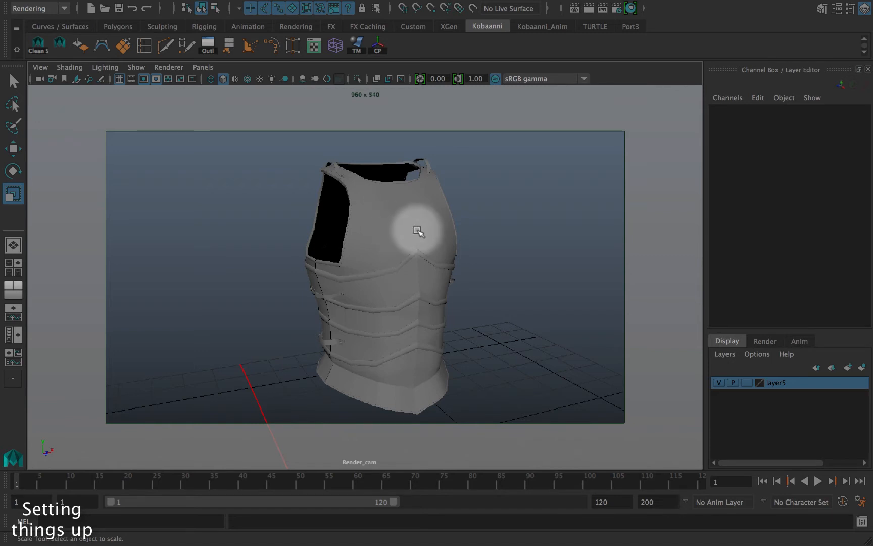
pyautogui.keyDown('alt'); pyautogui.moveTo(340, 239); pyautogui.dragTo(396, 223); pyautogui.keyUp('alt')
pyautogui.click(348, 227)
pyautogui.keyDown('alt'); pyautogui.moveTo(318, 216); pyautogui.dragTo(364, 235); pyautogui.keyUp('alt')
pyautogui.click(377, 219)
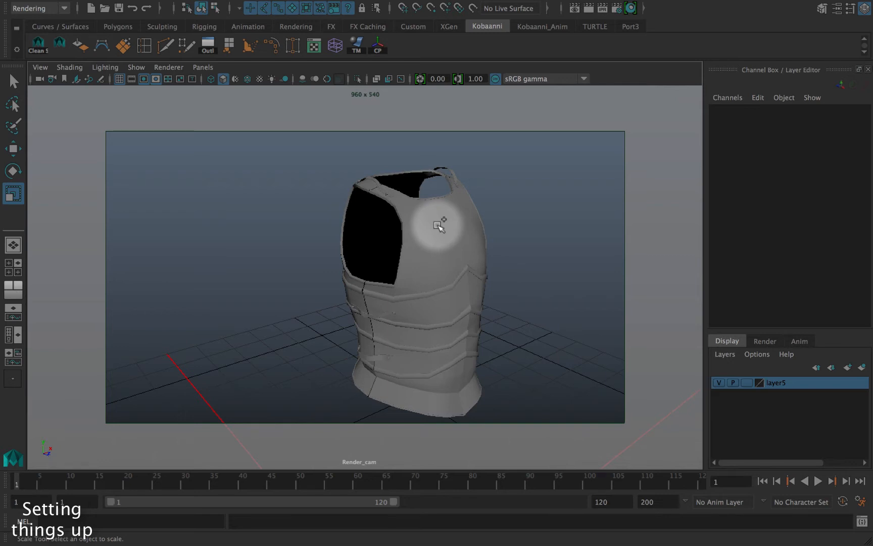
pyautogui.hotkey('ctrl', 'shift', 'h')
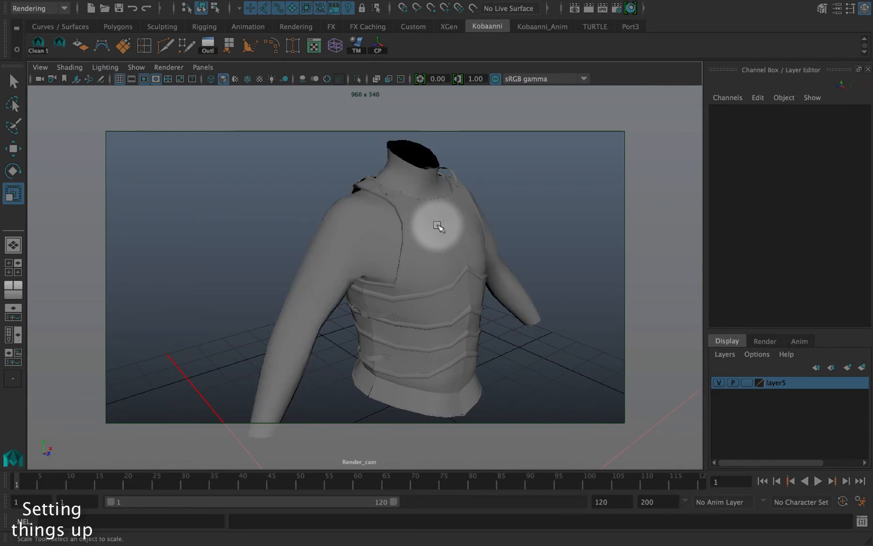
# - Reframe the armored torso in Render_cam from a more frontal three-quarter angle, checking the Front_piece and Torso meshes and clearing the selection
pyautogui.keyDown('alt'); pyautogui.moveTo(425, 230); pyautogui.dragTo(395, 218); pyautogui.keyUp('alt')
pyautogui.click(397, 219)
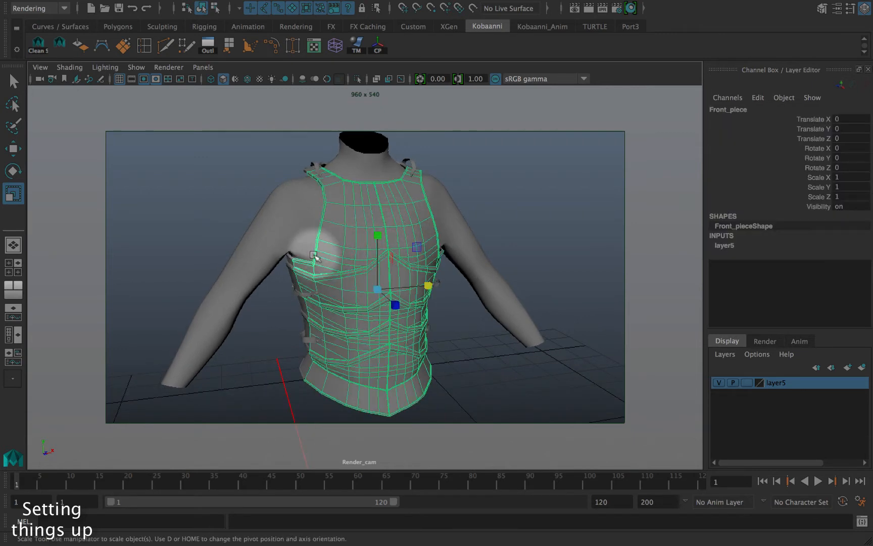
pyautogui.click(255, 240)
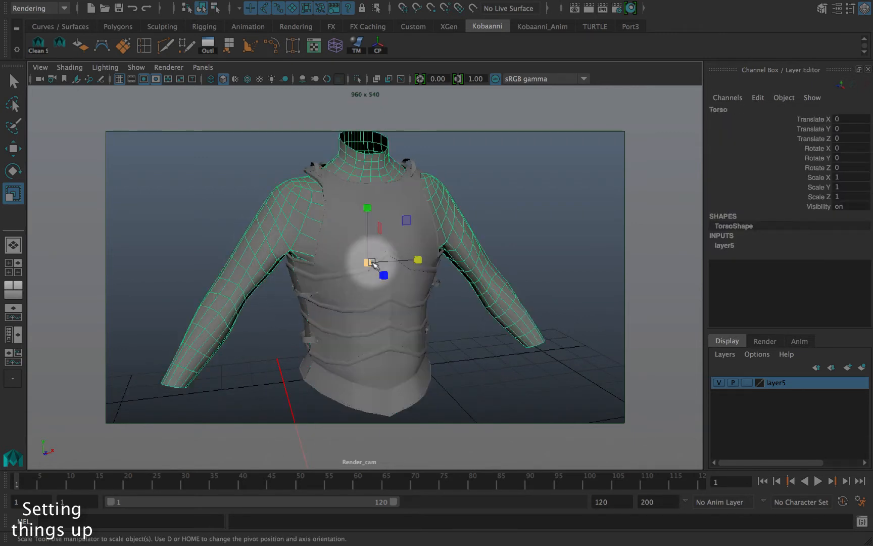
pyautogui.click(519, 243)
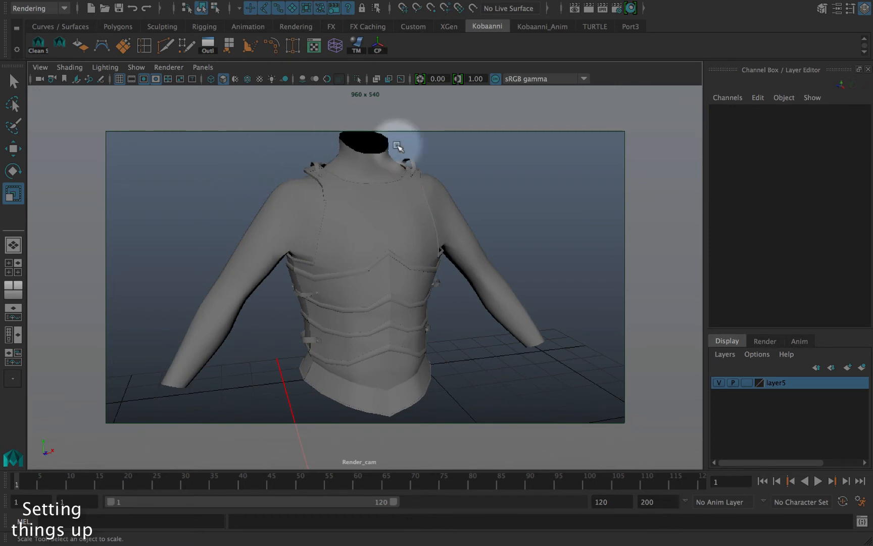
pyautogui.keyDown('alt'); pyautogui.moveTo(421, 248); pyautogui.dragTo(427, 248); pyautogui.keyUp('alt')
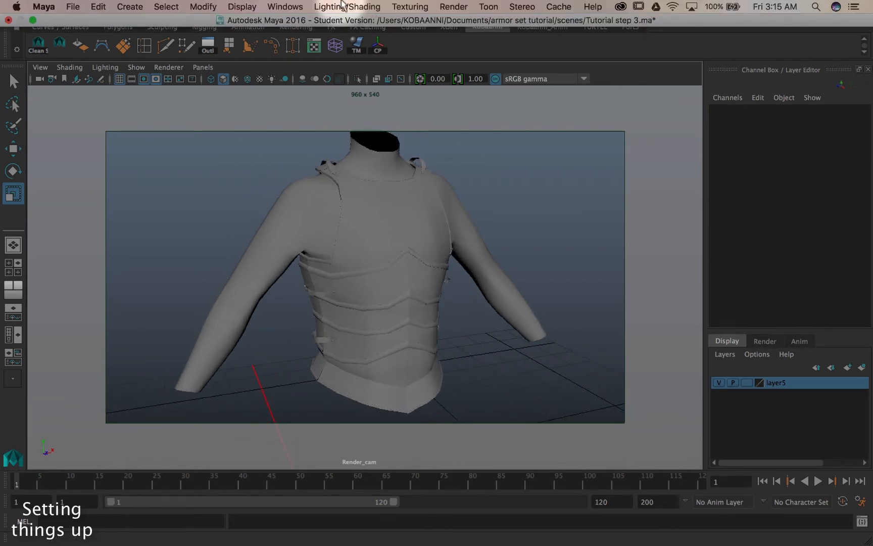
pyautogui.click(302, 90)
# - Select Render_cam and lock all its translate, rotate and scale channels, leaving visibility unlocked, and clear the selection
pyautogui.click(40, 67)
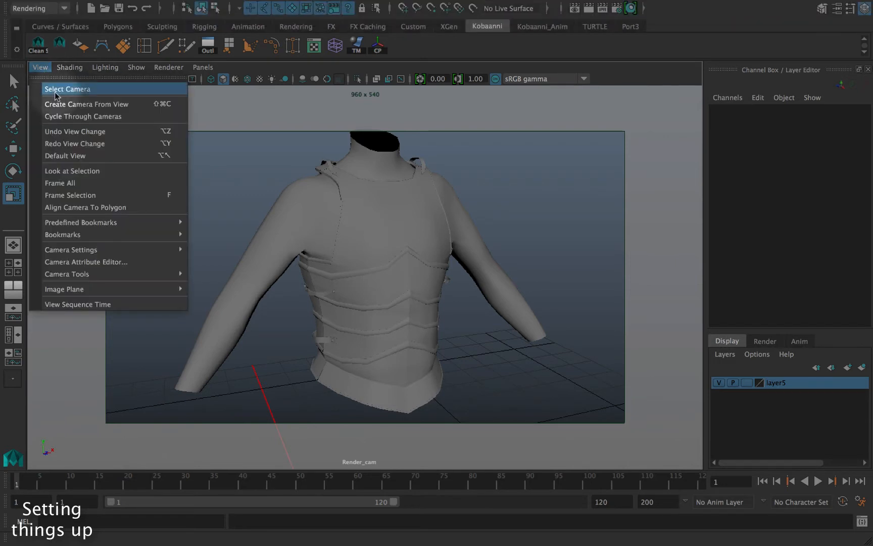
pyautogui.click(56, 89)
pyautogui.moveTo(803, 119); pyautogui.dragTo(812, 201)
pyautogui.rightClick(810, 149)
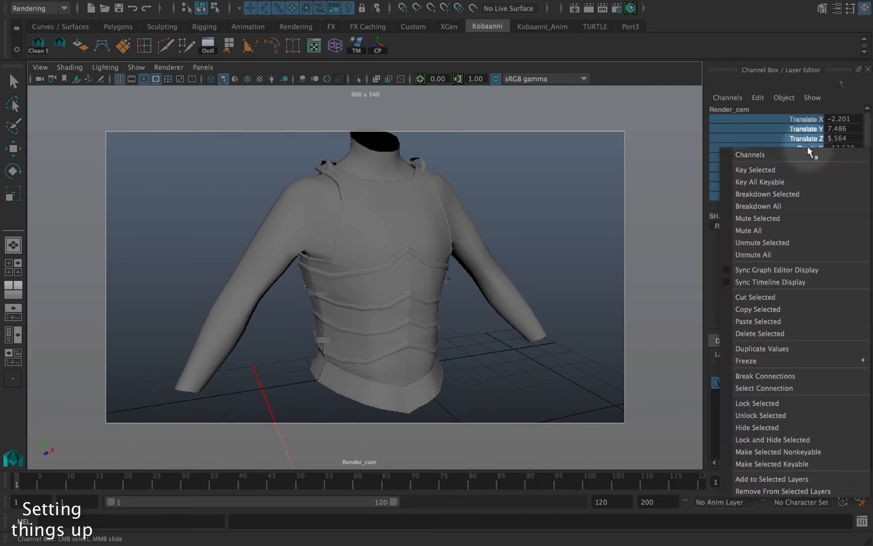
pyautogui.click(779, 403)
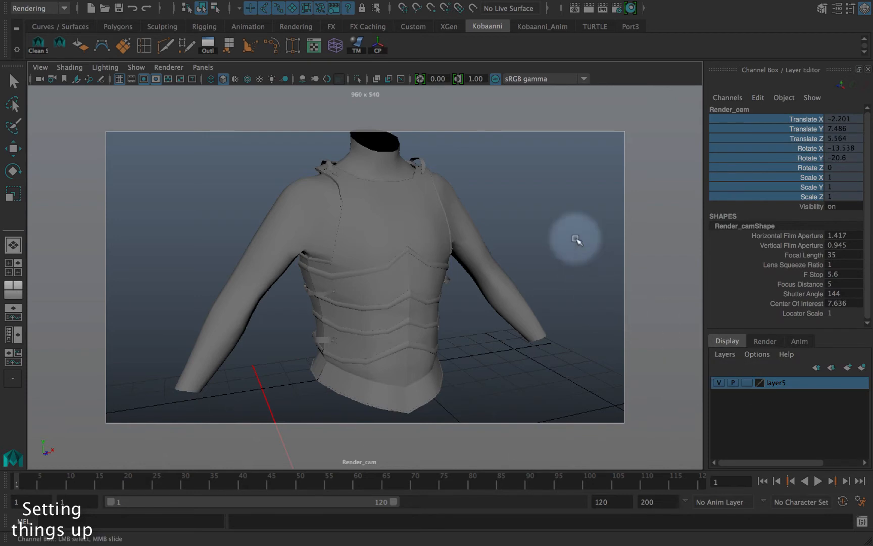
pyautogui.click(577, 208)
# - Try to orbit the locked Render_cam view, and reselect the camera to look at the lock and unlock options of its channels
pyautogui.keyDown('alt'); pyautogui.moveTo(588, 181); pyautogui.dragTo(437, 267); pyautogui.keyUp('alt')
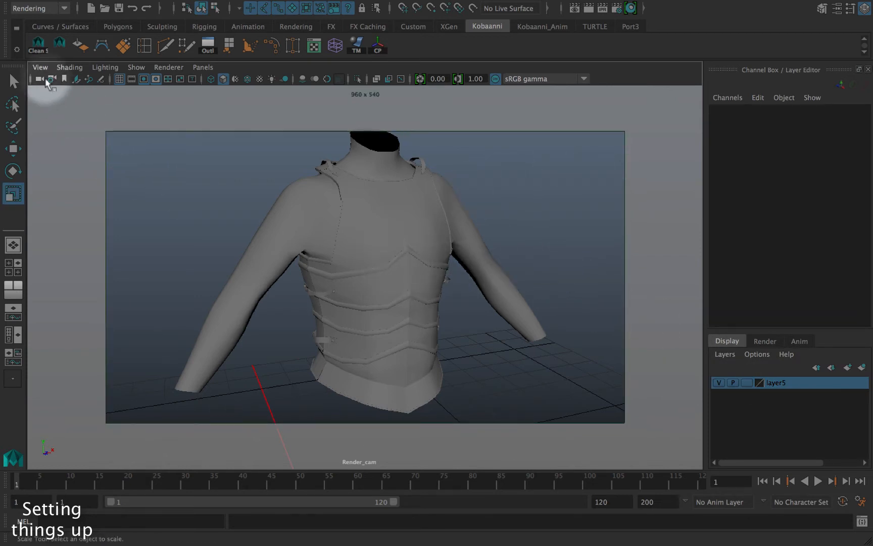
pyautogui.click(40, 68)
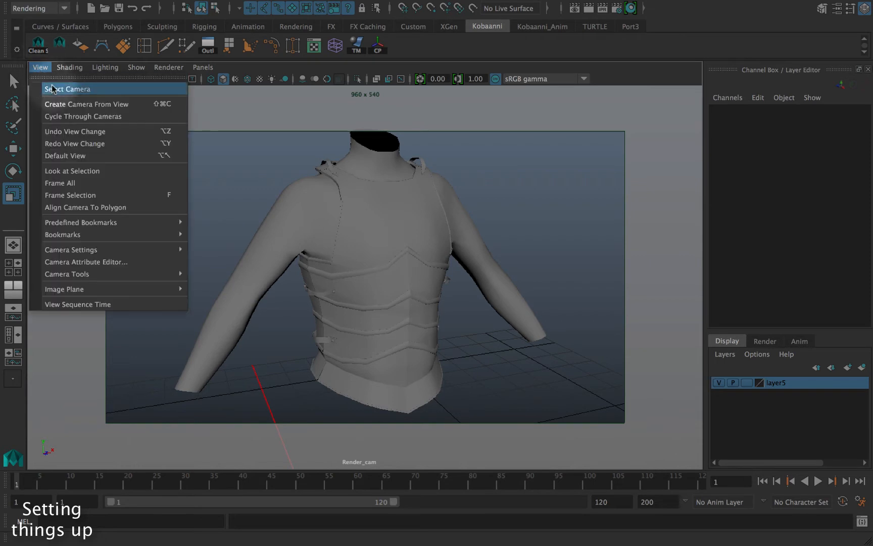
pyautogui.click(53, 87)
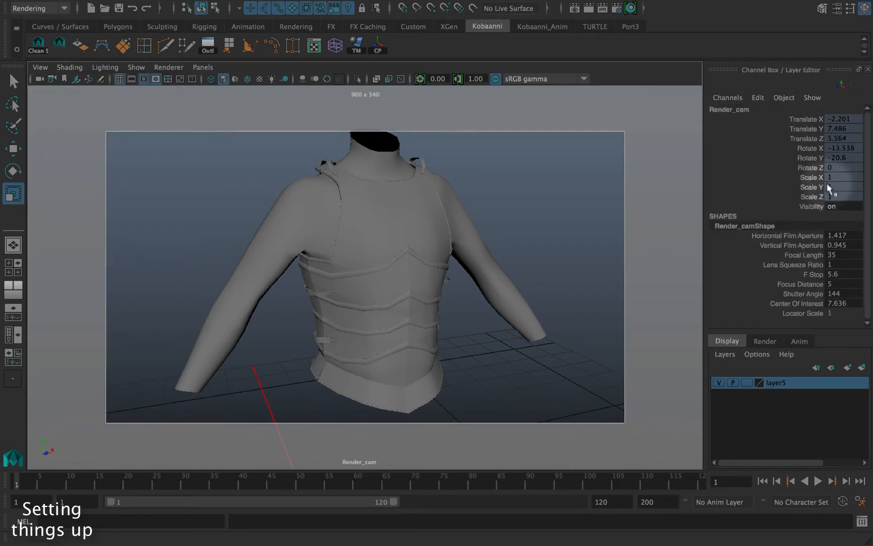
pyautogui.rightClick(814, 158)
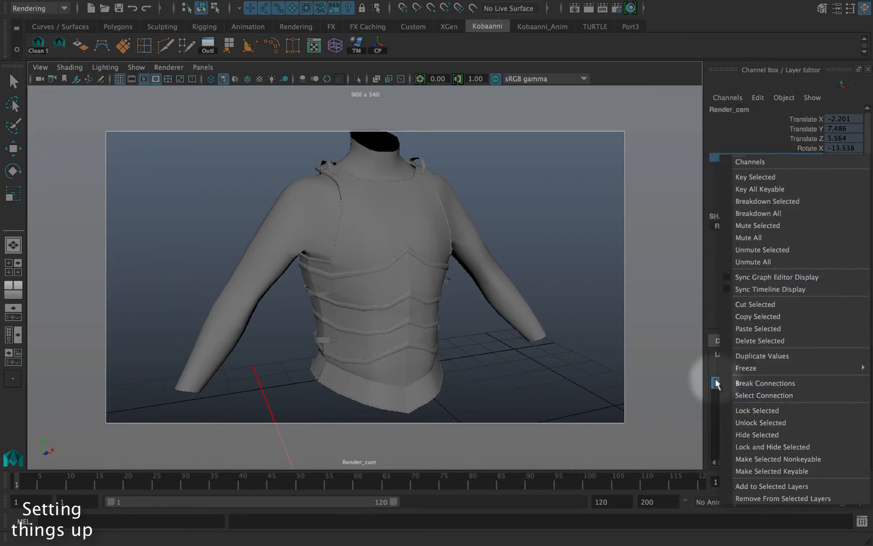
pyautogui.click(565, 244)
pyautogui.press('r')
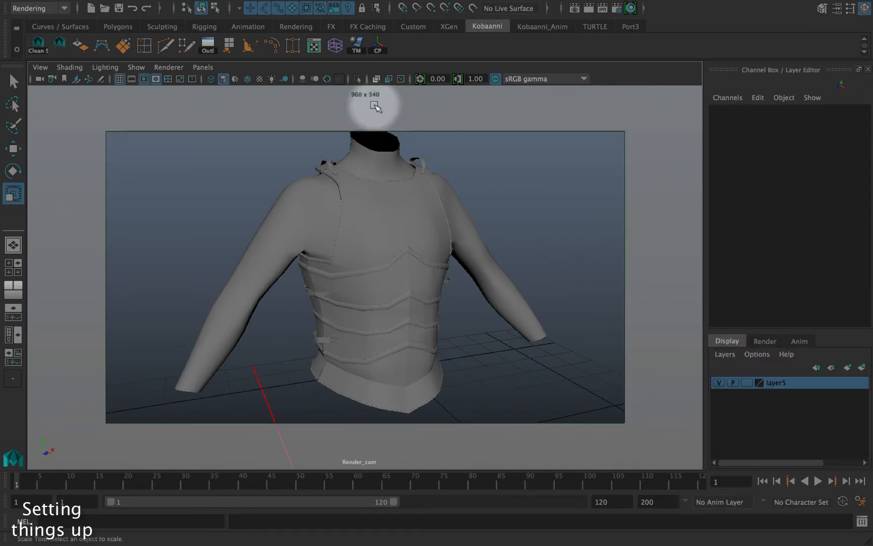
# - Open the Render Settings and set the renderable camera to Render_cam
pyautogui.click(616, 9)
pyautogui.moveTo(435, 81); pyautogui.dragTo(544, 37)
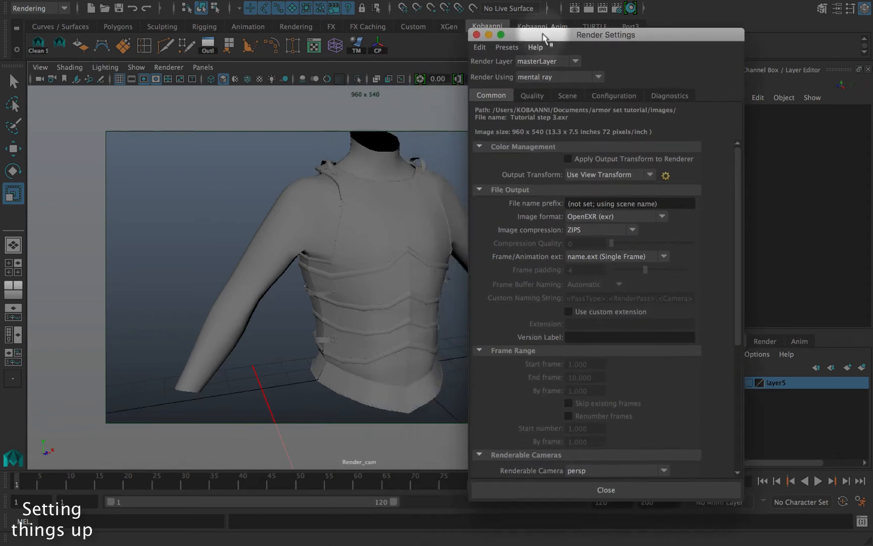
pyautogui.scroll(-8, 587, 290)
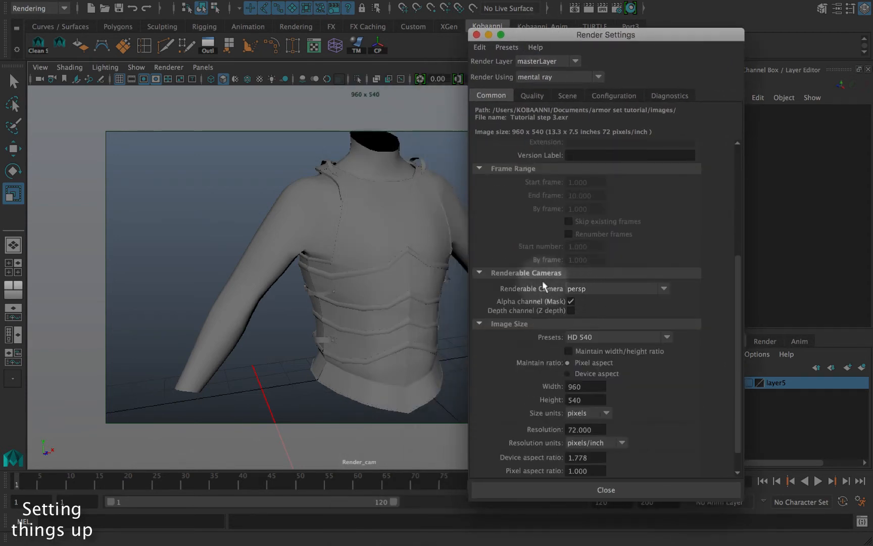
pyautogui.click(598, 289)
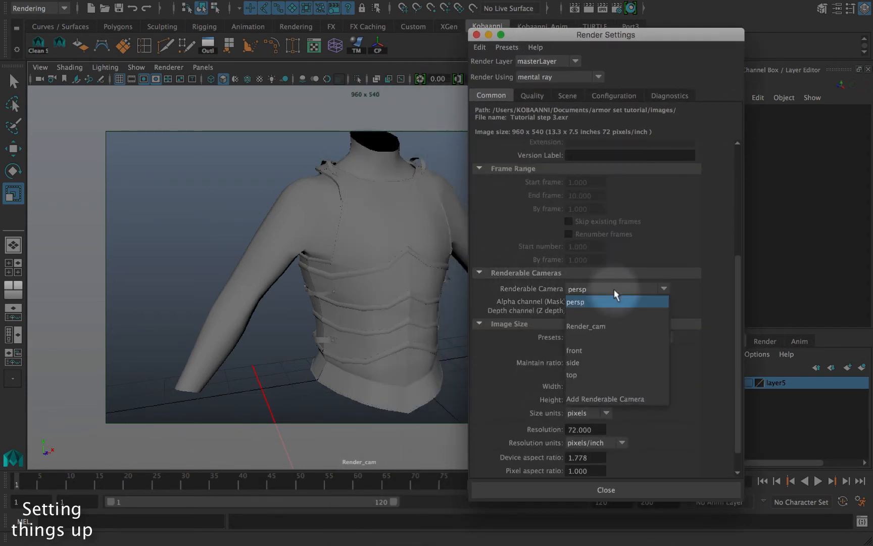
pyautogui.click(601, 327)
# - Set the render image size to the HD 1080 preset
pyautogui.click(604, 337)
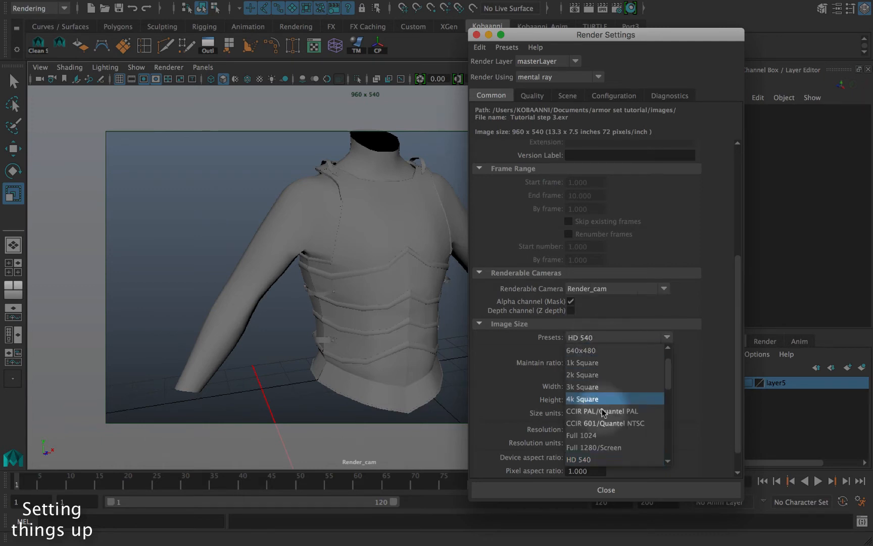
pyautogui.scroll(-3, 598, 416)
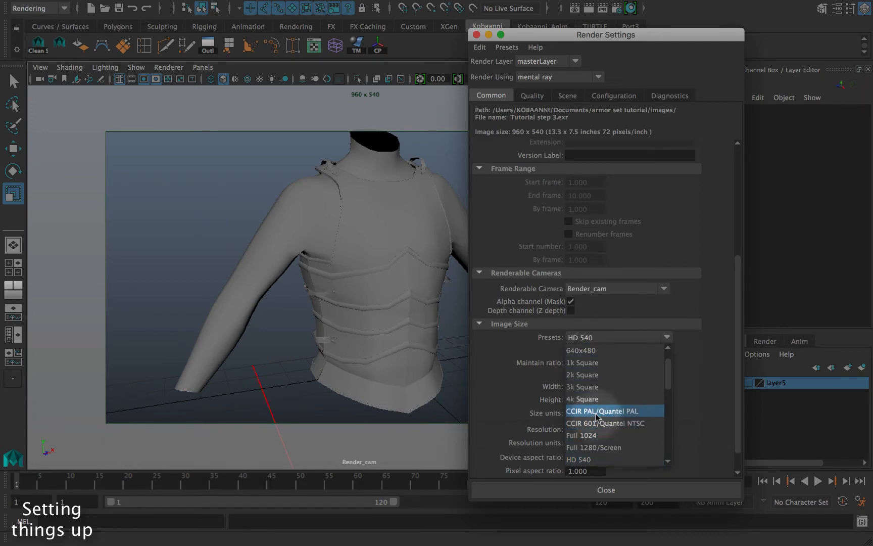
pyautogui.scroll(-3, 596, 399)
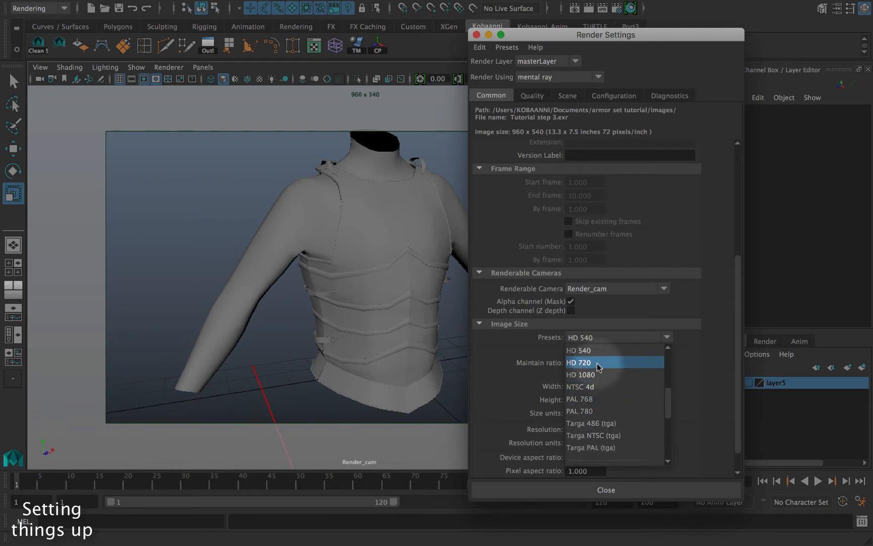
pyautogui.click(595, 376)
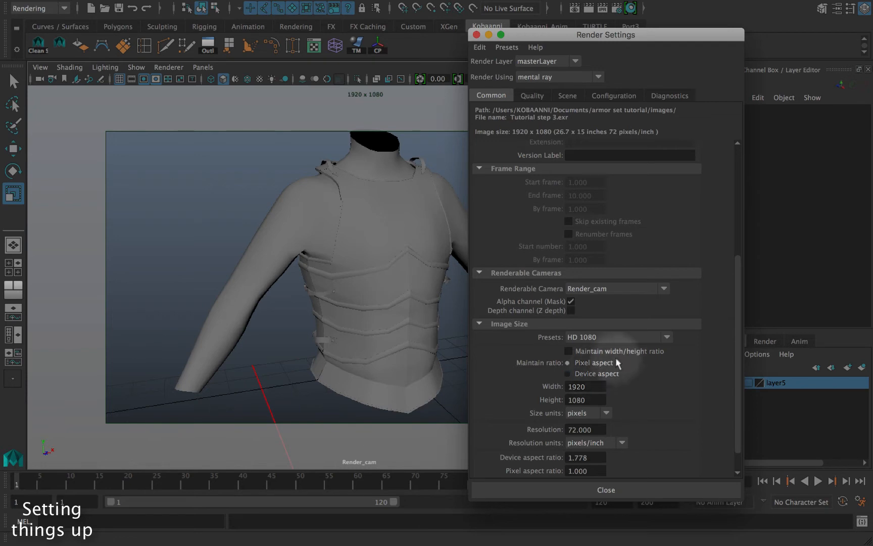
pyautogui.scroll(-1, 610, 363)
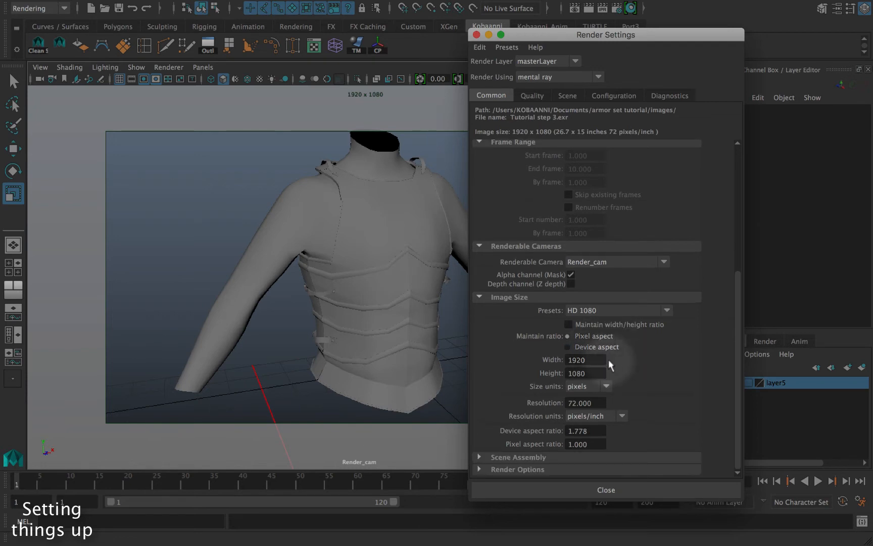
# - Set the image format of the render's file output to Targa (tga)
pyautogui.scroll(8, 609, 359)
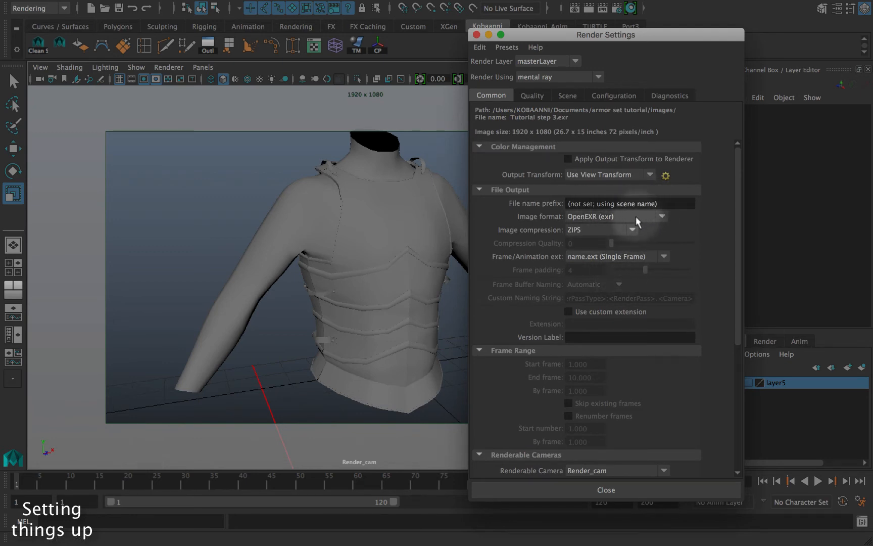
pyautogui.click(636, 217)
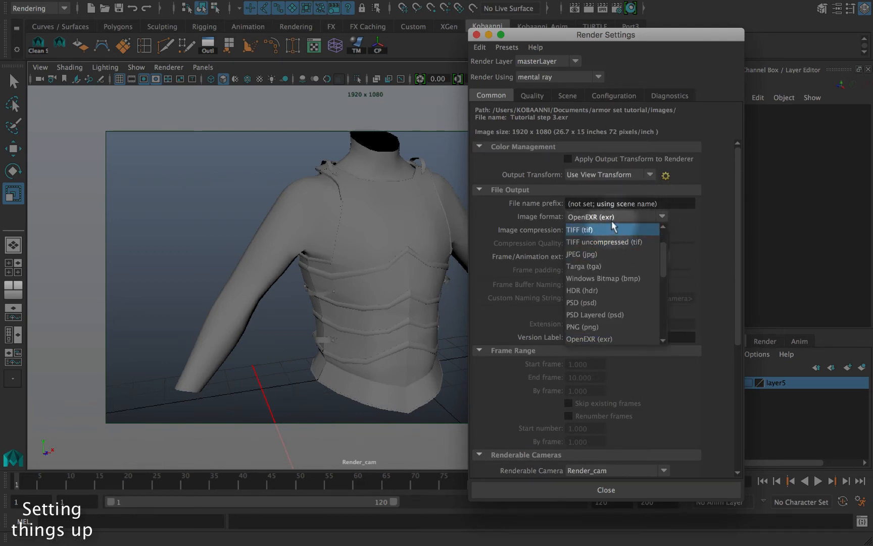
pyautogui.click(606, 265)
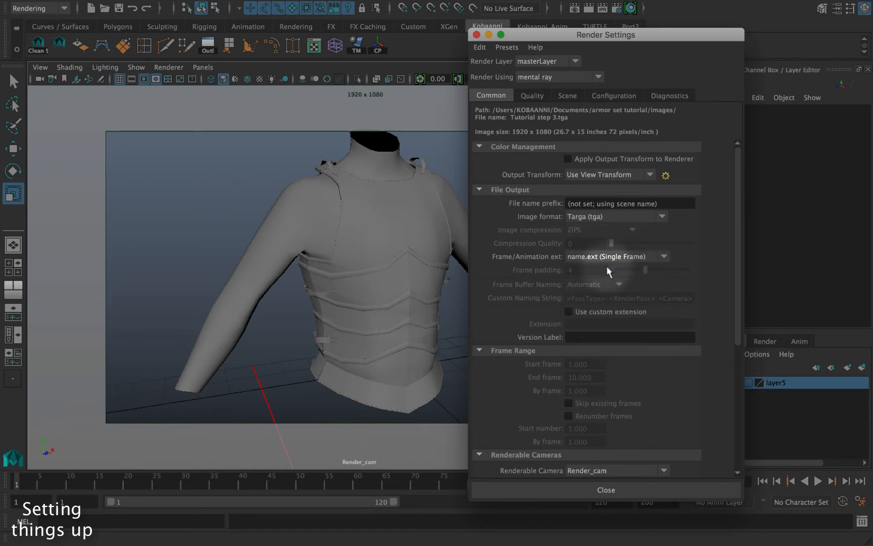
# - Disable the default light in the Render Options of the common render settings
pyautogui.scroll(-10, 617, 266)
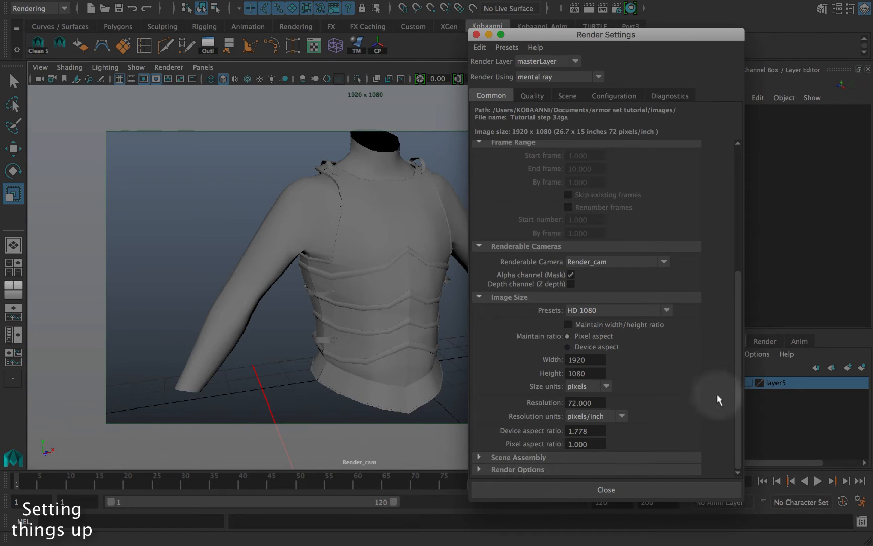
pyautogui.click(542, 469)
pyautogui.scroll(-3, 558, 460)
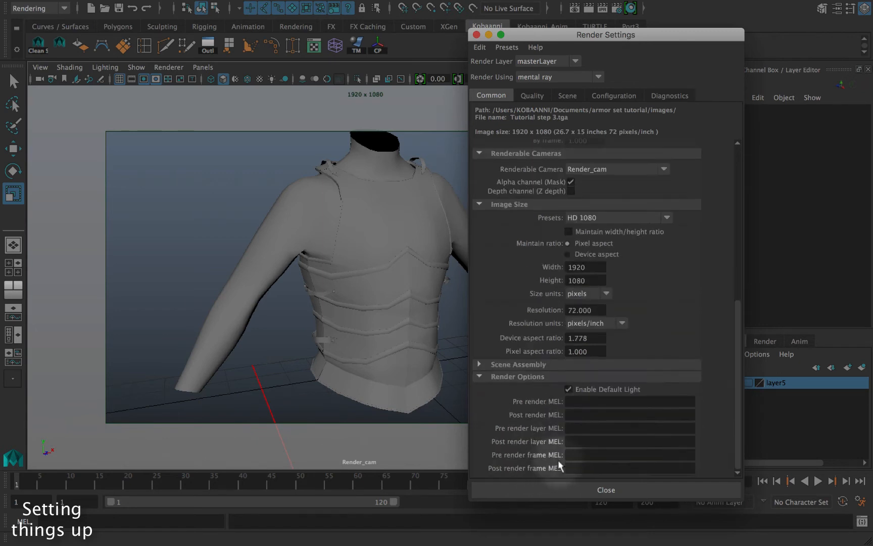
pyautogui.click(568, 390)
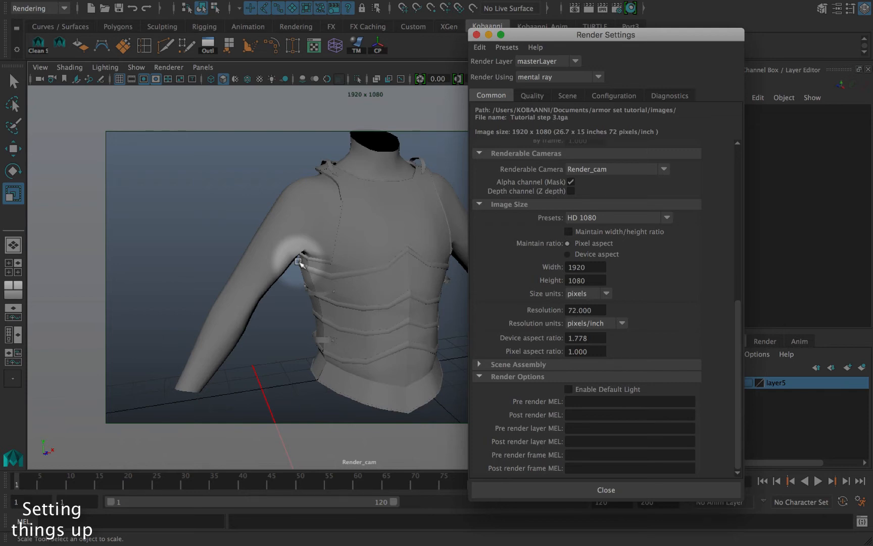
# - Create a mental ray Physical Sun and Sky environment for the scene, and close the Render Settings and the sky's Attribute Editor
pyautogui.click(567, 95)
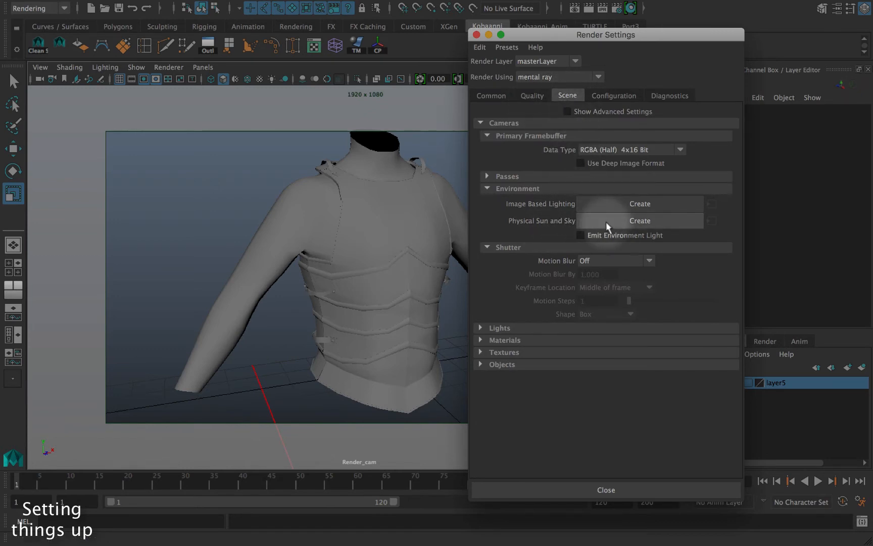
pyautogui.click(631, 228)
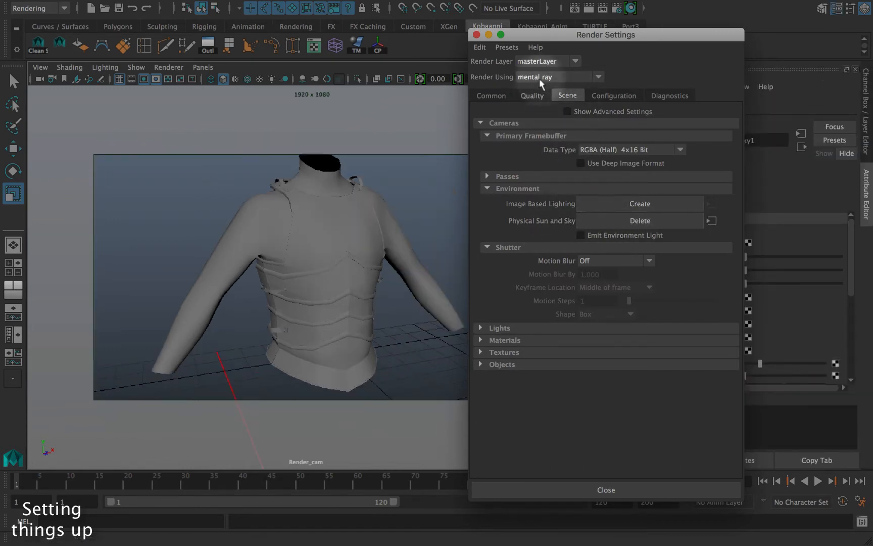
pyautogui.click(476, 35)
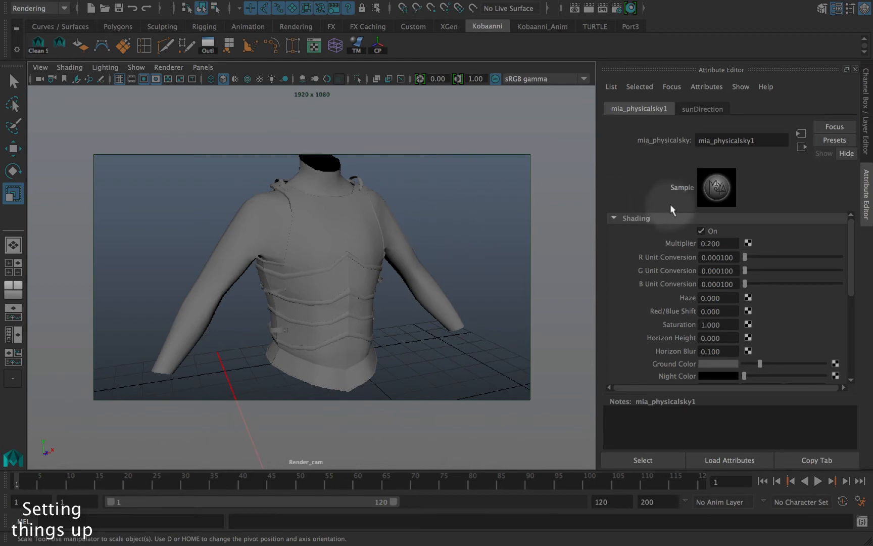
pyautogui.click(855, 70)
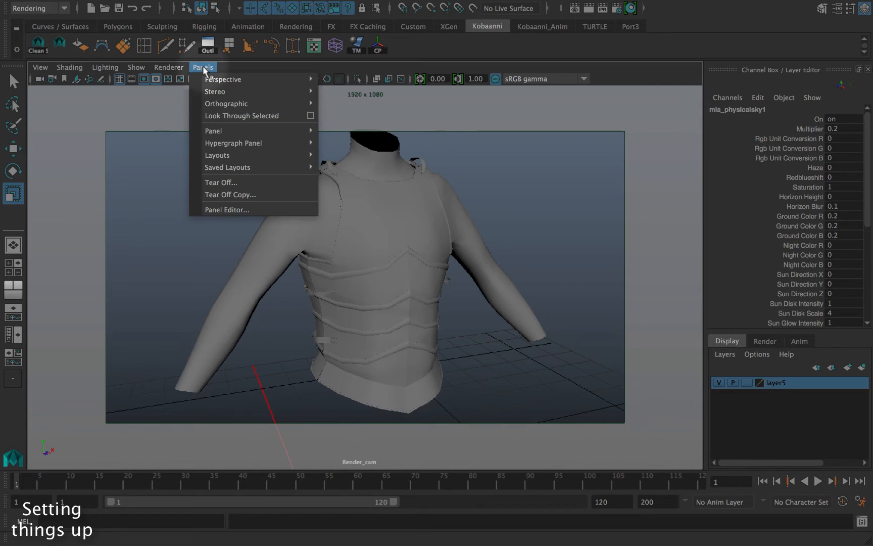
# - Switch the viewport to the persp camera and view the torso, render camera and grid together from the front
pyautogui.moveTo(273, 79)
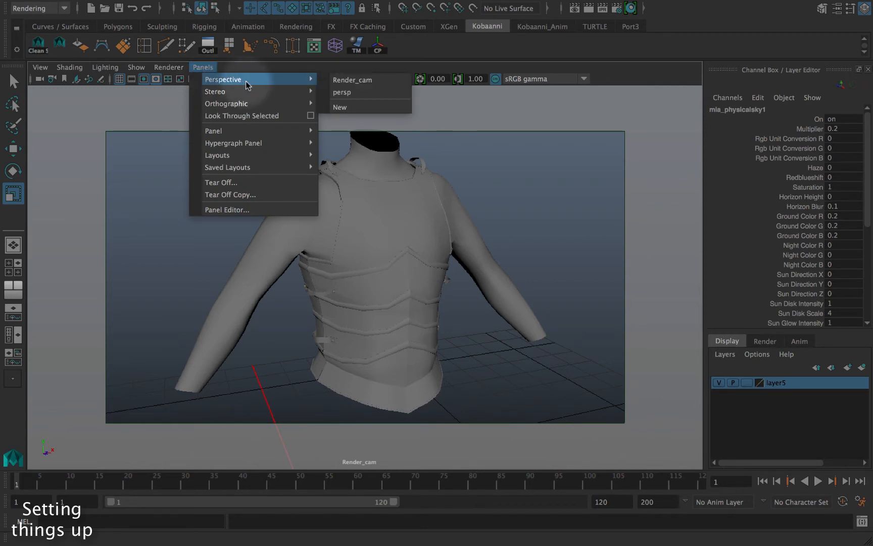
pyautogui.click(355, 93)
pyautogui.click(276, 190)
pyautogui.scroll(-5, 276, 190)
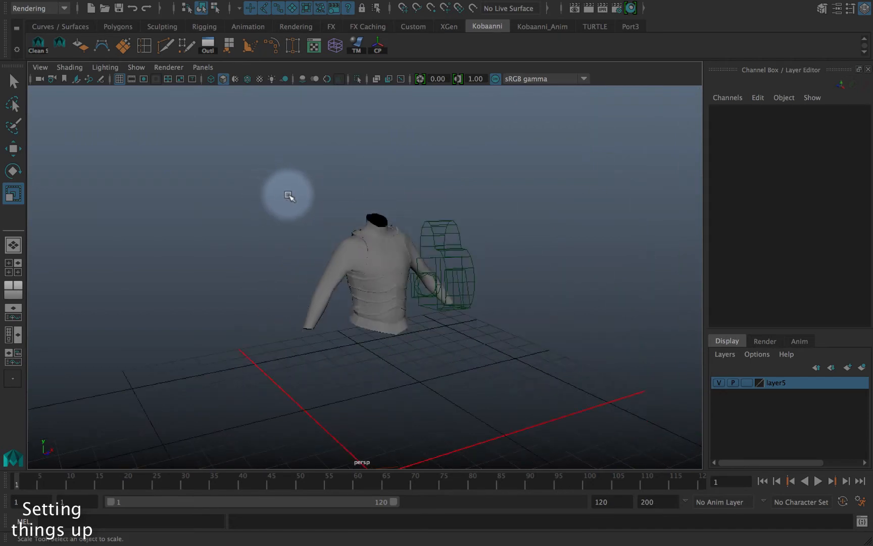
pyautogui.keyDown('alt'); pyautogui.moveTo(281, 192); pyautogui.dragTo(309, 245); pyautogui.keyUp('alt')
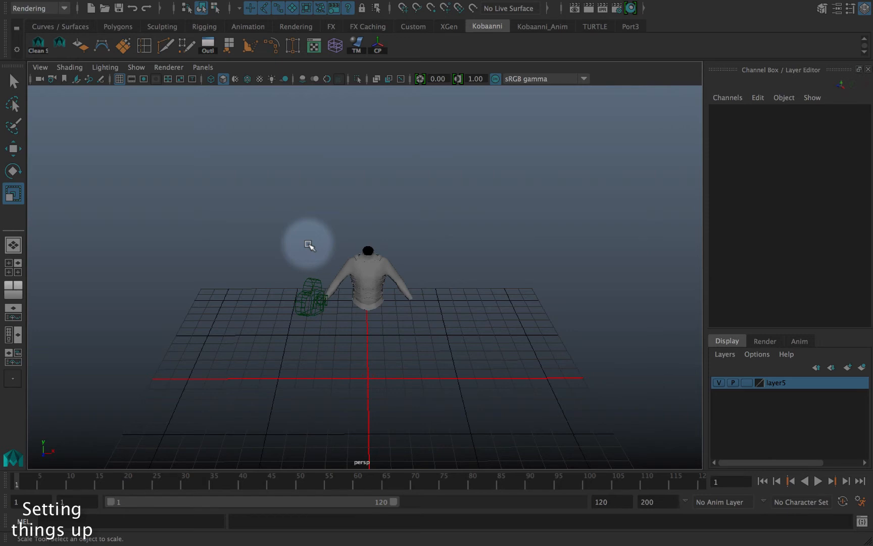
pyautogui.keyDown('alt'); pyautogui.moveTo(308, 245); pyautogui.dragTo(423, 236); pyautogui.keyUp('alt')
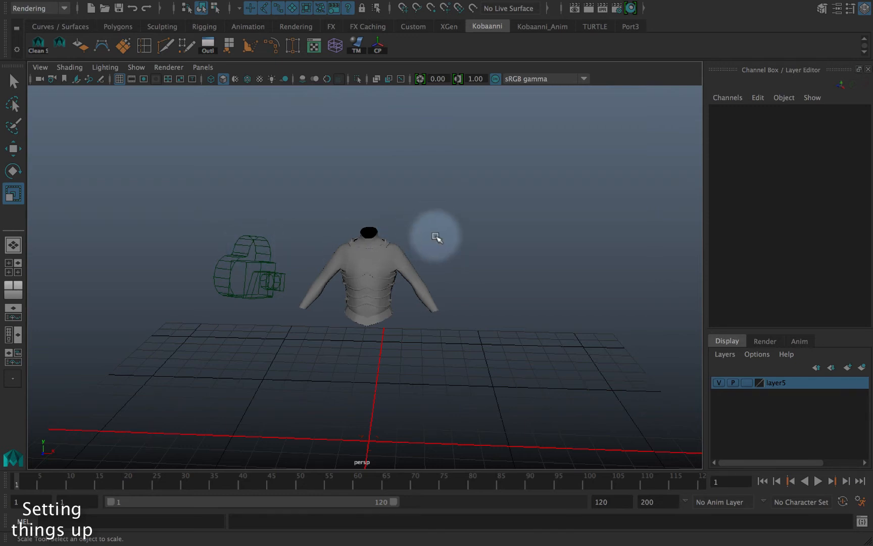
# - Create a polygon cube at the origin and activate the Move tool for it
pyautogui.keyDown('shift'); pyautogui.moveTo(436, 235); pyautogui.dragTo(438, 274, button='right'); pyautogui.keyUp('shift')
pyautogui.scroll(-5, 433, 298)
pyautogui.press('w')
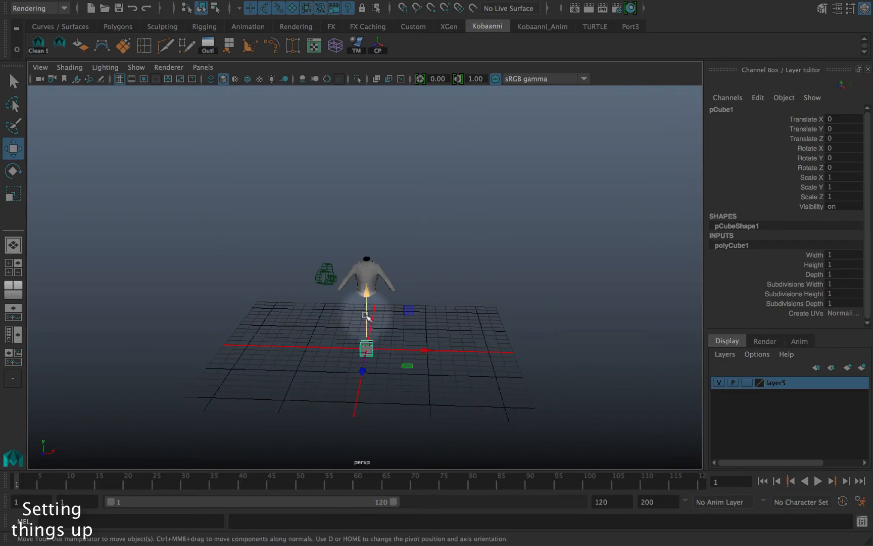
# - Raise the cube to about 5.93 on Y, level with the torso, and scale it uniformly to about 16.4
pyautogui.moveTo(365, 315); pyautogui.dragTo(366, 234)
pyautogui.scroll(8, 364, 248)
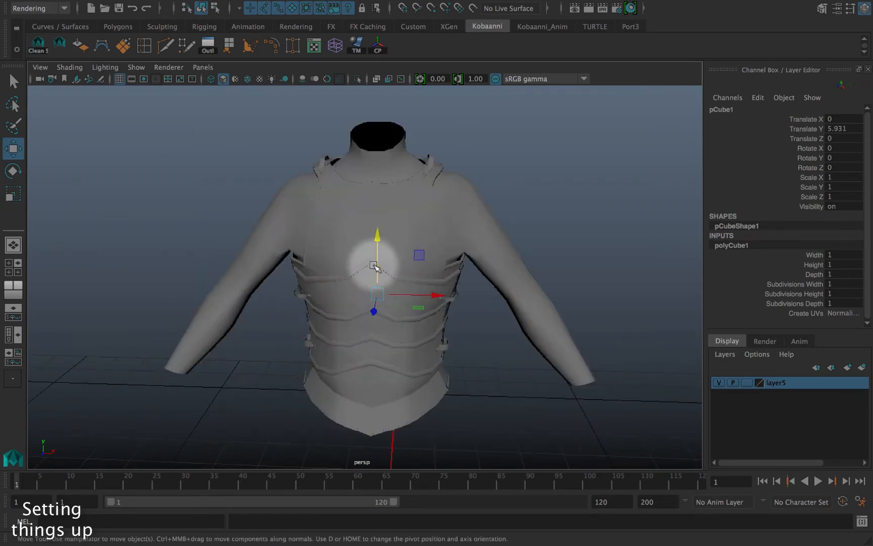
pyautogui.keyDown('alt'); pyautogui.moveTo(526, 278); pyautogui.dragTo(440, 282); pyautogui.keyUp('alt')
pyautogui.press('r')
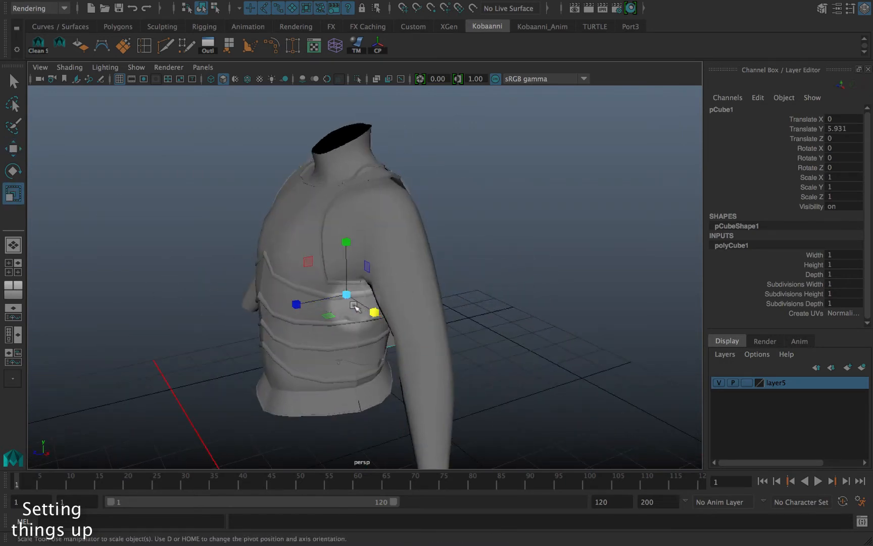
pyautogui.moveTo(346, 294); pyautogui.dragTo(610, 318)
pyautogui.scroll(-4, 409, 300)
pyautogui.moveTo(358, 287); pyautogui.dragTo(640, 318)
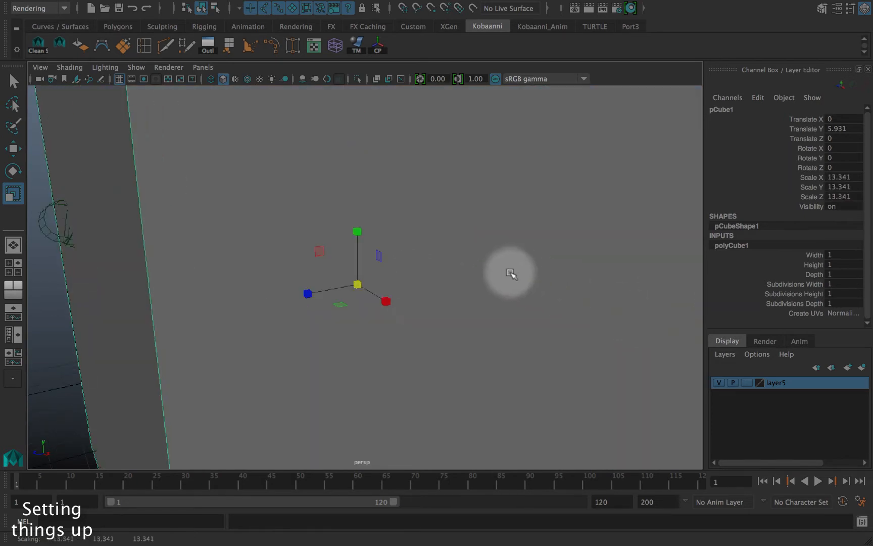
pyautogui.moveTo(358, 285); pyautogui.dragTo(458, 295)
pyautogui.scroll(-6, 425, 297)
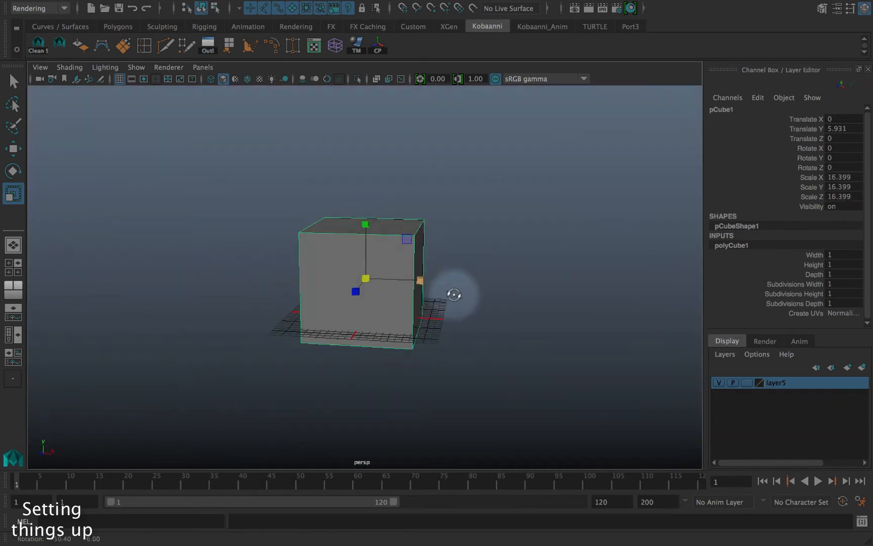
# - Delete the cube's front, side and top faces to leave only the back wall and floor, and return to object mode
pyautogui.moveTo(355, 184); pyautogui.dragTo(374, 222, button='right')
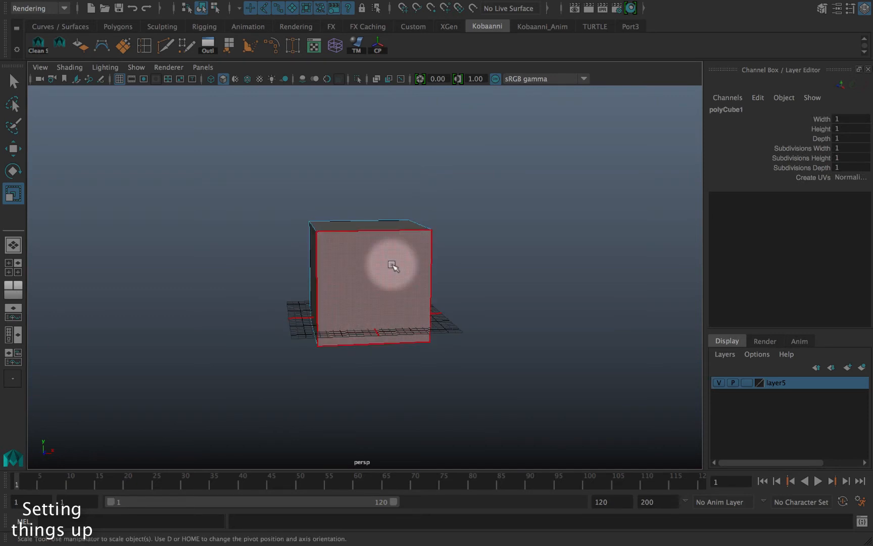
pyautogui.click(394, 258)
pyautogui.keyDown('alt'); pyautogui.moveTo(354, 261); pyautogui.dragTo(477, 255); pyautogui.keyUp('alt')
pyautogui.keyDown('shift'); pyautogui.click(325, 252); pyautogui.keyUp('shift')
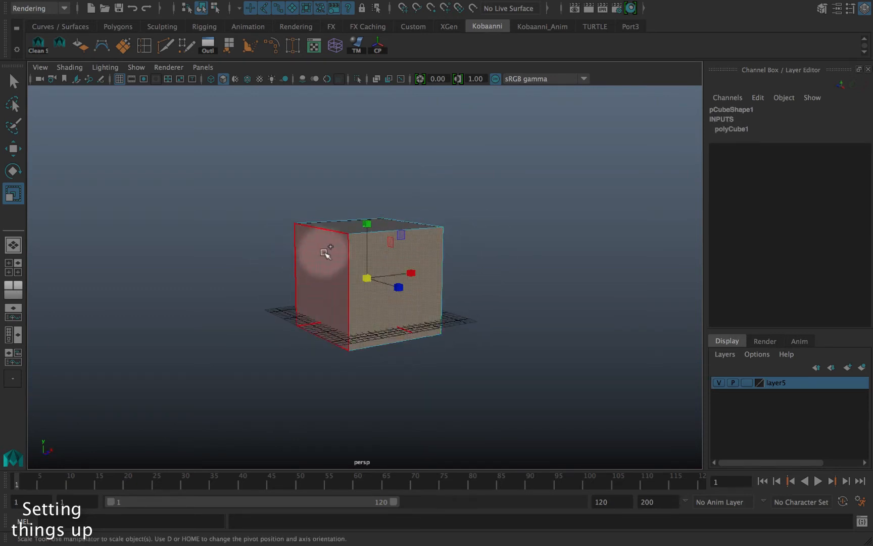
pyautogui.press('Delete')
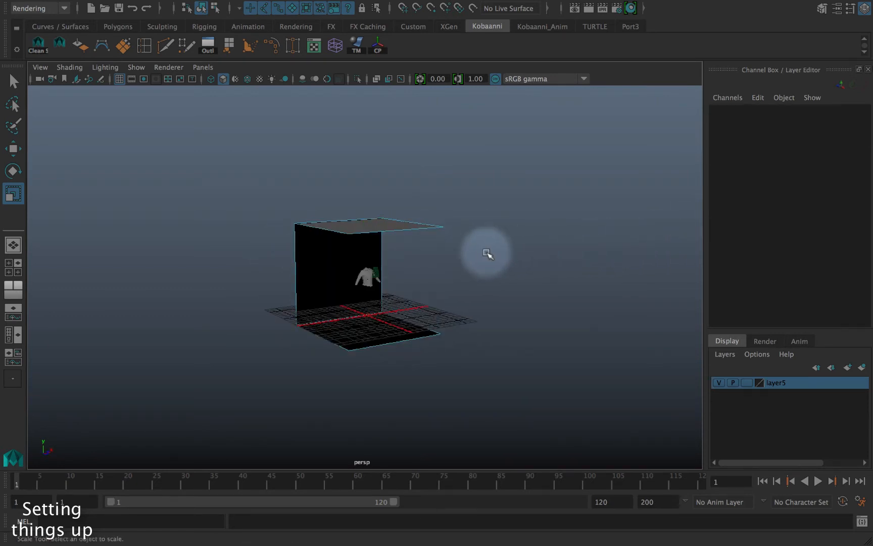
pyautogui.keyDown('alt'); pyautogui.moveTo(487, 252); pyautogui.dragTo(450, 252); pyautogui.keyUp('alt')
pyautogui.click(368, 225)
pyautogui.press('Delete')
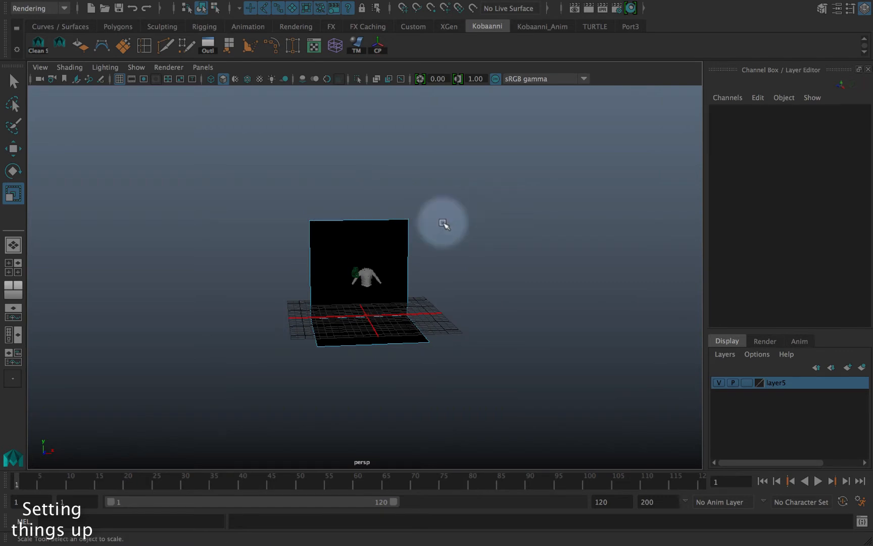
pyautogui.moveTo(370, 236); pyautogui.dragTo(426, 163, button='right')
# - Reverse the normals of the wall-and-floor backdrop with the Modeling tools, and deselect it
pyautogui.keyDown('alt'); pyautogui.moveTo(501, 229); pyautogui.dragTo(585, 228); pyautogui.keyUp('alt')
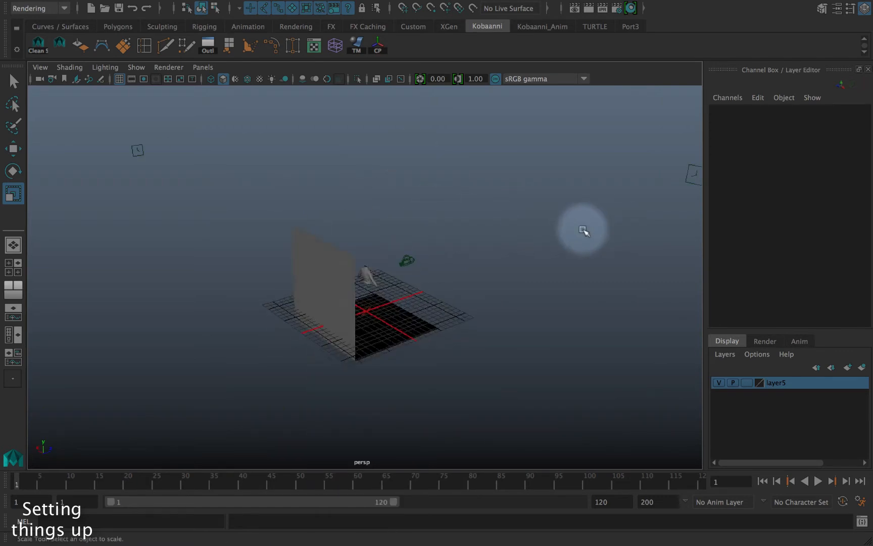
pyautogui.click(331, 293)
pyautogui.keyDown('alt'); pyautogui.moveTo(404, 257); pyautogui.dragTo(405, 174); pyautogui.keyUp('alt')
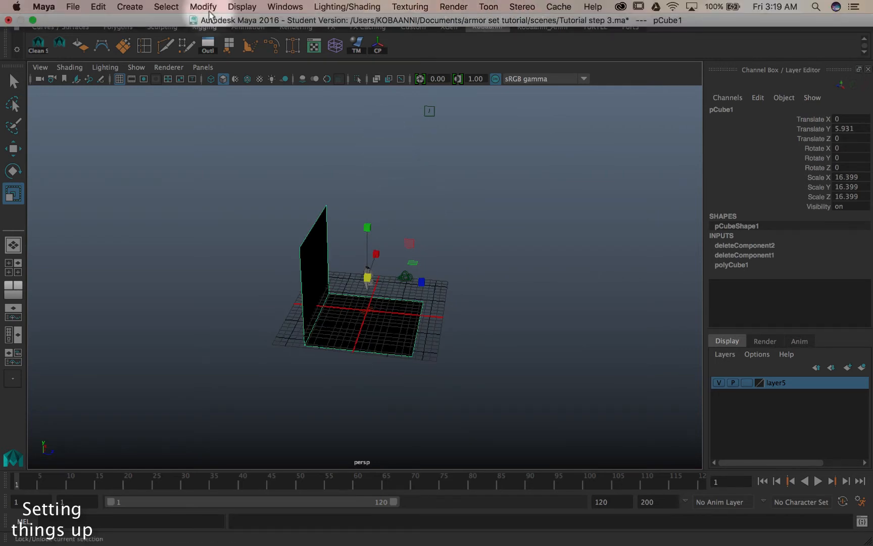
pyautogui.click(30, 8)
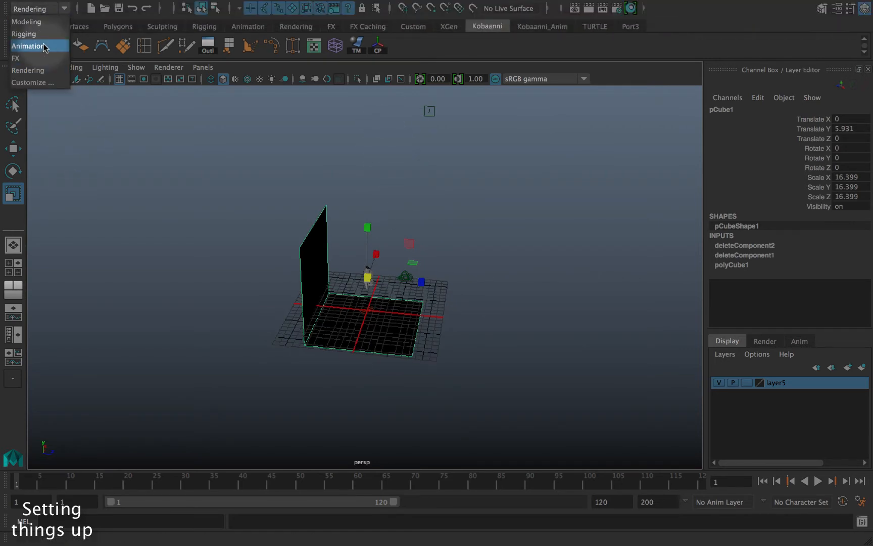
pyautogui.click(36, 18)
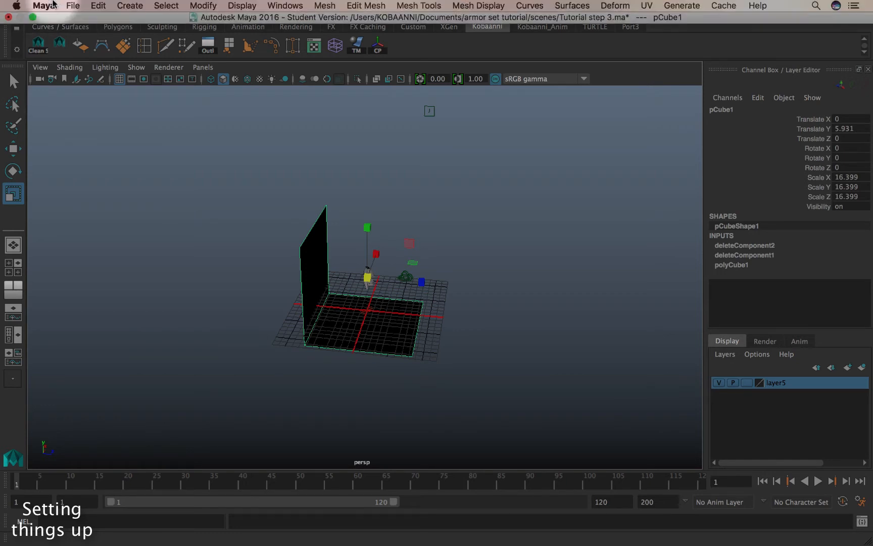
pyautogui.click(483, 7)
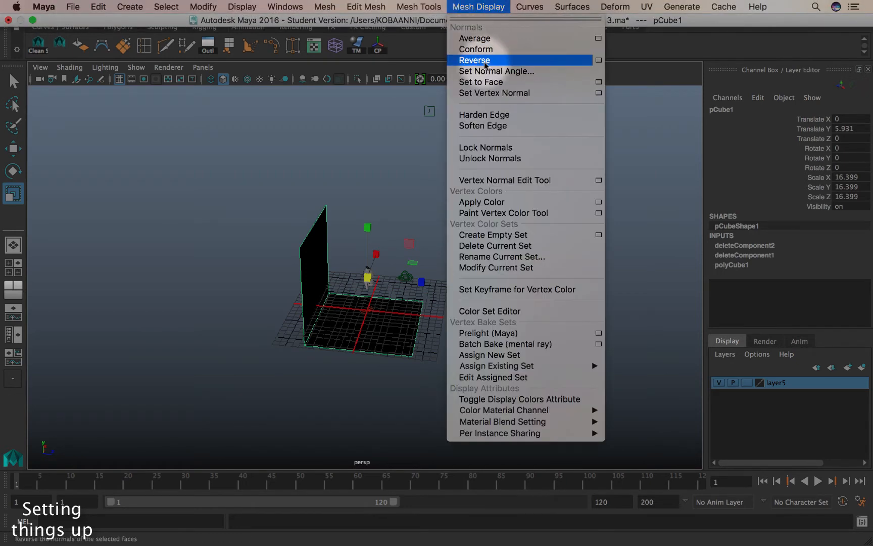
pyautogui.click(486, 61)
pyautogui.click(430, 184)
# - Raise the backdrop to about 12.5 on Y so its floor sits just beneath the torso, and deselect it
pyautogui.keyDown('alt'); pyautogui.moveTo(302, 204); pyautogui.dragTo(340, 253); pyautogui.keyUp('alt')
pyautogui.click(362, 239)
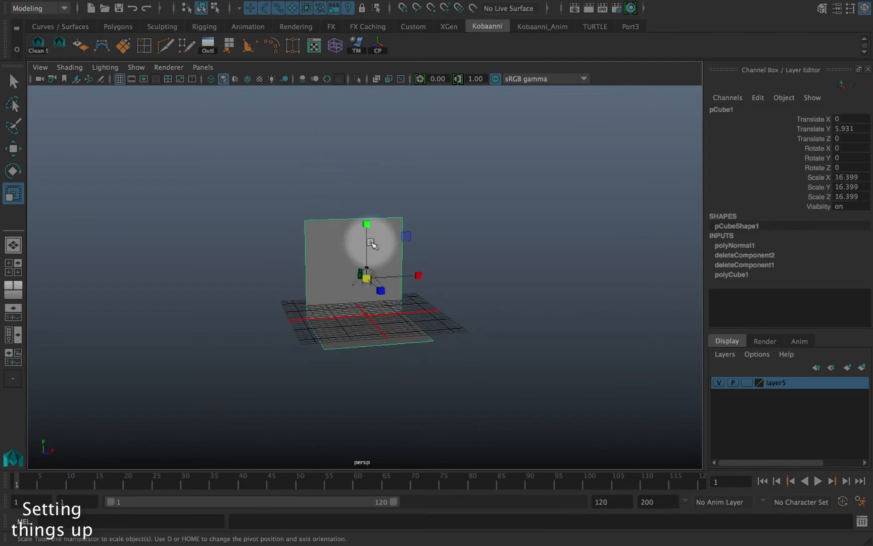
pyautogui.press('f')
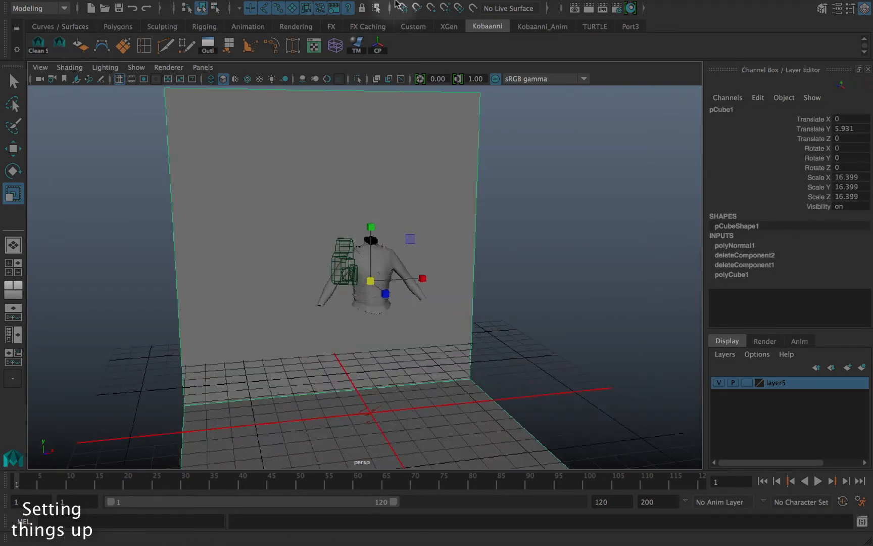
pyautogui.press('w')
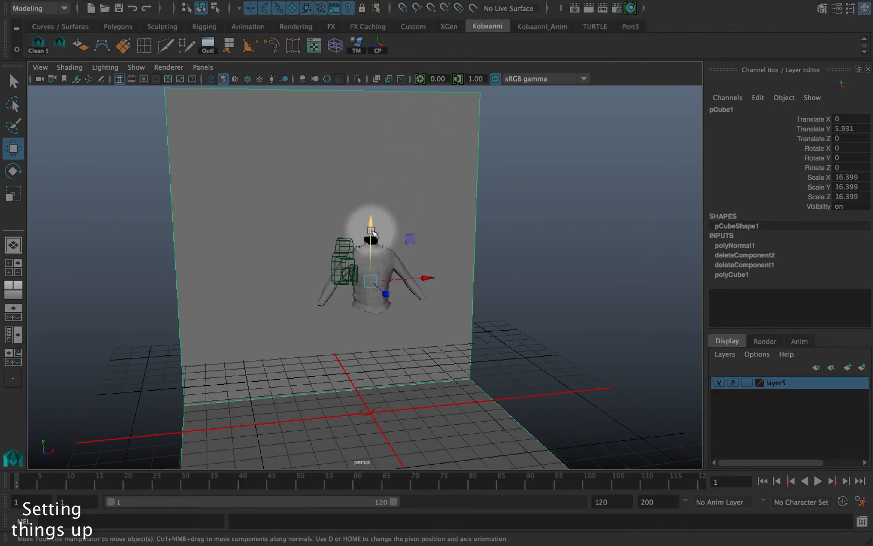
pyautogui.keyDown('alt'); pyautogui.moveTo(365, 220); pyautogui.dragTo(380, 98); pyautogui.keyUp('alt')
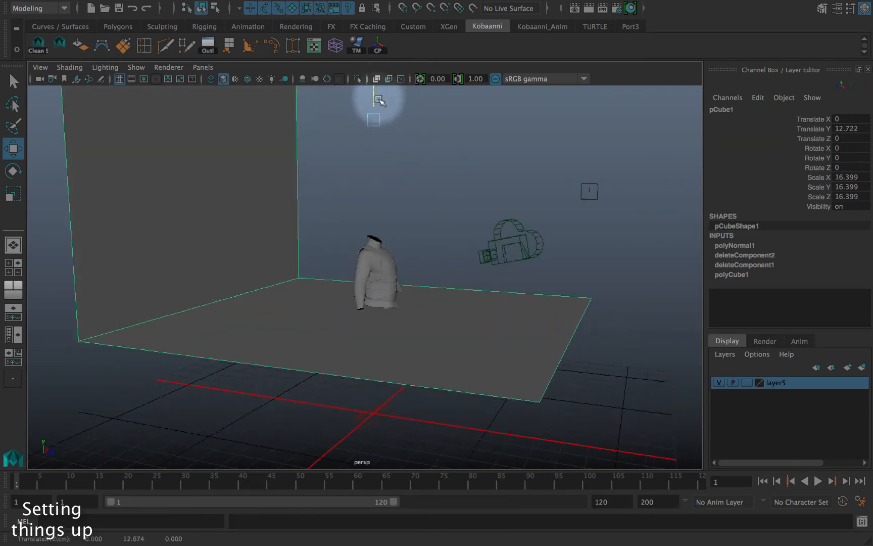
pyautogui.keyDown('alt'); pyautogui.moveTo(435, 135); pyautogui.dragTo(374, 121); pyautogui.keyUp('alt')
pyautogui.click(447, 181)
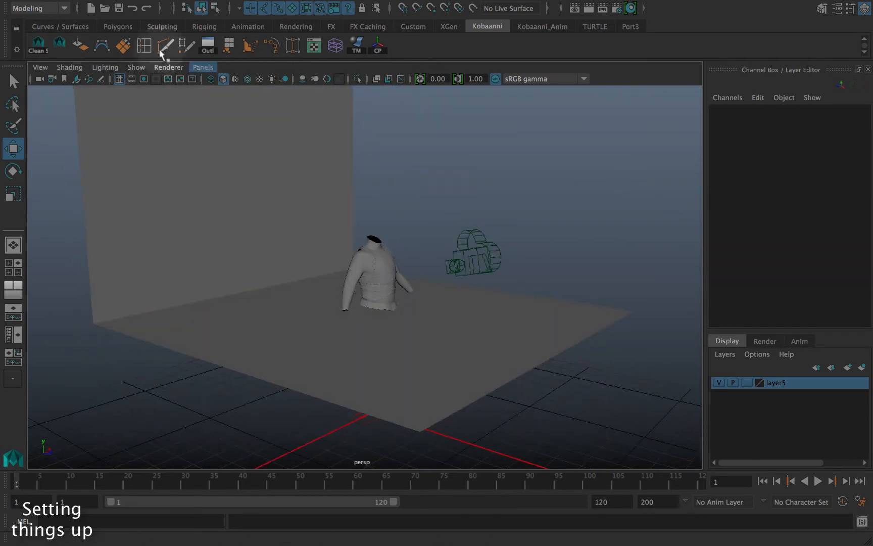
# - Look through Render_cam and select the backdrop to check how far it fills the frame
pyautogui.click(200, 67)
pyautogui.moveTo(263, 81)
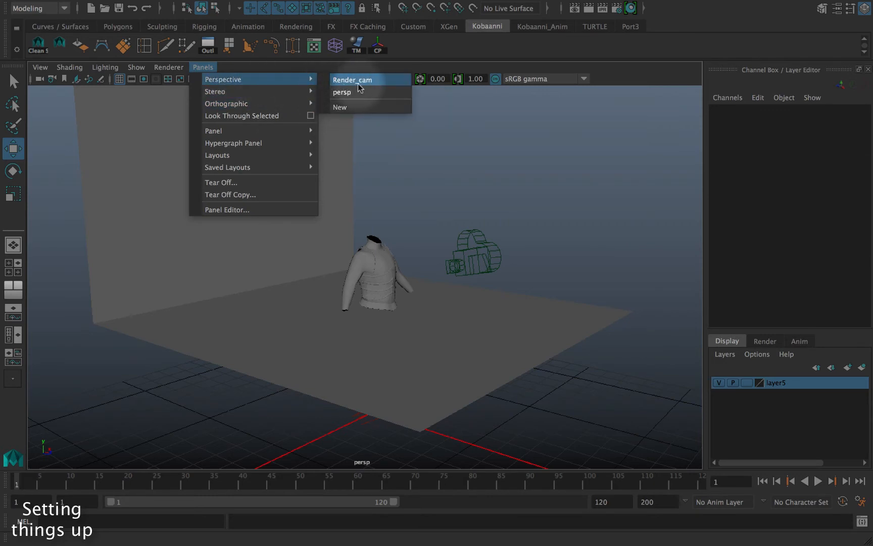
pyautogui.click(358, 80)
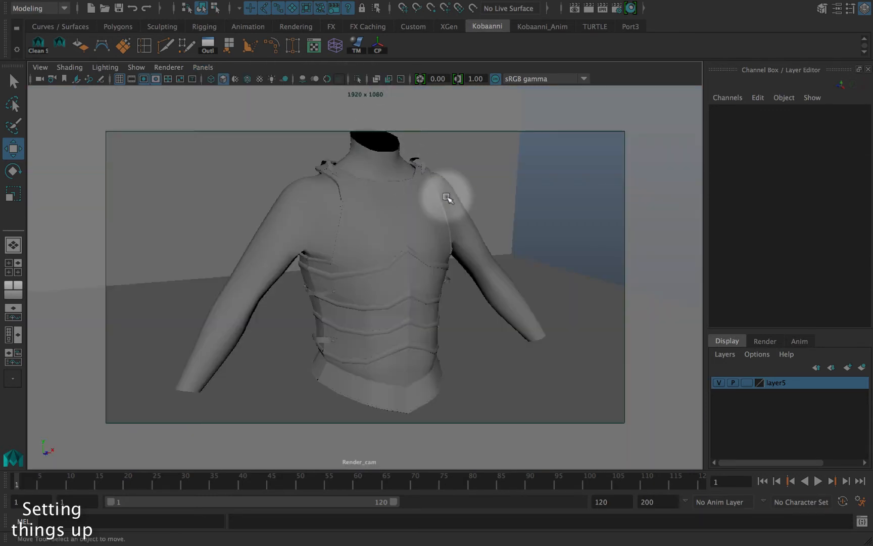
pyautogui.click(493, 192)
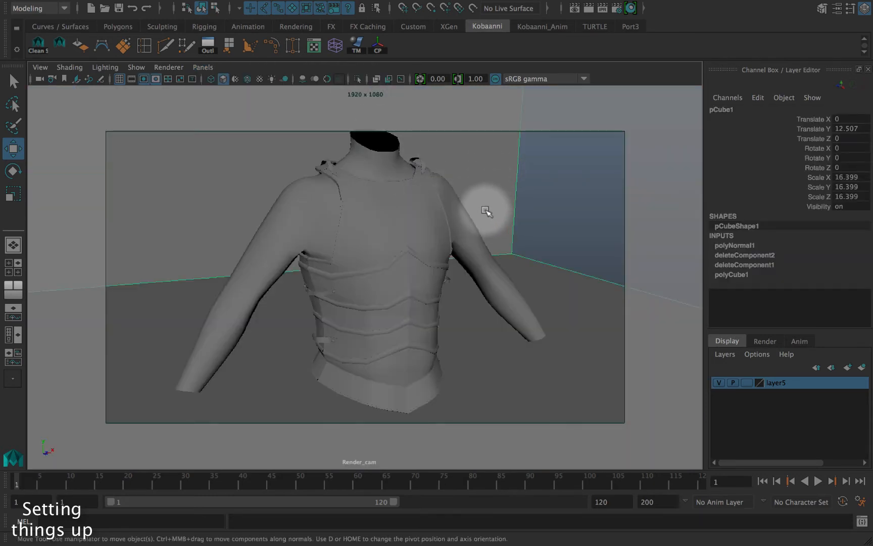
# - Return to the persp camera and widen the backdrop along X to a scale of about 46.7
pyautogui.press('r')
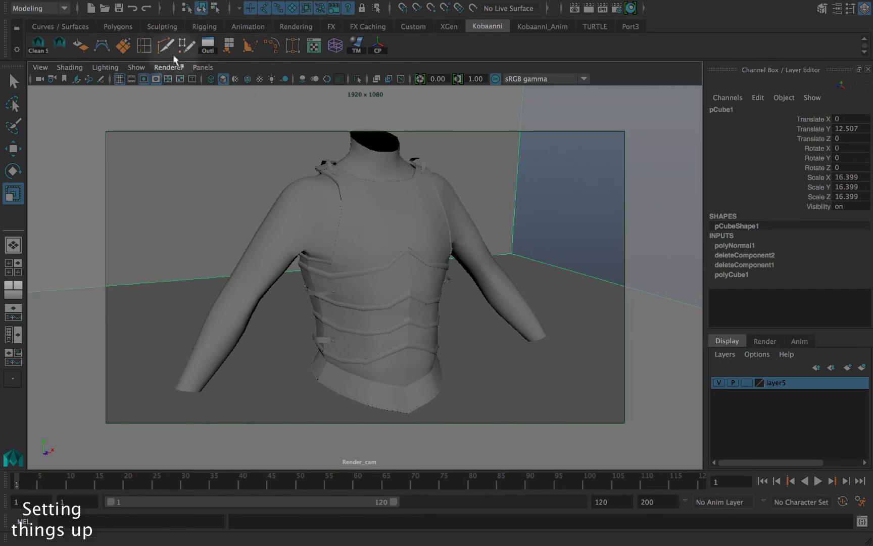
pyautogui.click(203, 68)
pyautogui.moveTo(227, 83)
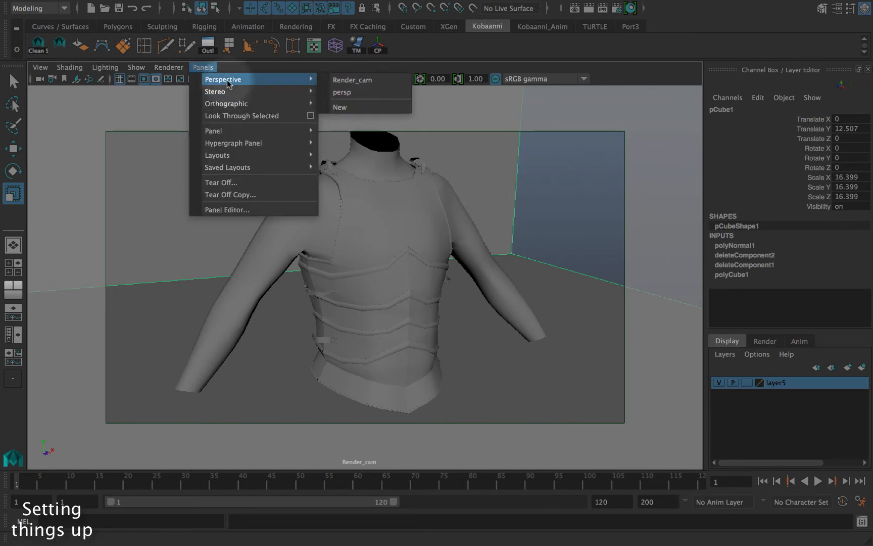
pyautogui.click(342, 92)
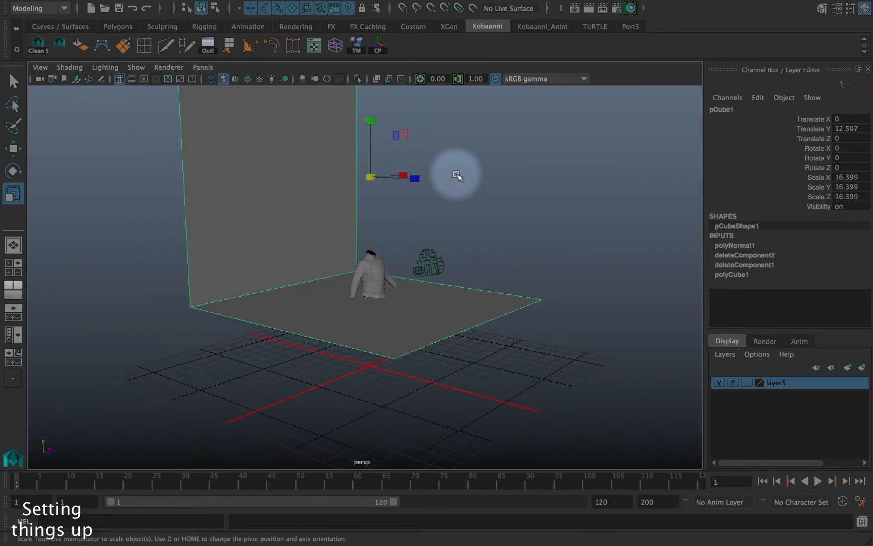
pyautogui.keyDown('alt'); pyautogui.moveTo(458, 175); pyautogui.dragTo(528, 195); pyautogui.keyUp('alt')
# - Check the widened backdrop's coverage through Render_cam, and switch back to the persp camera
pyautogui.click(203, 67)
pyautogui.moveTo(247, 79)
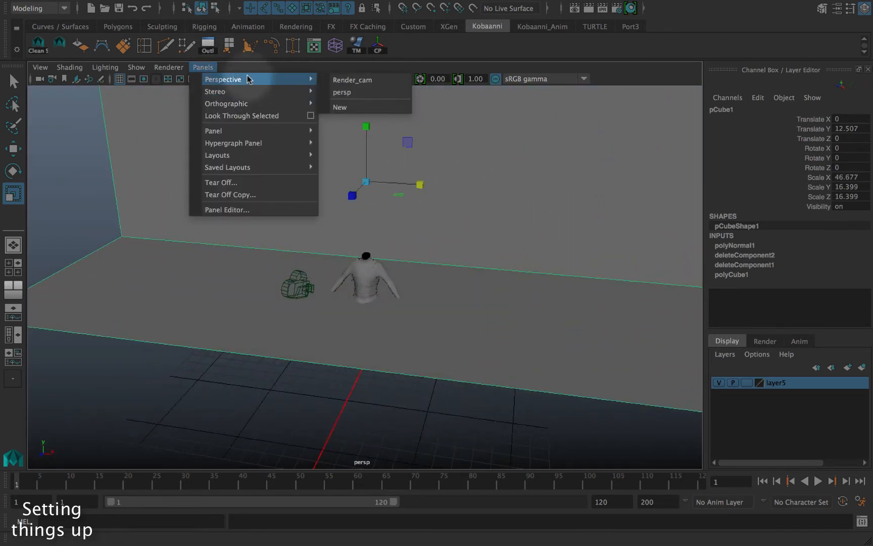
pyautogui.click(352, 81)
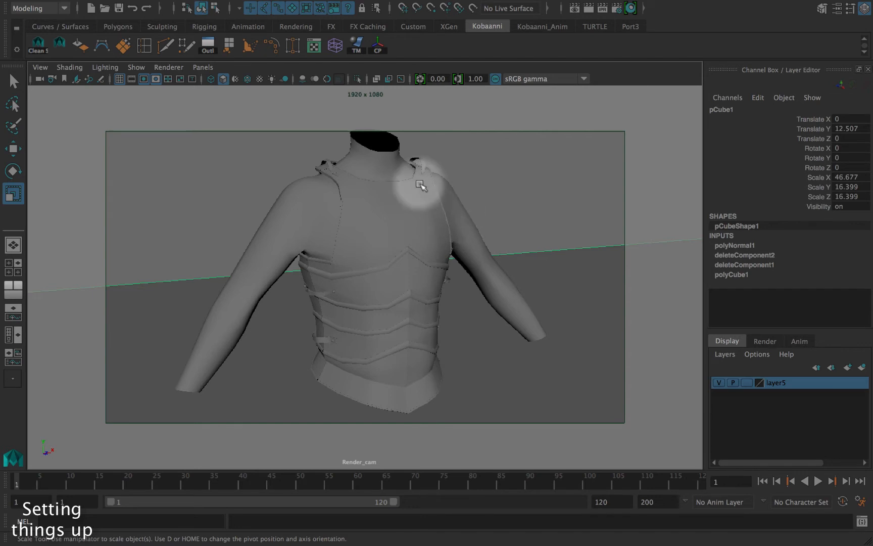
pyautogui.click(202, 69)
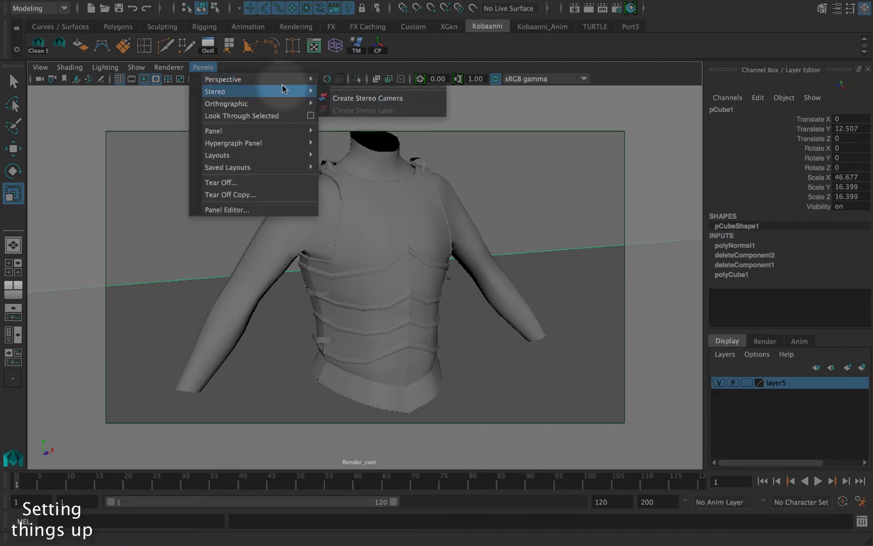
pyautogui.moveTo(286, 84)
pyautogui.click(343, 92)
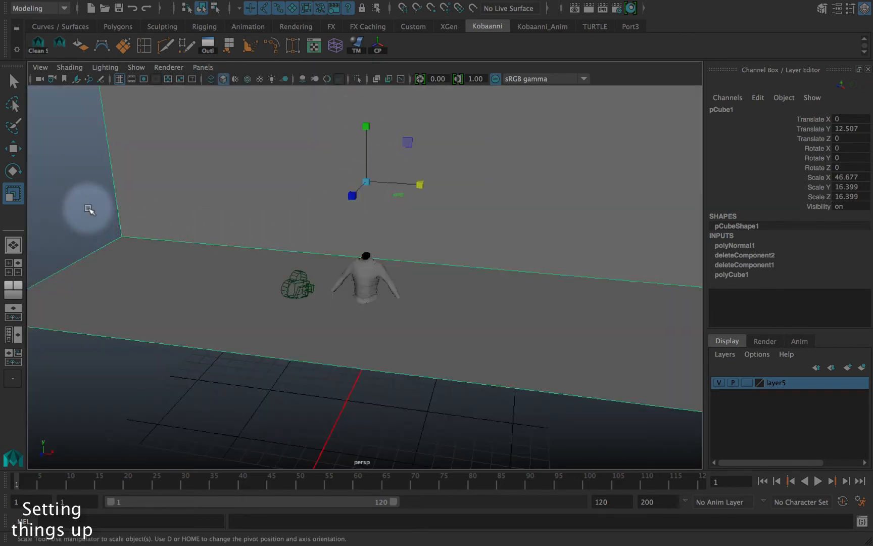
# - Deselect the backdrop and display the viewport with the scene lights
pyautogui.click(89, 209)
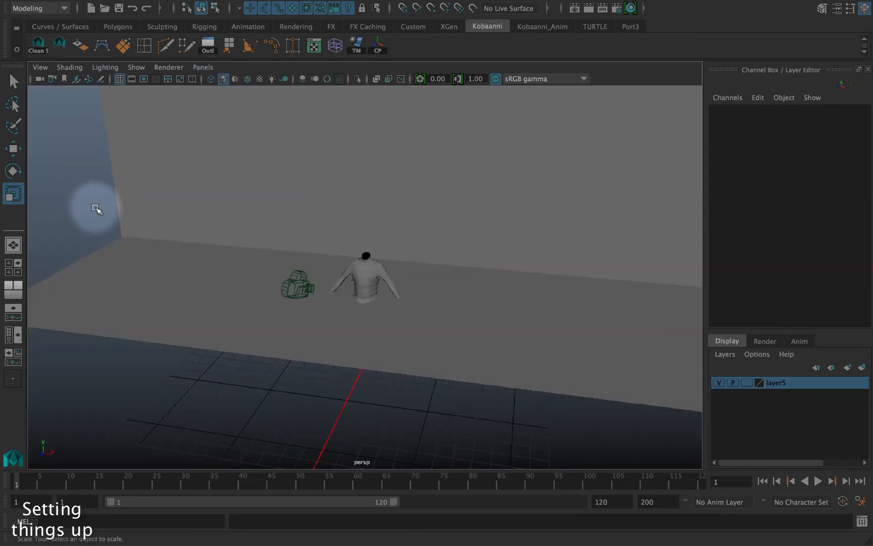
pyautogui.press('7')
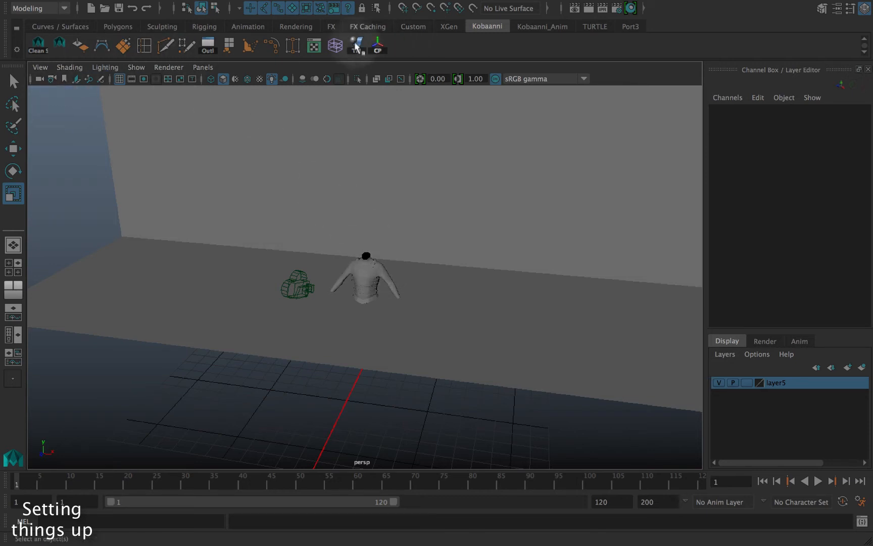
# - Open the Outliner, place it clear of the torso and camera, and select the sunDirection light
pyautogui.moveTo(228, 4)
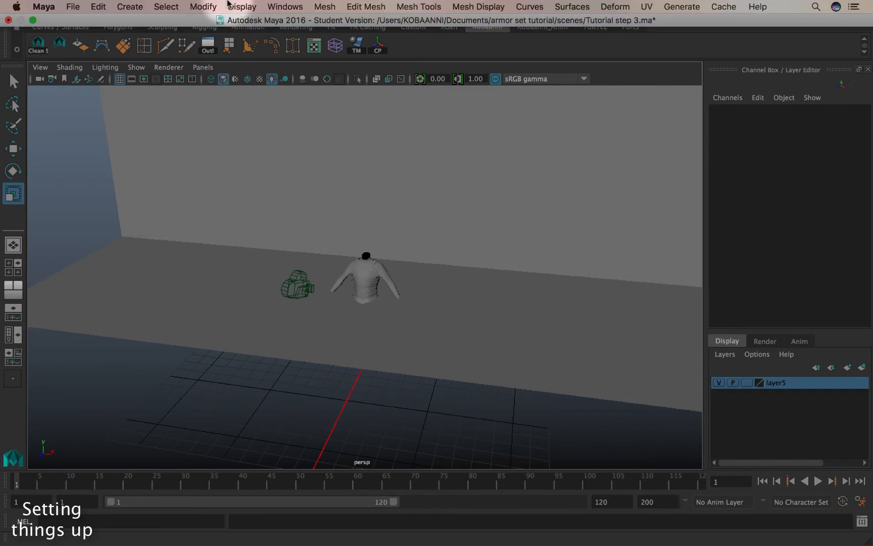
pyautogui.click(284, 7)
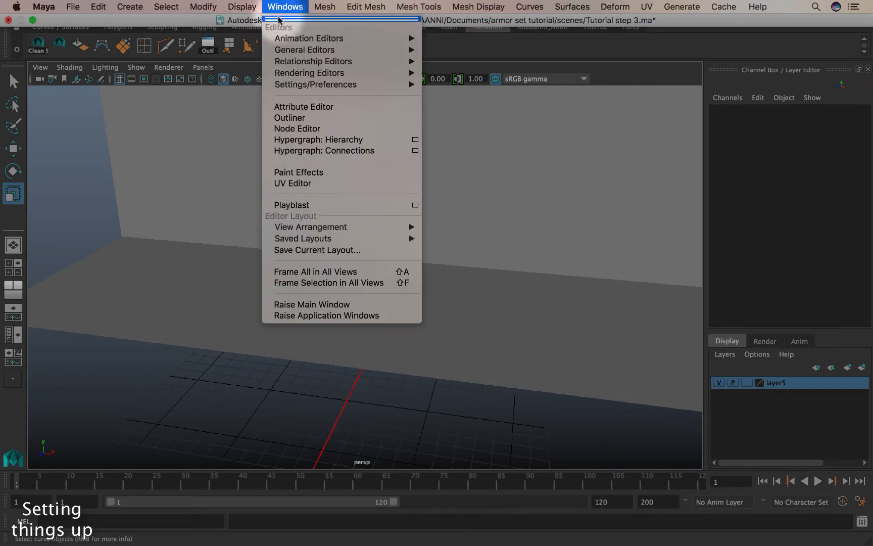
pyautogui.click(295, 118)
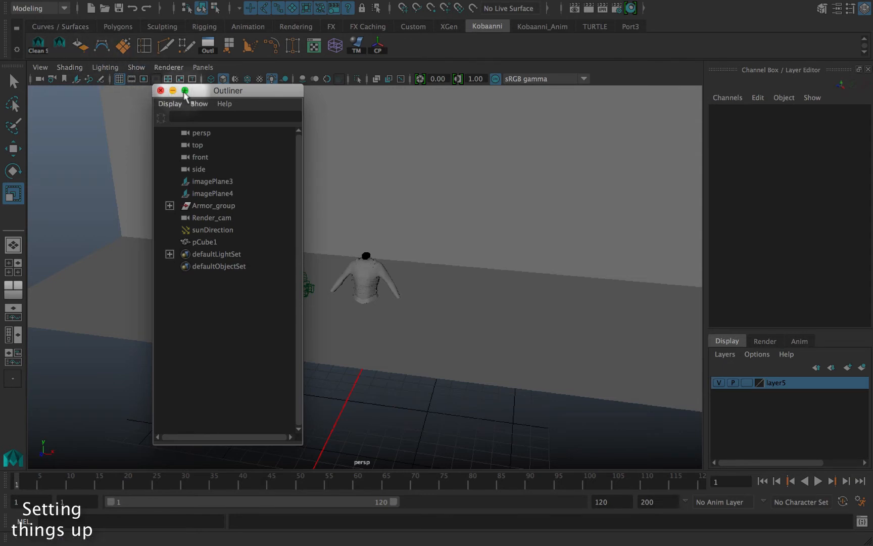
pyautogui.moveTo(209, 95); pyautogui.dragTo(152, 96)
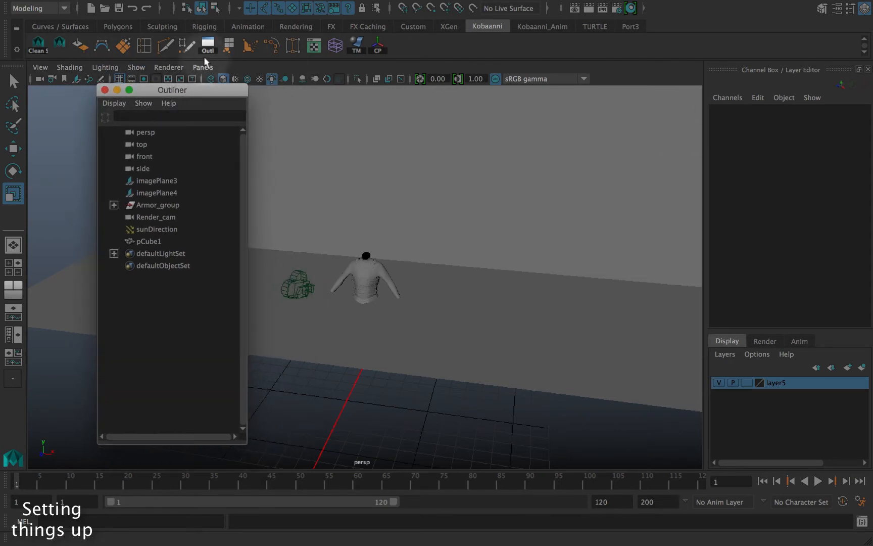
pyautogui.click(151, 230)
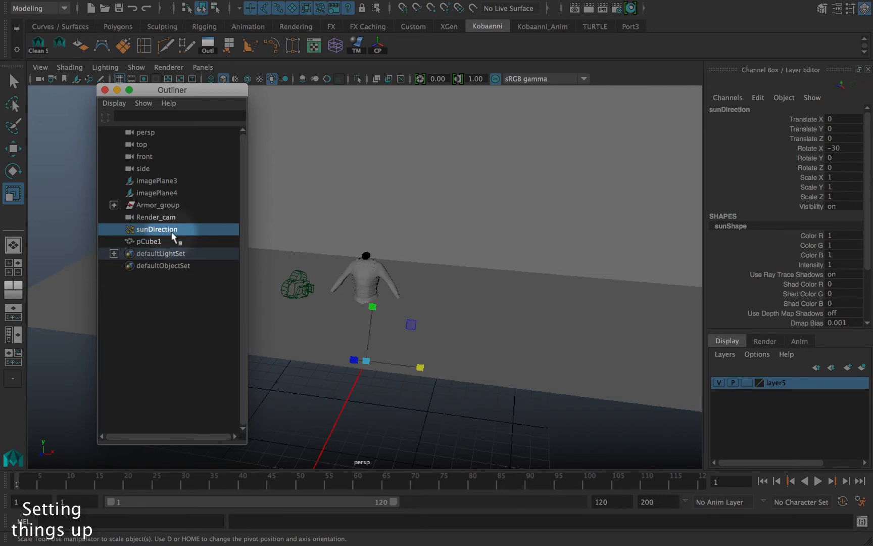
# - Open the sunDirection light's attributes, try its intensity up to 10, and set it back to 1
pyautogui.hotkey('ctrl', 'a')
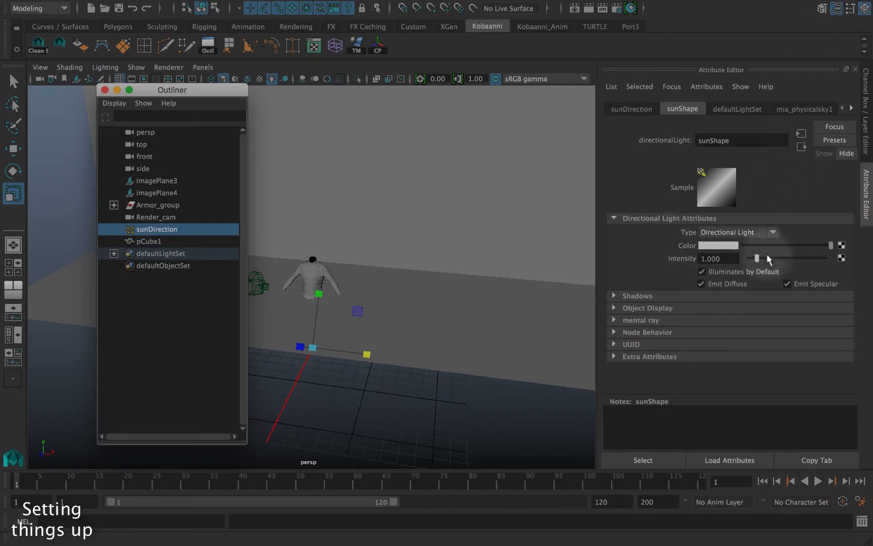
pyautogui.moveTo(756, 260); pyautogui.dragTo(836, 247)
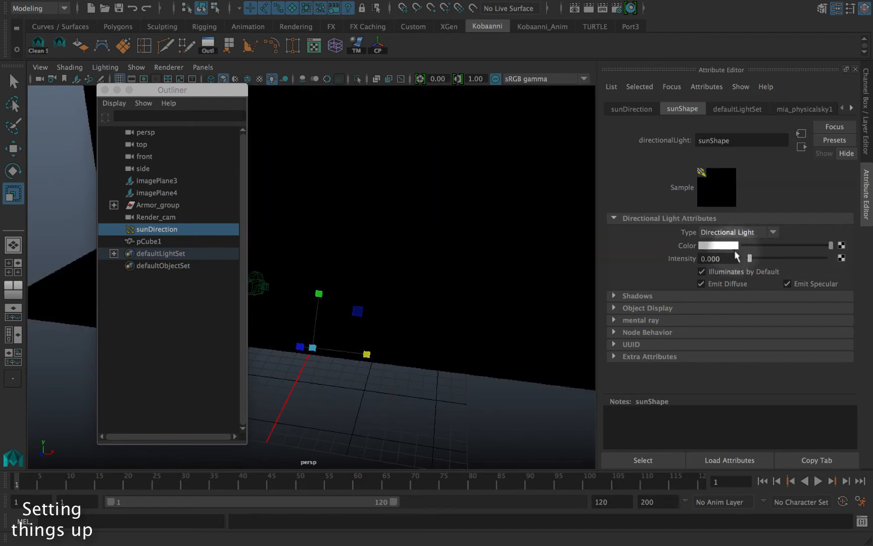
pyautogui.click(731, 259)
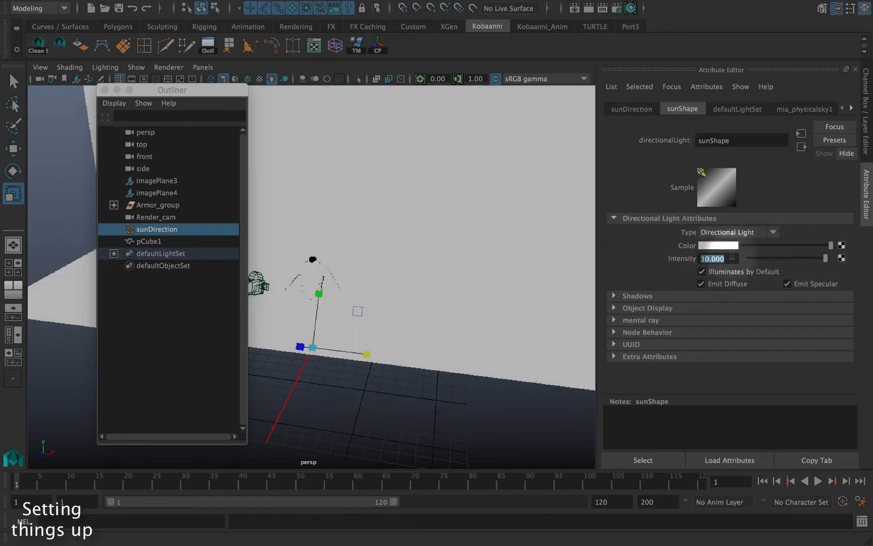
pyautogui.press('Return')
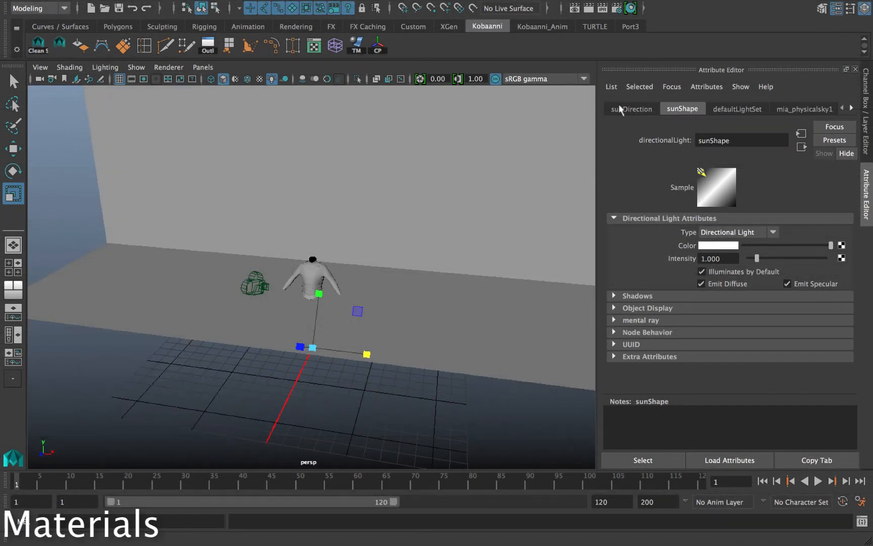
# - Deselect the sun light and select the front piece of the torso armor with the Select tool
pyautogui.scroll(3, 319, 261)
pyautogui.scroll(-3, 303, 300)
pyautogui.scroll(-3, 262, 398)
pyautogui.click(261, 398)
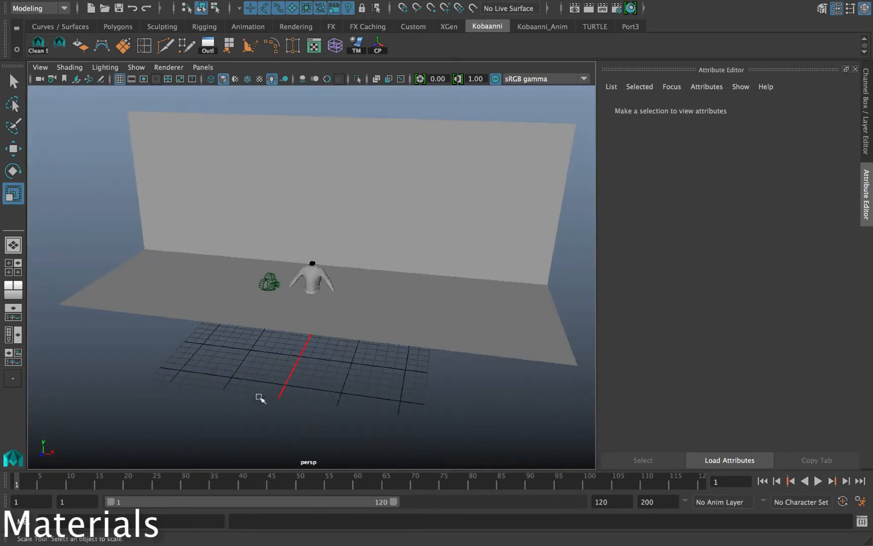
pyautogui.scroll(4, 298, 340)
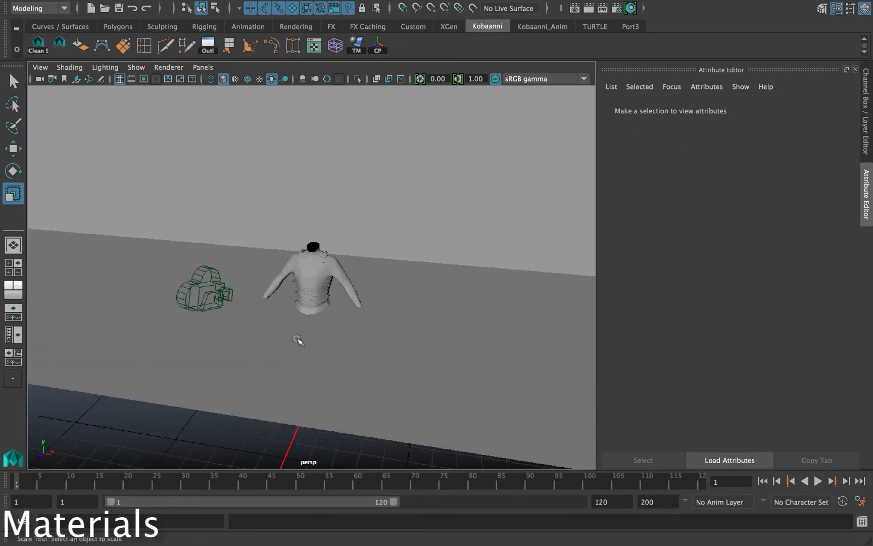
pyautogui.scroll(5, 298, 337)
pyautogui.press('q')
pyautogui.click(304, 275)
pyautogui.keyDown('alt'); pyautogui.moveTo(404, 247); pyautogui.dragTo(330, 251); pyautogui.keyUp('alt')
# - Assign a new mental ray mia_material_x material to the armor's front piece
pyautogui.rightClick(330, 252)
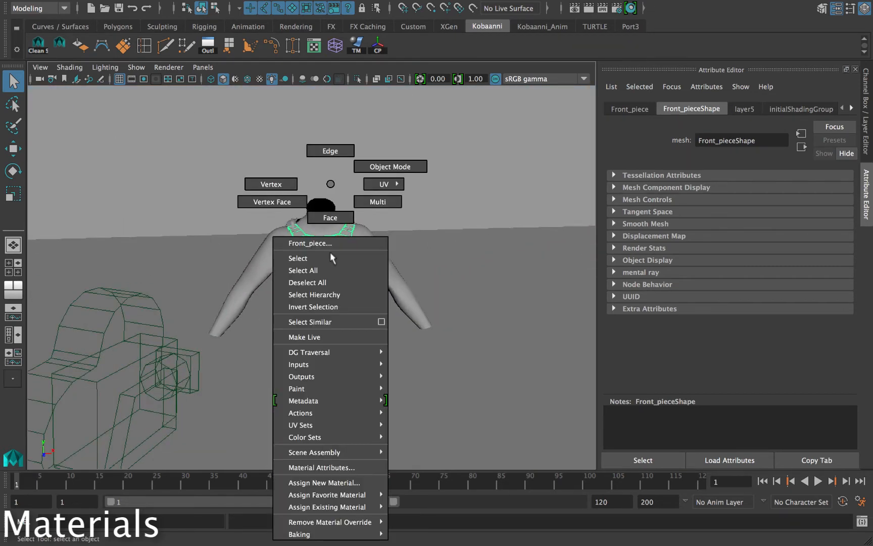
pyautogui.moveTo(333, 507)
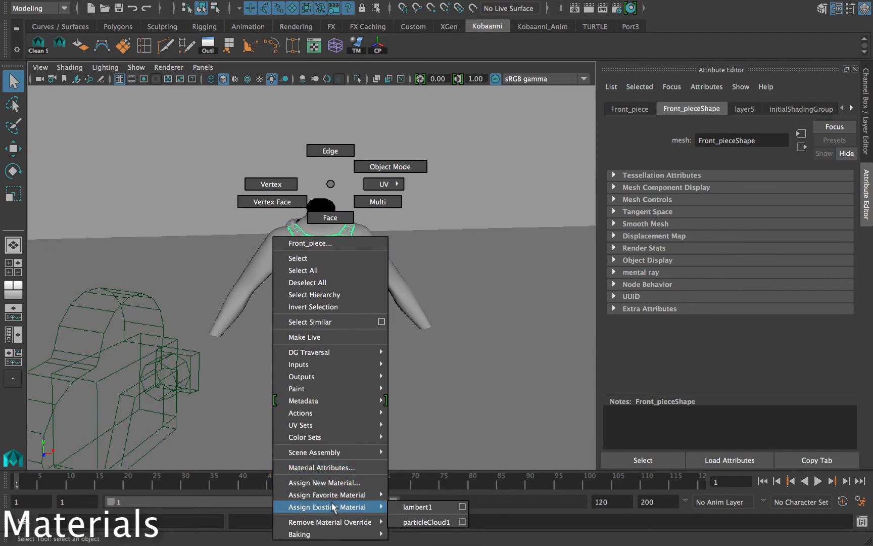
pyautogui.click(333, 483)
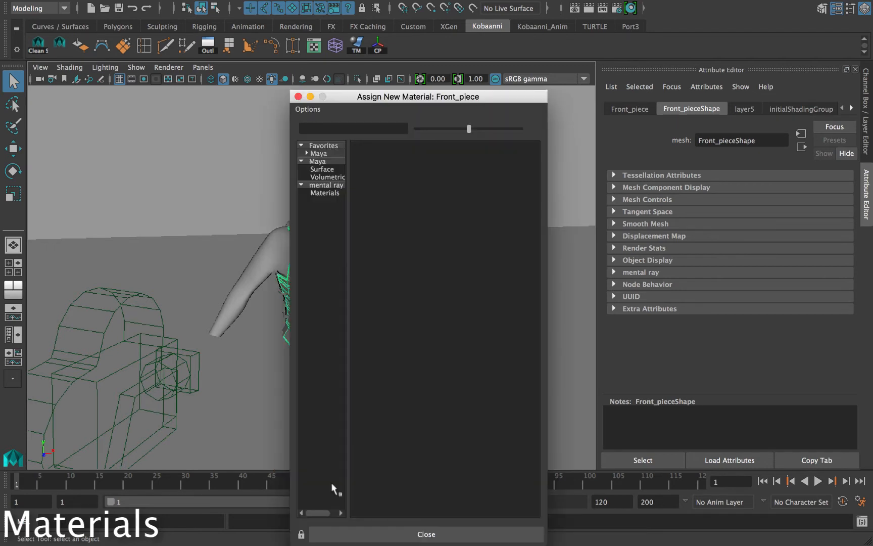
pyautogui.click(325, 194)
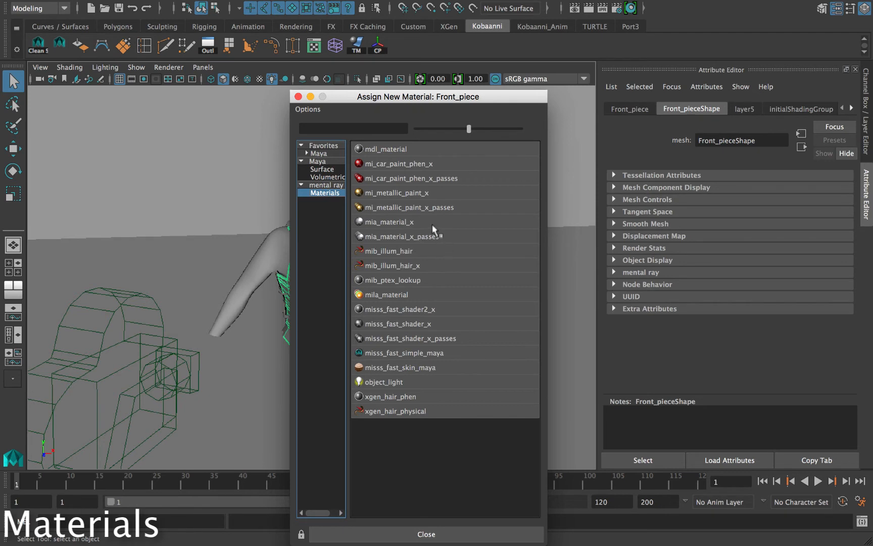
pyautogui.click(417, 221)
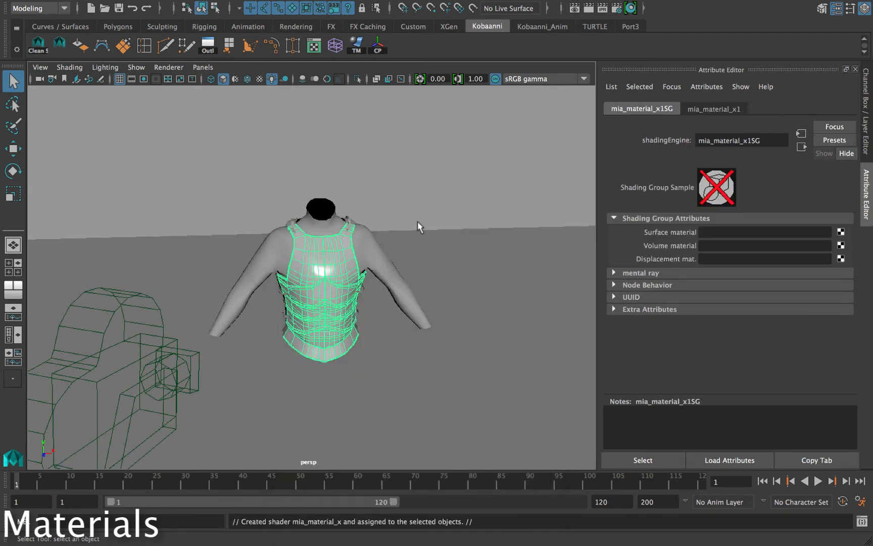
# - Rename the front piece's new mia_material_x material as Metal_Mat
pyautogui.click(710, 110)
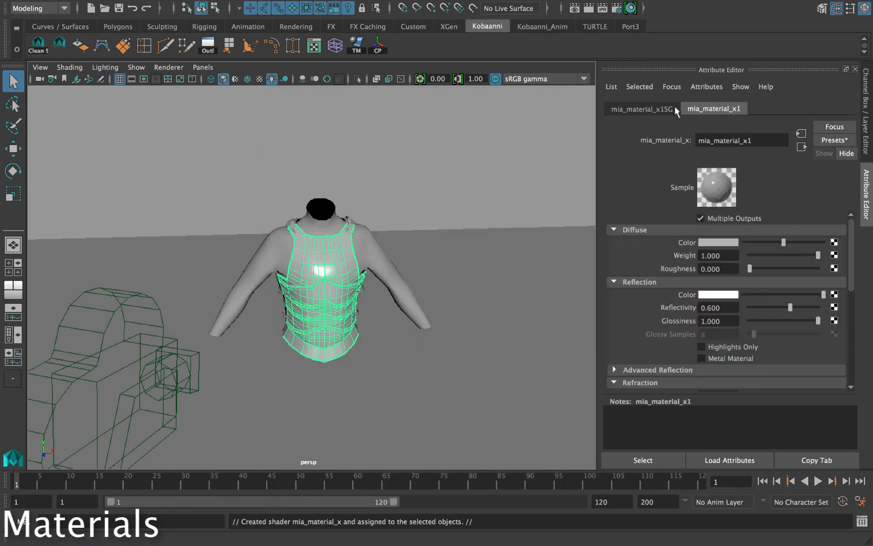
pyautogui.doubleClick(755, 138)
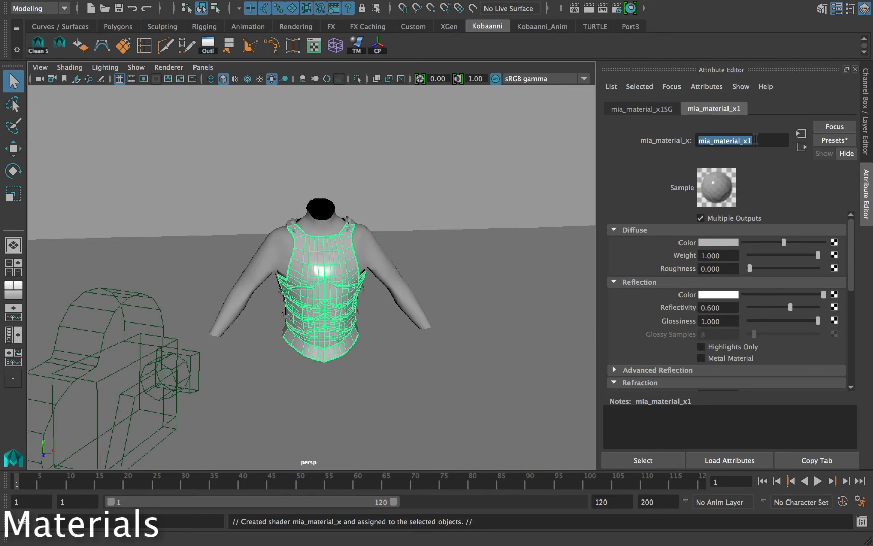
pyautogui.write('Metal')
pyautogui.press('Return')
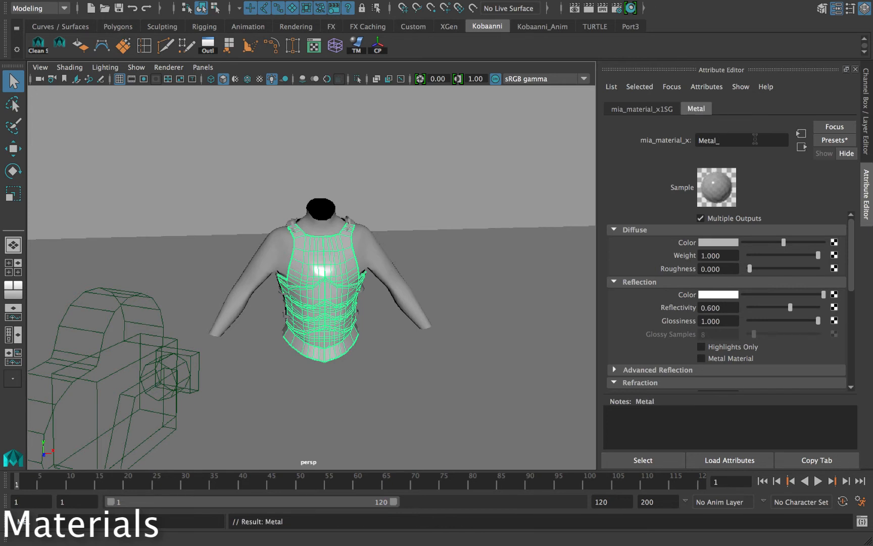
pyautogui.press('Return')
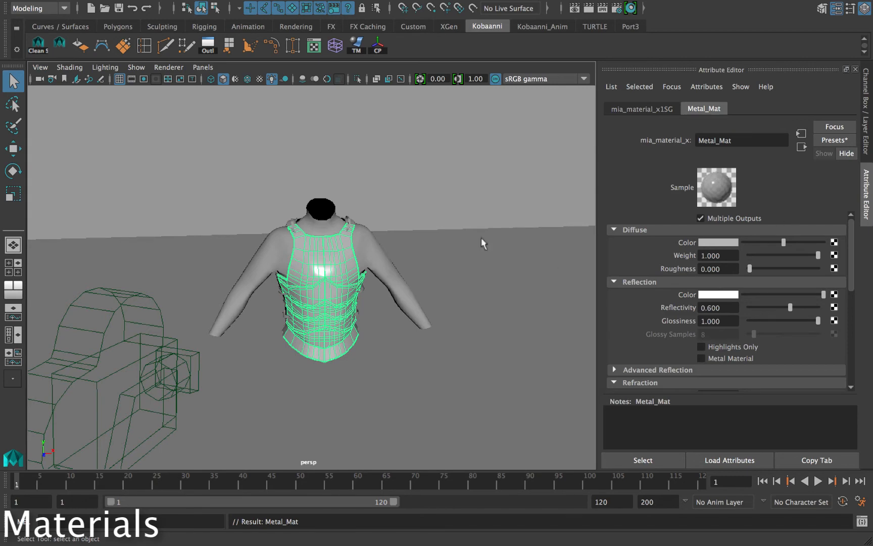
# - Select the armor's back piece and assign the existing Metal_Mat material to it
pyautogui.keyDown('alt'); pyautogui.moveTo(277, 252); pyautogui.dragTo(473, 271); pyautogui.keyUp('alt')
pyautogui.click(303, 233)
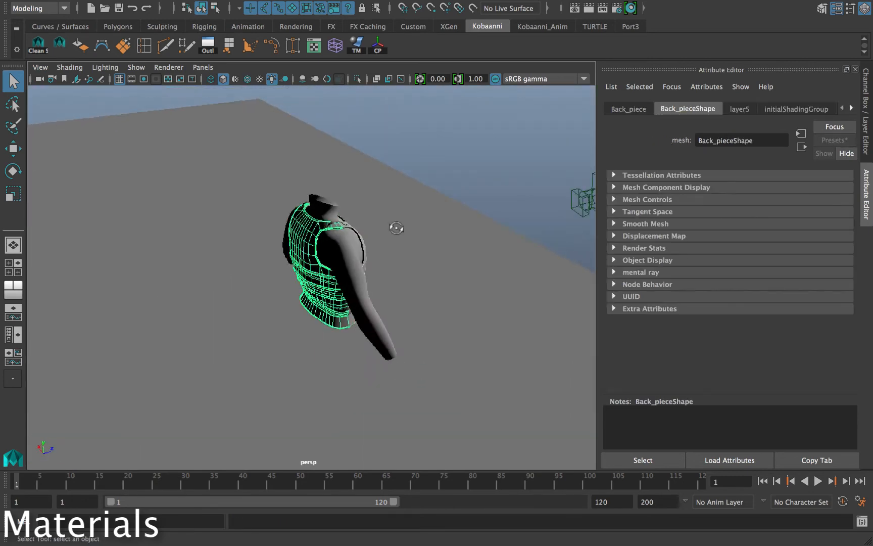
pyautogui.keyDown('alt'); pyautogui.moveTo(396, 227); pyautogui.dragTo(342, 262); pyautogui.keyUp('alt')
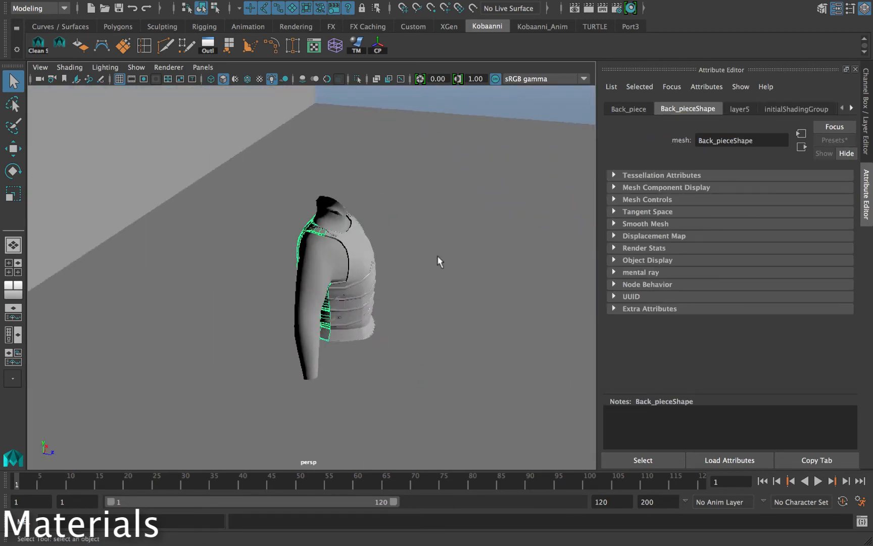
pyautogui.keyDown('alt'); pyautogui.moveTo(406, 249); pyautogui.dragTo(361, 247); pyautogui.keyUp('alt')
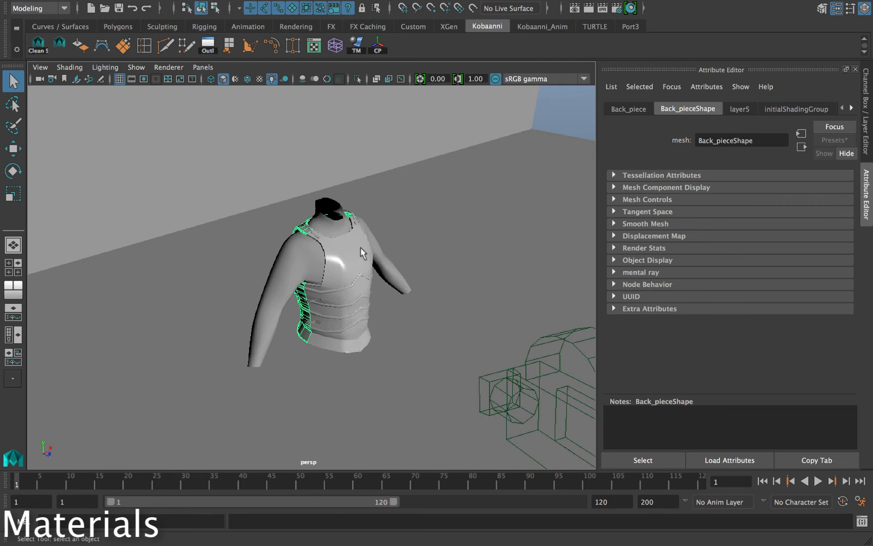
pyautogui.keyDown('alt'); pyautogui.moveTo(347, 243); pyautogui.dragTo(475, 250); pyautogui.keyUp('alt')
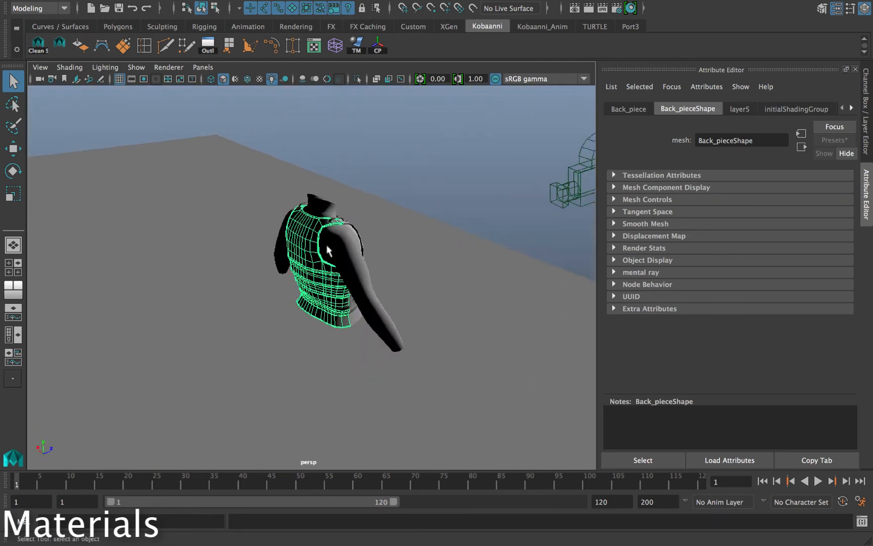
pyautogui.moveTo(306, 184); pyautogui.dragTo(385, 519, button='right')
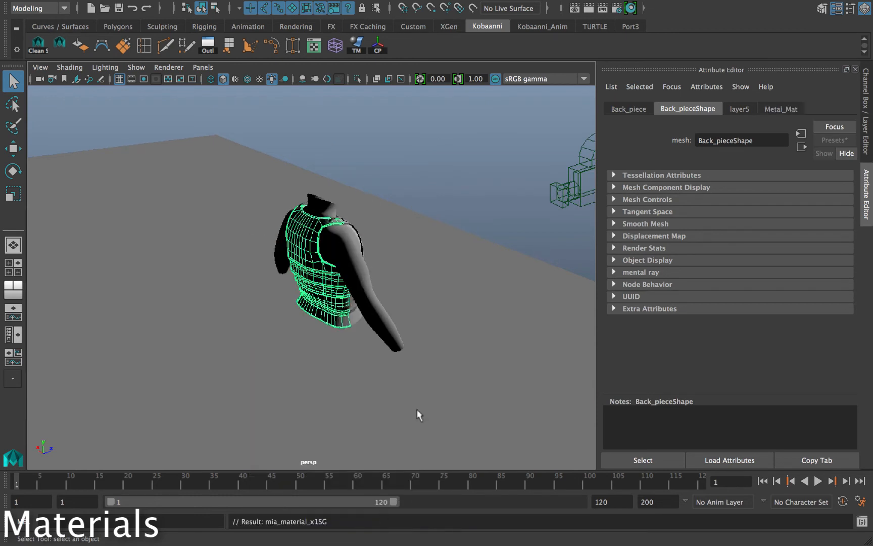
# - Deselect the back piece and examine the shoulder belts up close, selecting the left top belt
pyautogui.click(470, 206)
pyautogui.keyDown('alt'); pyautogui.moveTo(470, 205); pyautogui.dragTo(306, 184); pyautogui.keyUp('alt')
pyautogui.scroll(3, 359, 226)
pyautogui.scroll(2, 361, 230)
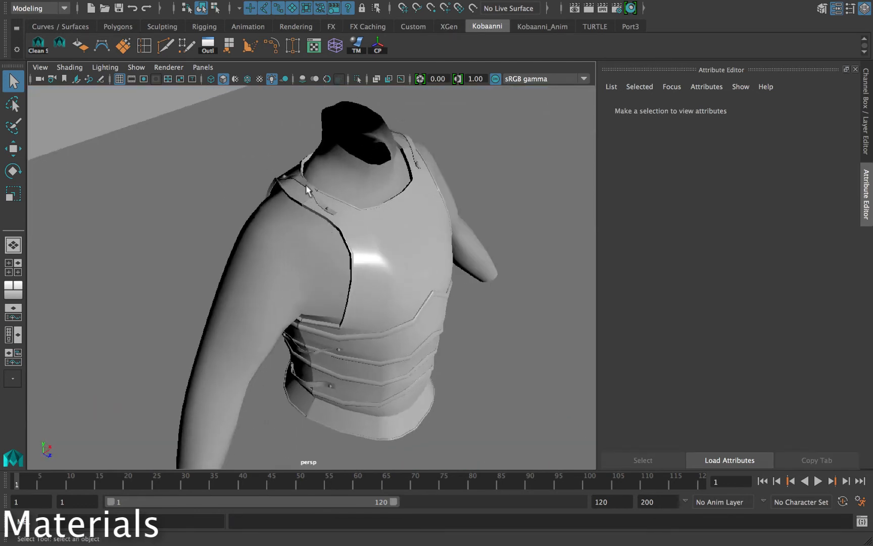
pyautogui.click(305, 184)
pyautogui.keyDown('alt'); pyautogui.moveTo(408, 162); pyautogui.dragTo(396, 226); pyautogui.keyUp('alt')
pyautogui.click(420, 164)
# - Examine the armor from behind, the side and the front, comparing default lighting with the scene lights
pyautogui.scroll(-3, 396, 225)
pyautogui.scroll(5, 351, 285)
pyautogui.keyDown('alt'); pyautogui.moveTo(338, 363); pyautogui.dragTo(500, 305); pyautogui.keyUp('alt')
pyautogui.keyDown('alt'); pyautogui.moveTo(500, 304); pyautogui.dragTo(418, 309, button='right'); pyautogui.keyUp('alt')
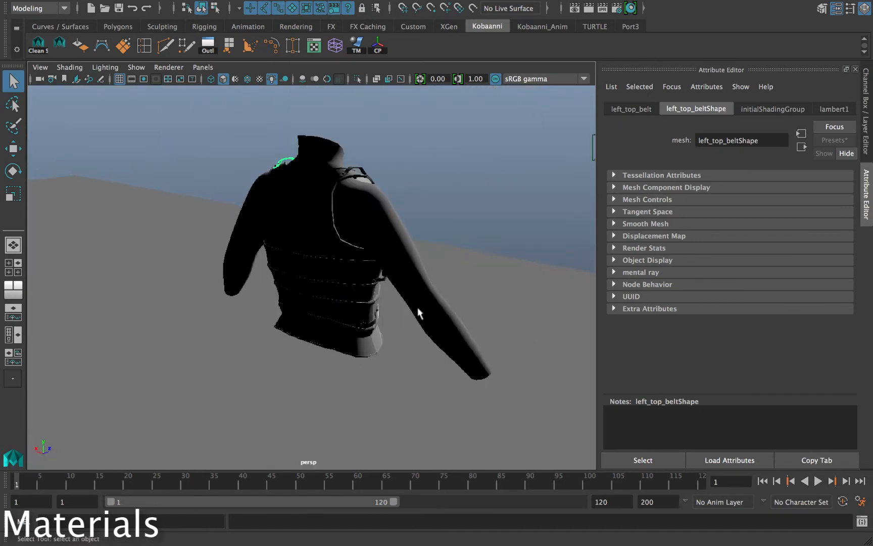
pyautogui.keyDown('alt'); pyautogui.moveTo(340, 233); pyautogui.dragTo(340, 260); pyautogui.keyUp('alt')
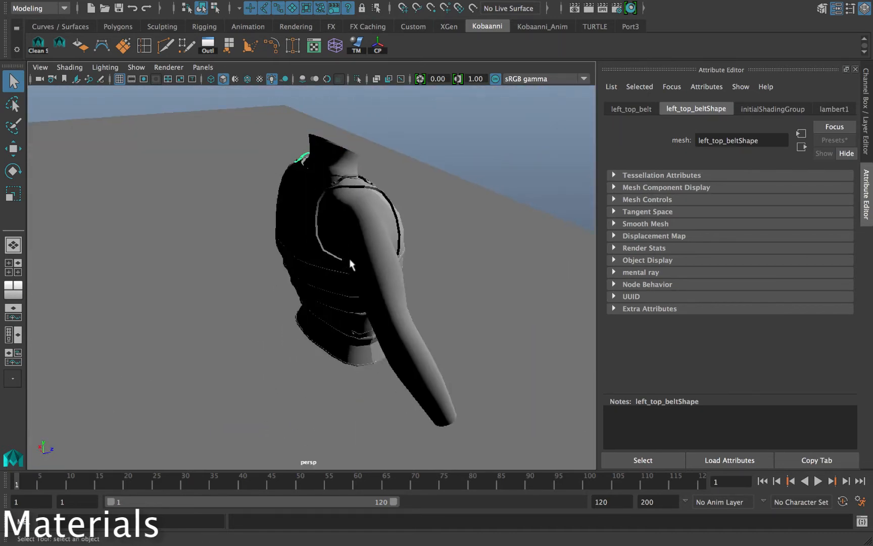
pyautogui.press('5')
pyautogui.moveTo(460, 212)
pyautogui.keyDown('alt'); pyautogui.mouseDown()
pyautogui.moveTo(353, 218)
pyautogui.moveTo(436, 210)
pyautogui.moveTo(442, 221)
pyautogui.mouseUp(); pyautogui.keyUp('alt')
pyautogui.press('7')
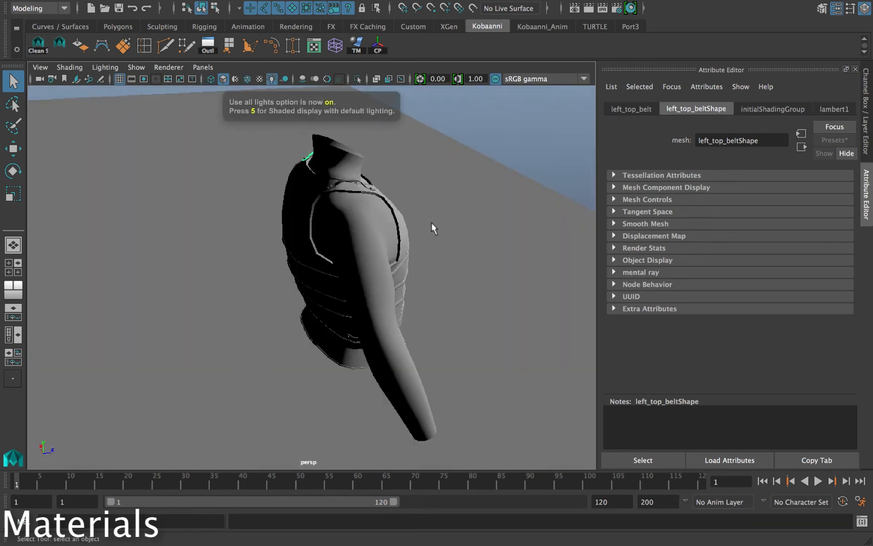
pyautogui.keyDown('alt'); pyautogui.moveTo(407, 247); pyautogui.dragTo(337, 218); pyautogui.keyUp('alt')
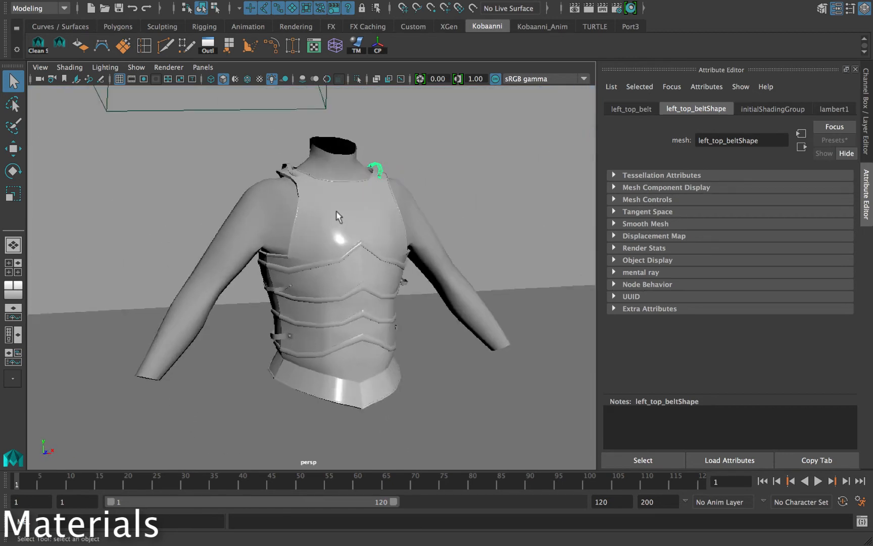
# - Select the Rivets group under Armor_group and Chest_piece in the Outliner, and assign Metal_Mat to it
pyautogui.click(208, 45)
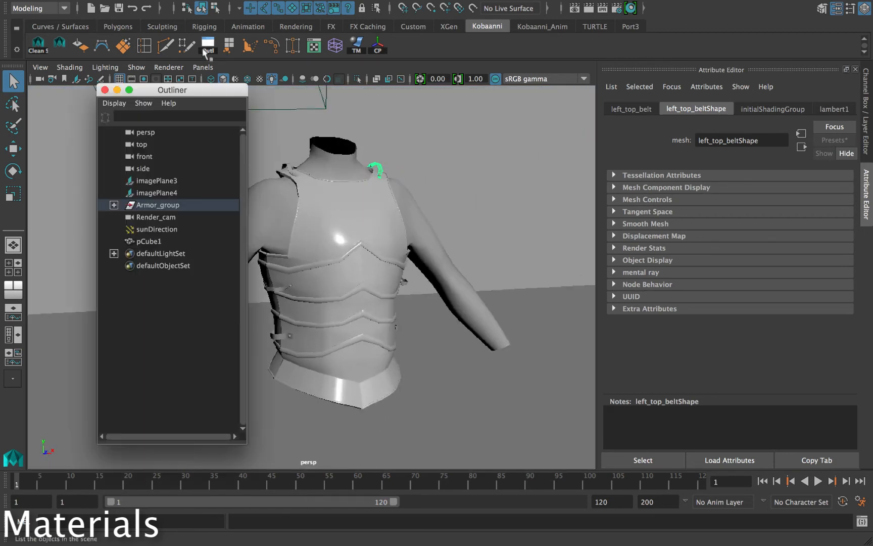
pyautogui.click(114, 205)
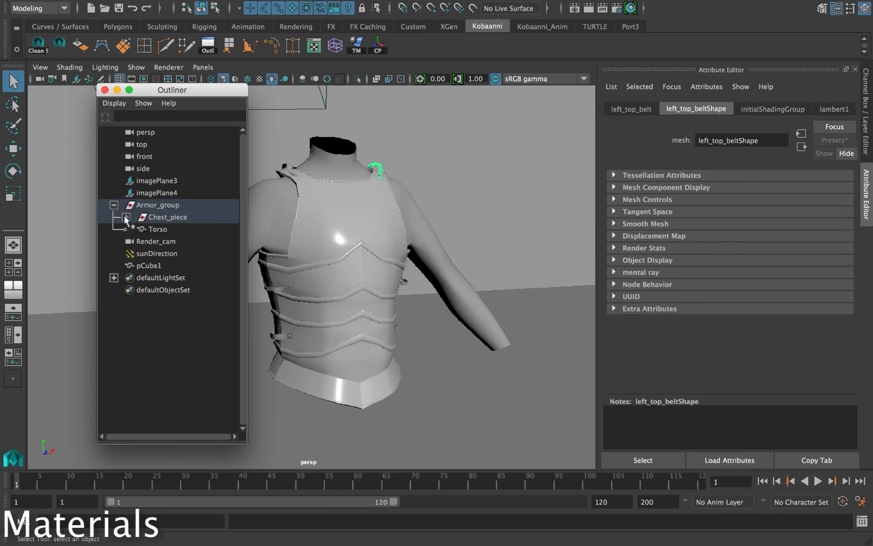
pyautogui.click(126, 216)
pyautogui.click(172, 329)
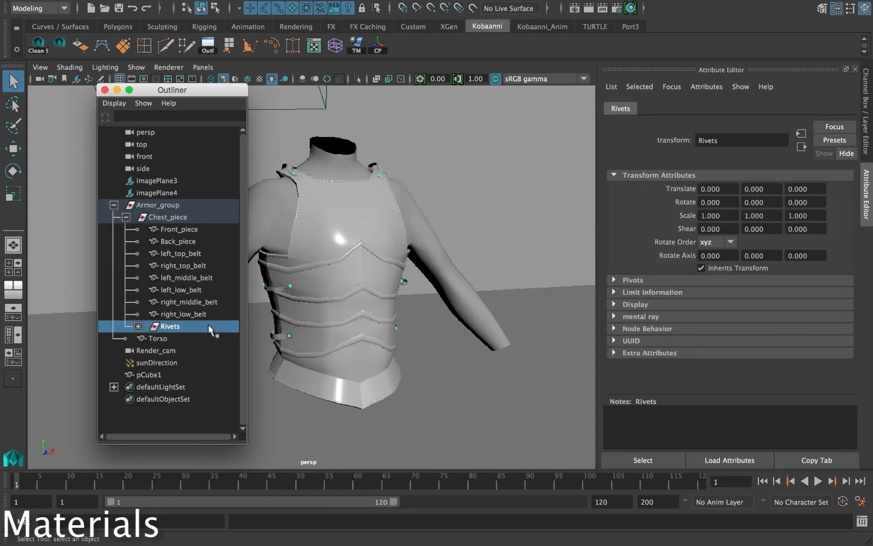
pyautogui.rightClick(290, 290)
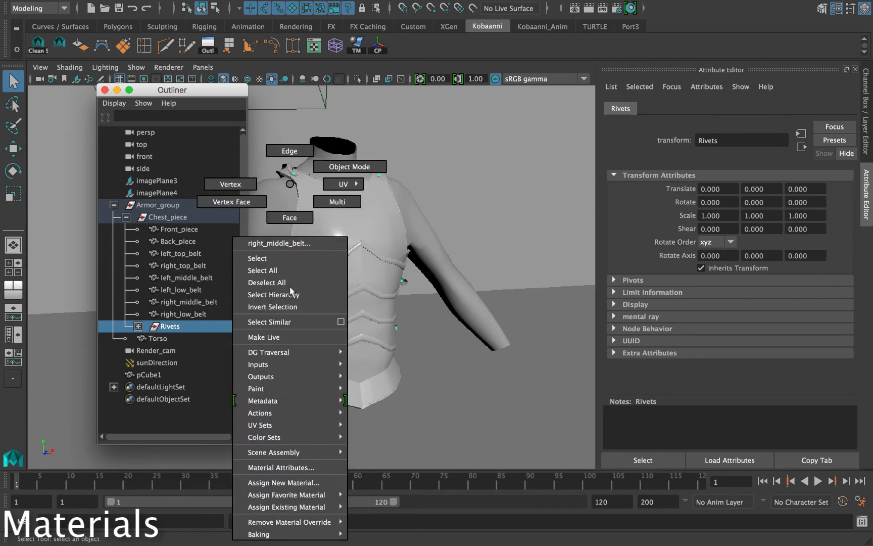
pyautogui.moveTo(303, 507)
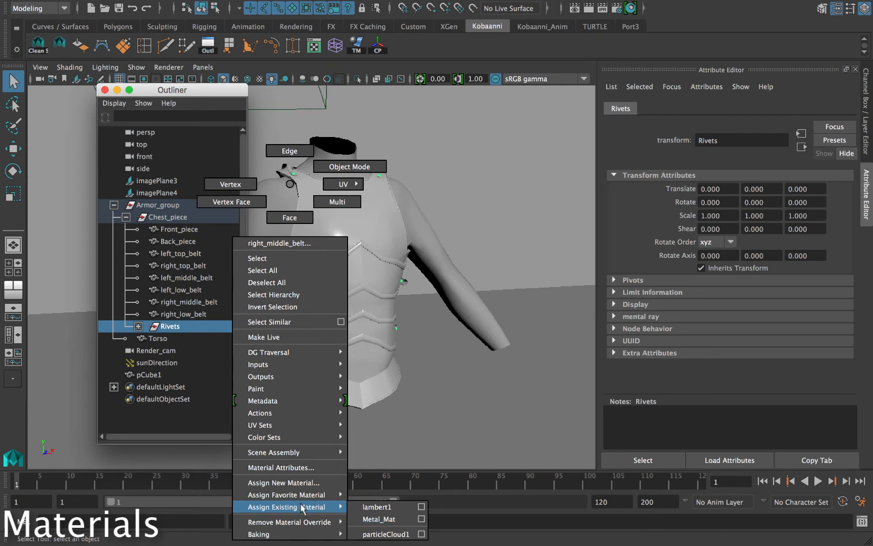
pyautogui.click(378, 519)
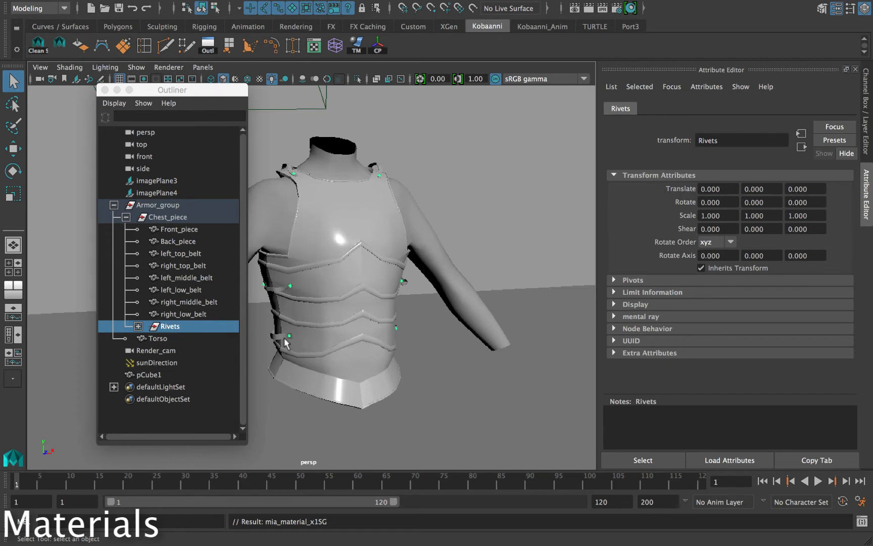
# - Close the Outliner, select the armor's front piece, and show the attributes of its Metal_Mat material
pyautogui.click(104, 90)
pyautogui.scroll(-5, 352, 251)
pyautogui.keyDown('alt'); pyautogui.moveTo(291, 262); pyautogui.dragTo(408, 208); pyautogui.keyUp('alt')
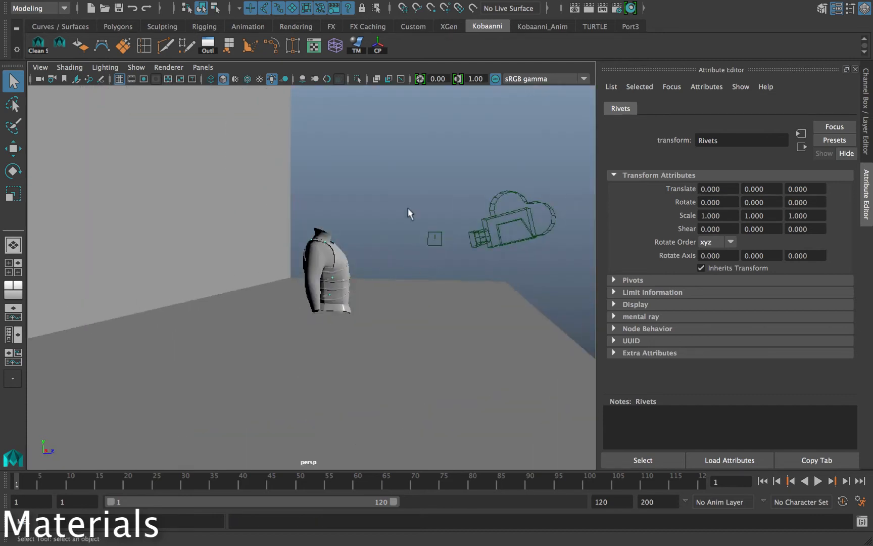
pyautogui.click(389, 173)
pyautogui.keyDown('alt'); pyautogui.moveTo(389, 173); pyautogui.dragTo(327, 273); pyautogui.keyUp('alt')
pyautogui.click(328, 273)
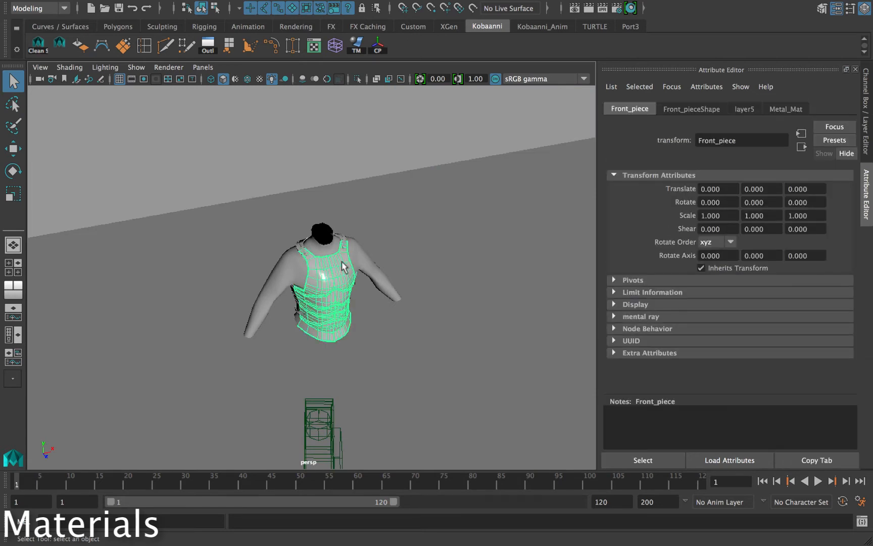
pyautogui.click(792, 108)
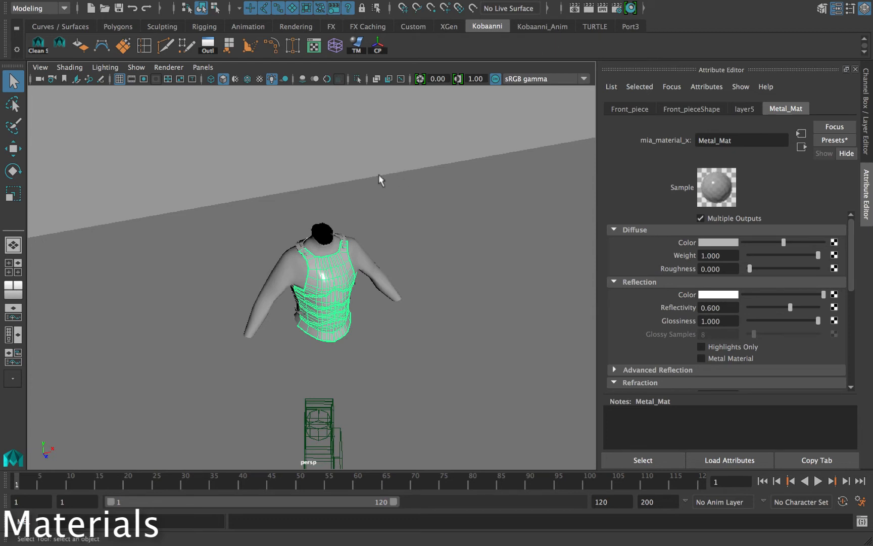
# - Render the scene through Render_cam with mental ray in the Render View, then put the render window away
pyautogui.click(574, 9)
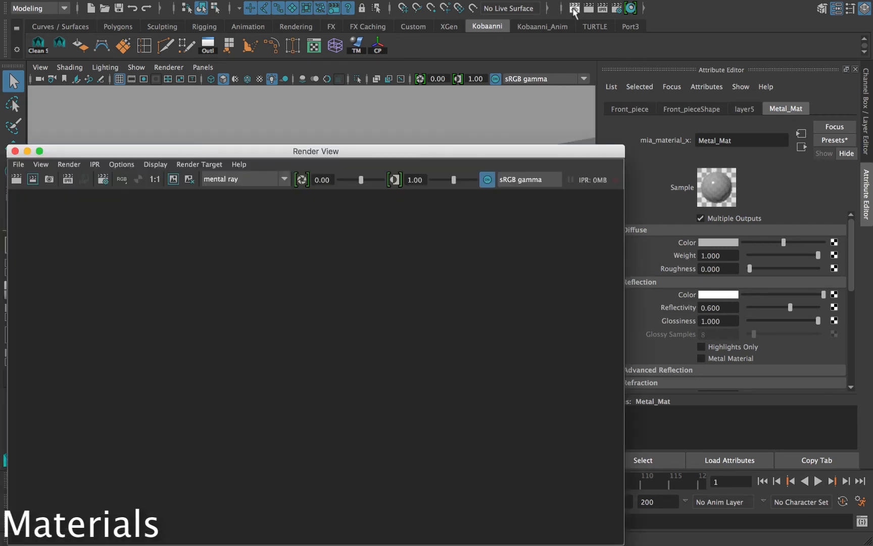
pyautogui.moveTo(311, 149); pyautogui.dragTo(380, 89)
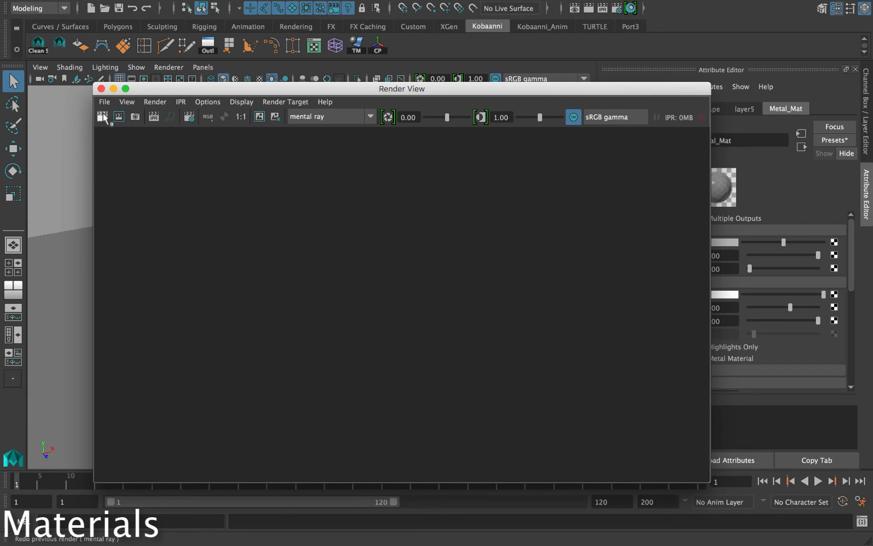
pyautogui.rightClick(103, 117)
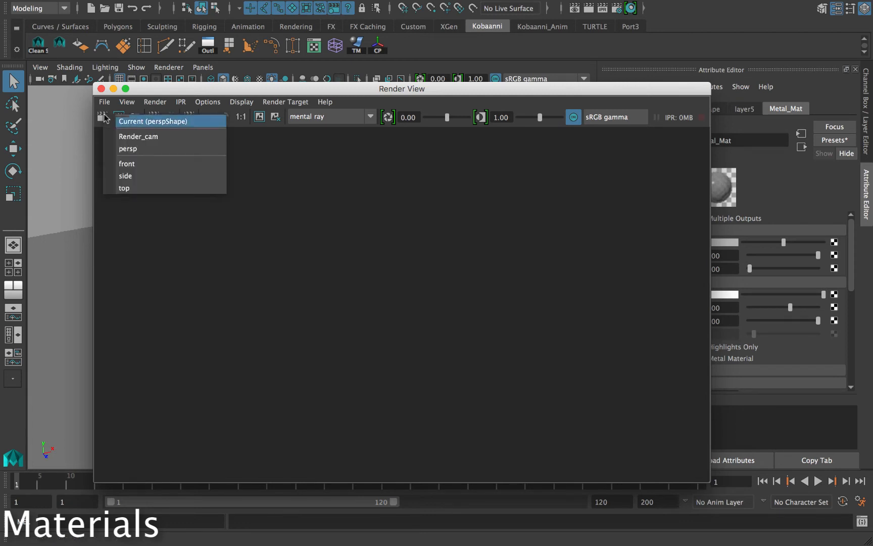
pyautogui.click(128, 137)
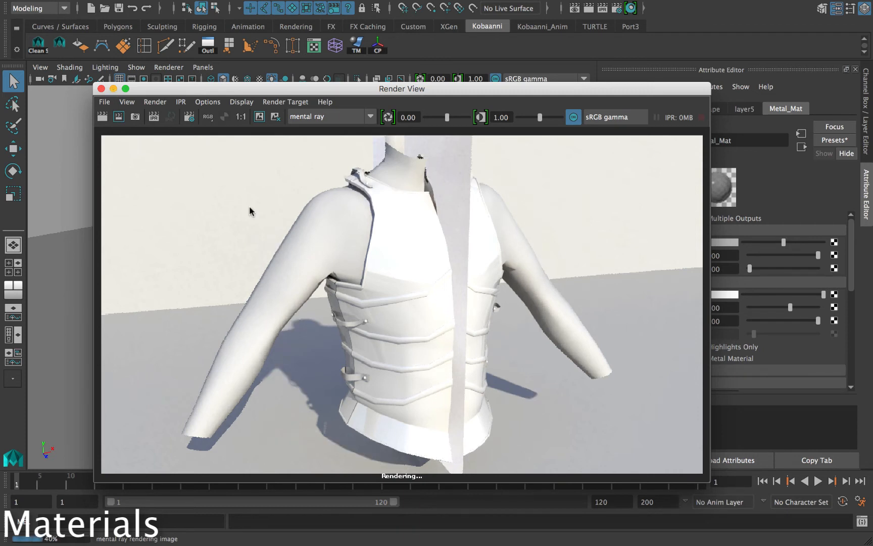
pyautogui.moveTo(251, 209); pyautogui.dragTo(142, 128)
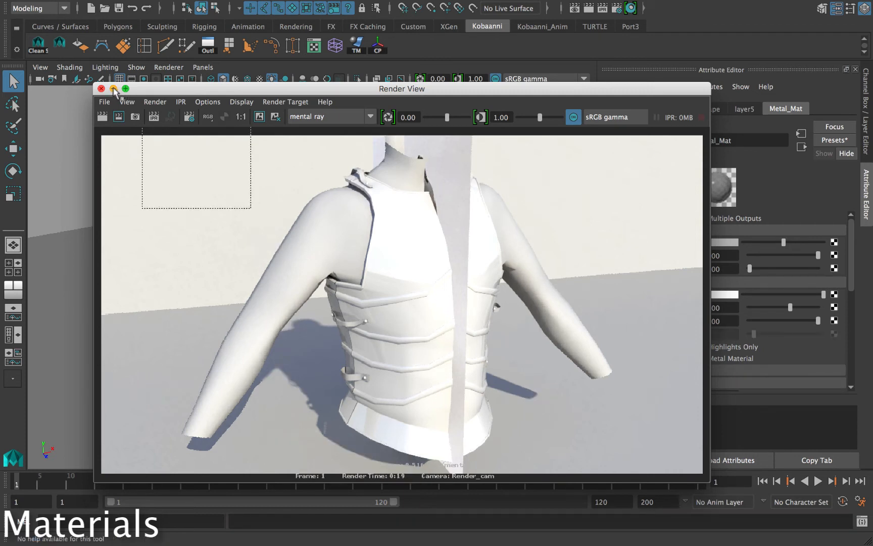
pyautogui.moveTo(114, 90); pyautogui.dragTo(115, 91)
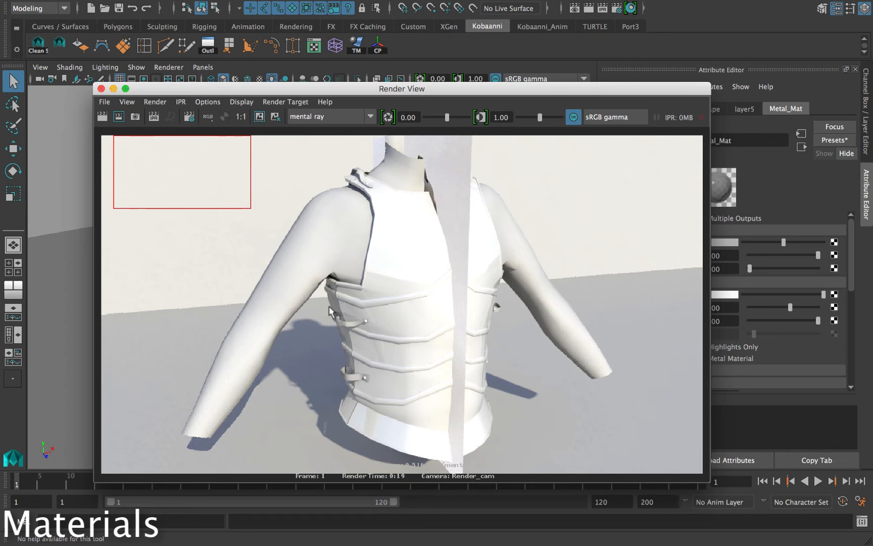
pyautogui.moveTo(182, 93); pyautogui.dragTo(206, 102)
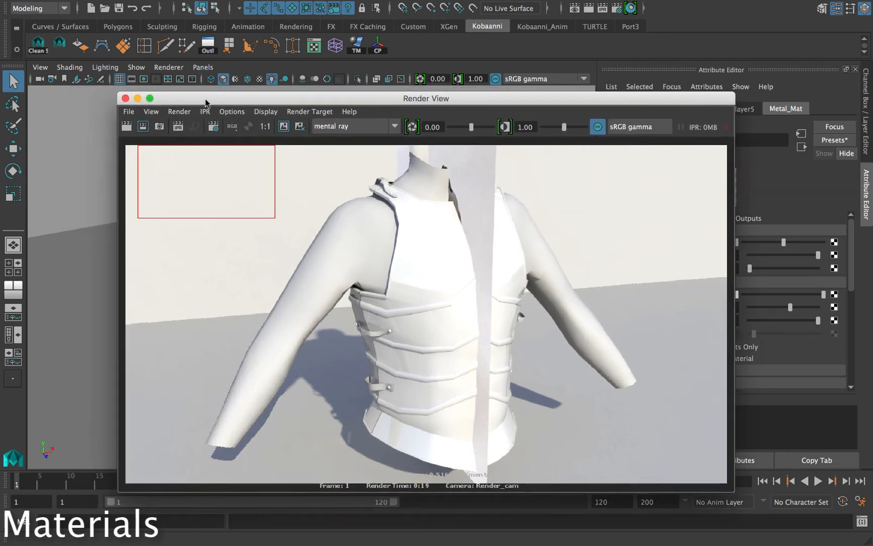
pyautogui.click(138, 99)
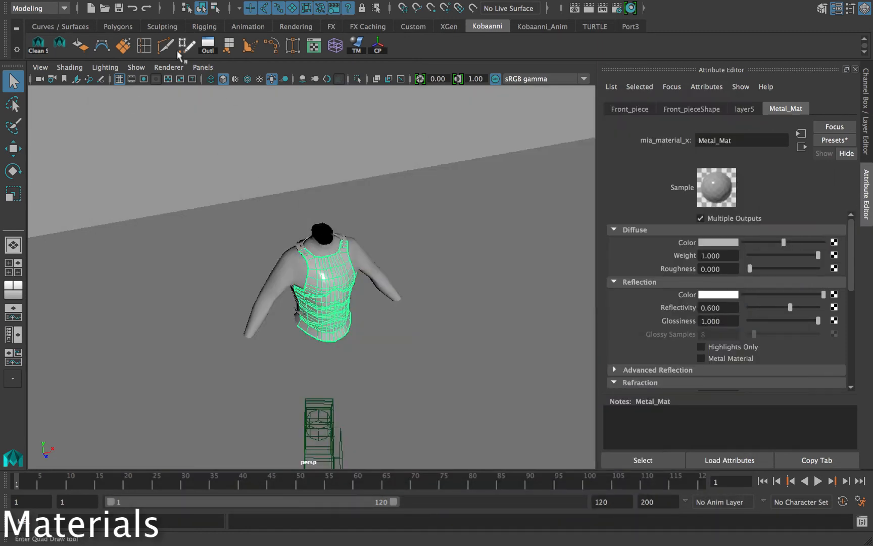
# - Show image planes in the perspective view and move the chest side reference image out of the armor
pyautogui.click(137, 67)
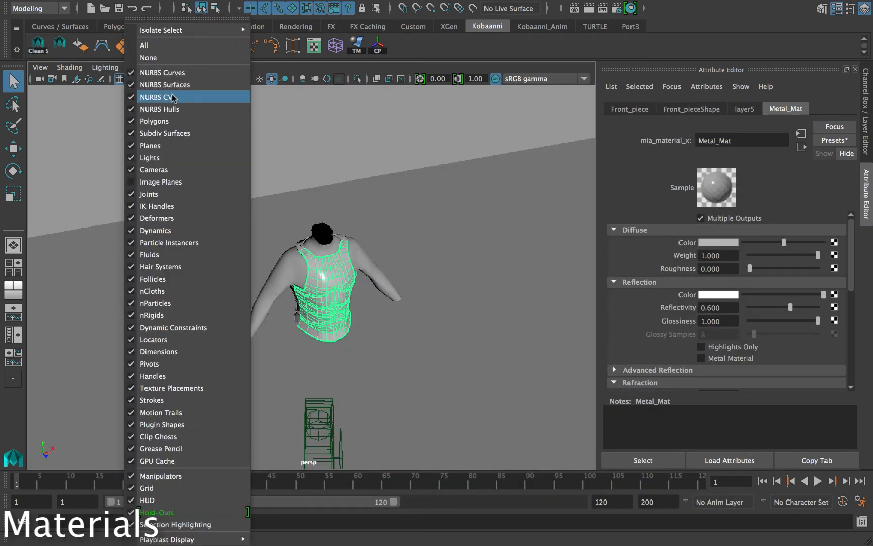
pyautogui.click(164, 170)
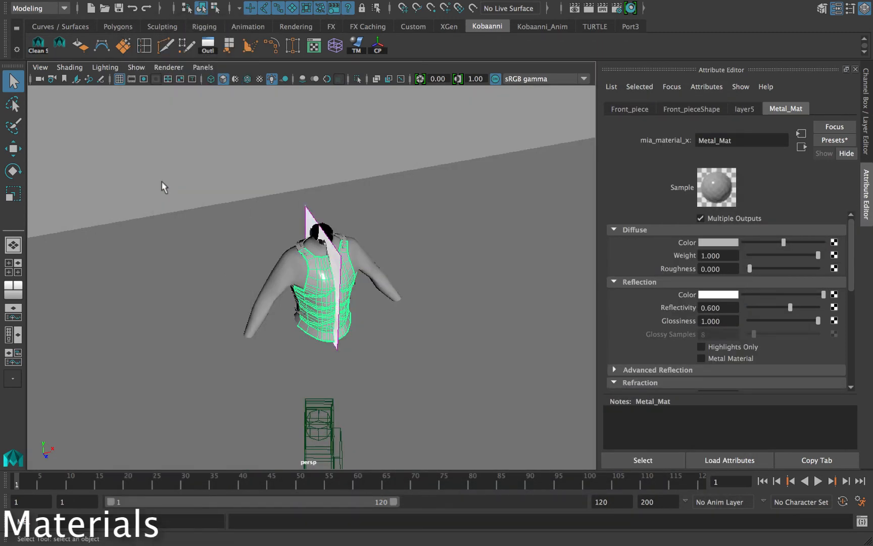
pyautogui.click(333, 258)
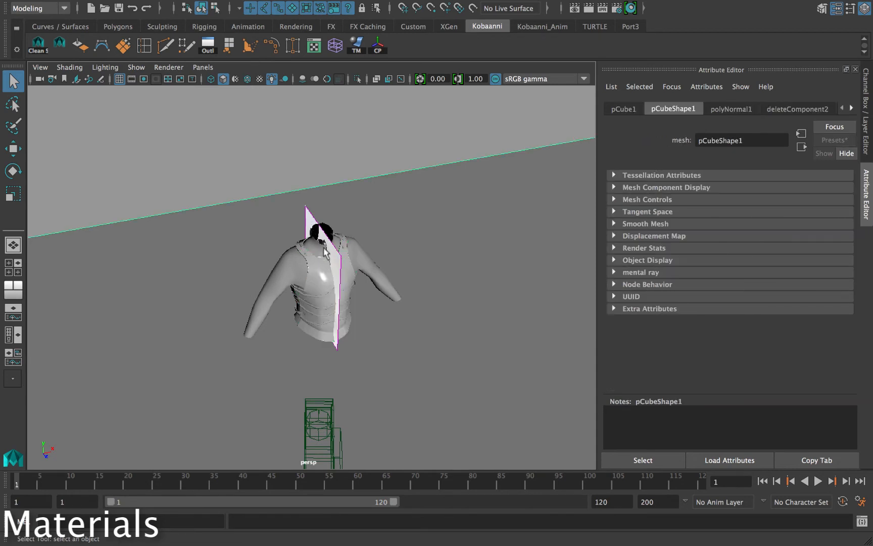
pyautogui.keyDown('alt'); pyautogui.moveTo(326, 252); pyautogui.dragTo(407, 222); pyautogui.keyUp('alt')
pyautogui.click(350, 242)
pyautogui.click(375, 232)
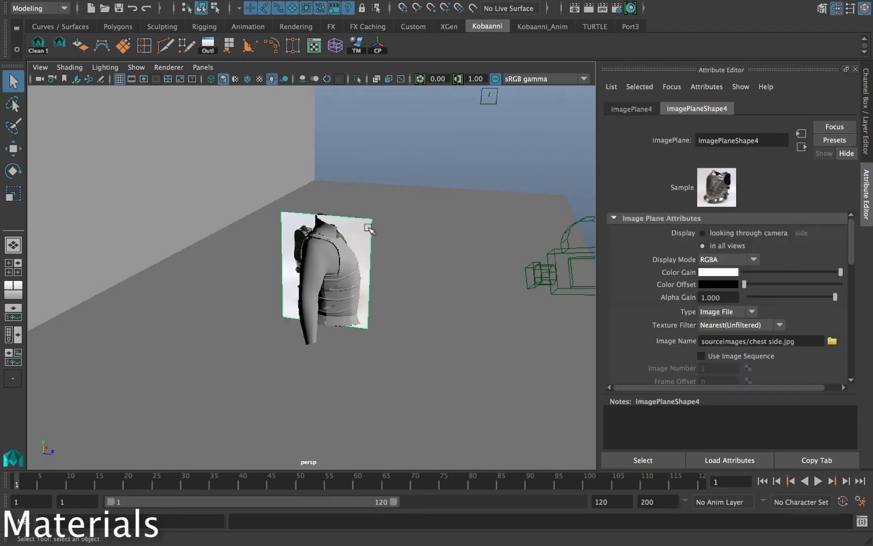
pyautogui.press('w')
pyautogui.moveTo(340, 256); pyautogui.dragTo(395, 179)
pyautogui.click(477, 130)
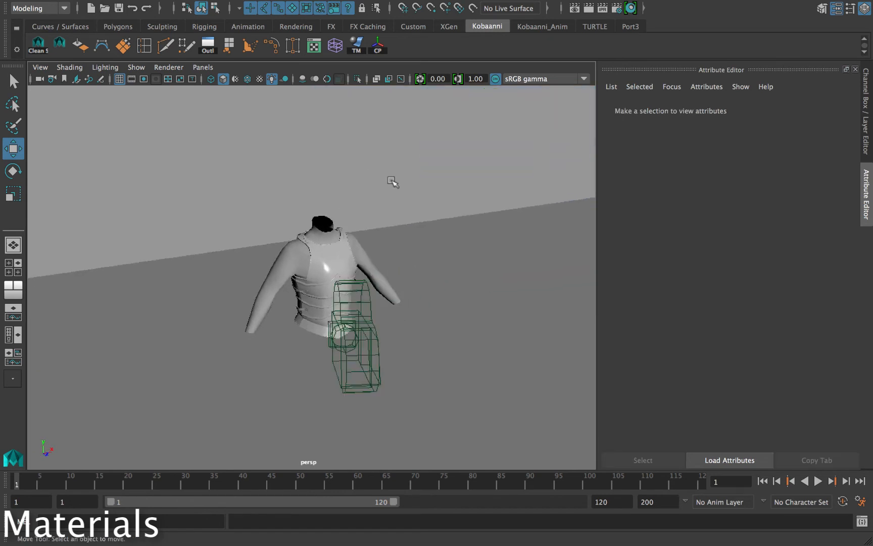
pyautogui.moveTo(111, 4)
pyautogui.click(73, 6)
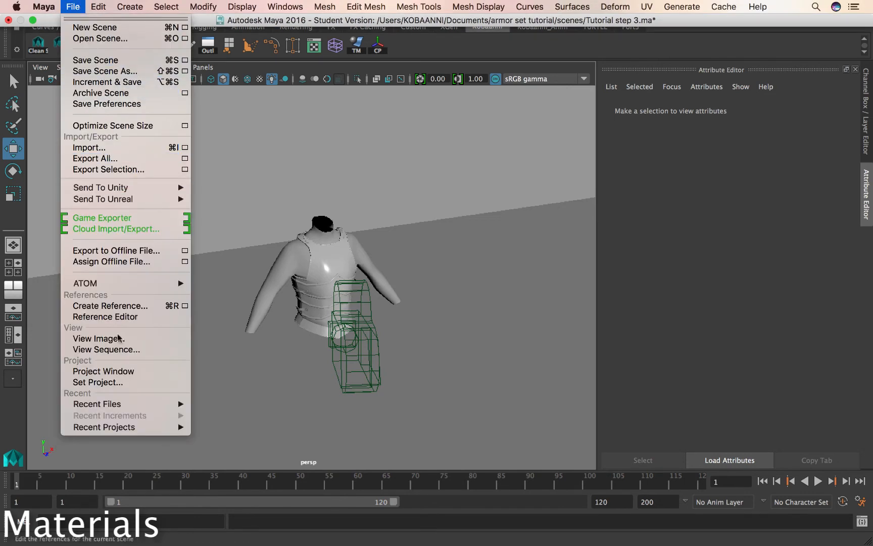
pyautogui.click(104, 63)
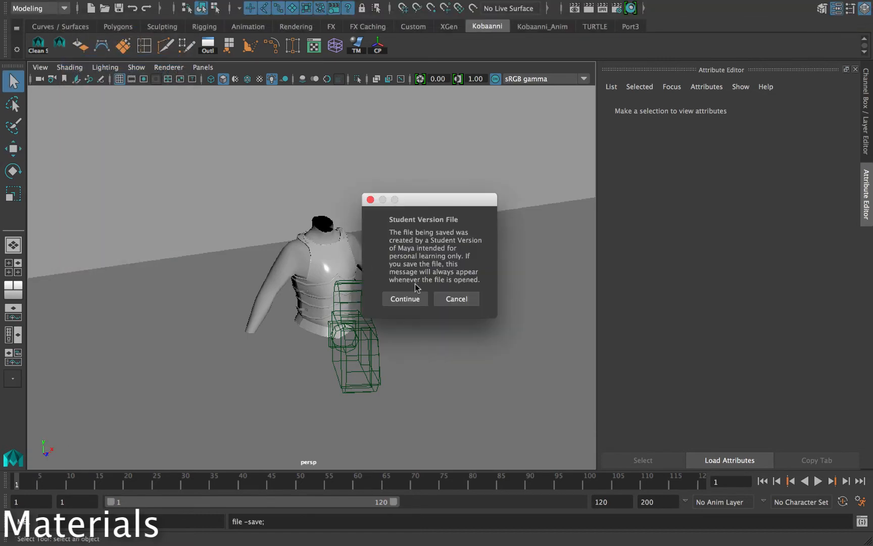
pyautogui.click(441, 300)
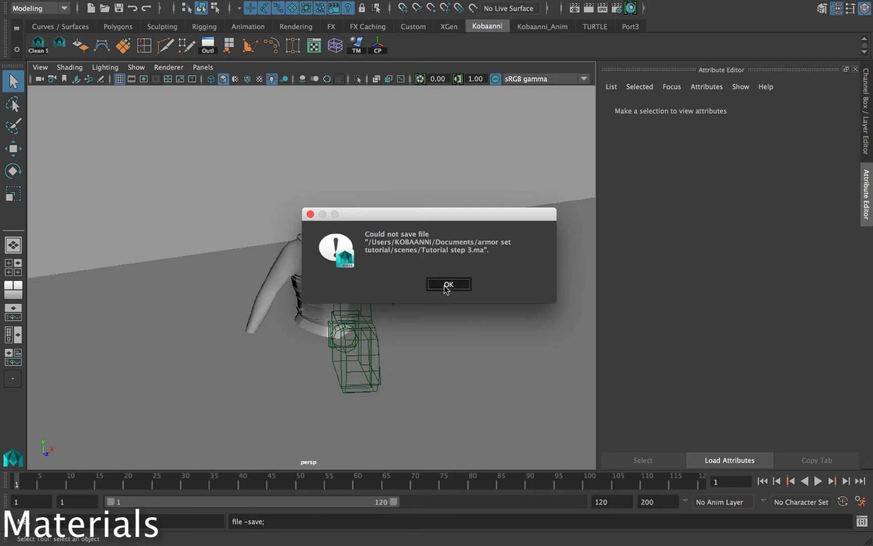
pyautogui.click(447, 287)
# - Save the scene under the new file name "New render" in the project's scenes folder, accepting the student version notice
pyautogui.click(72, 7)
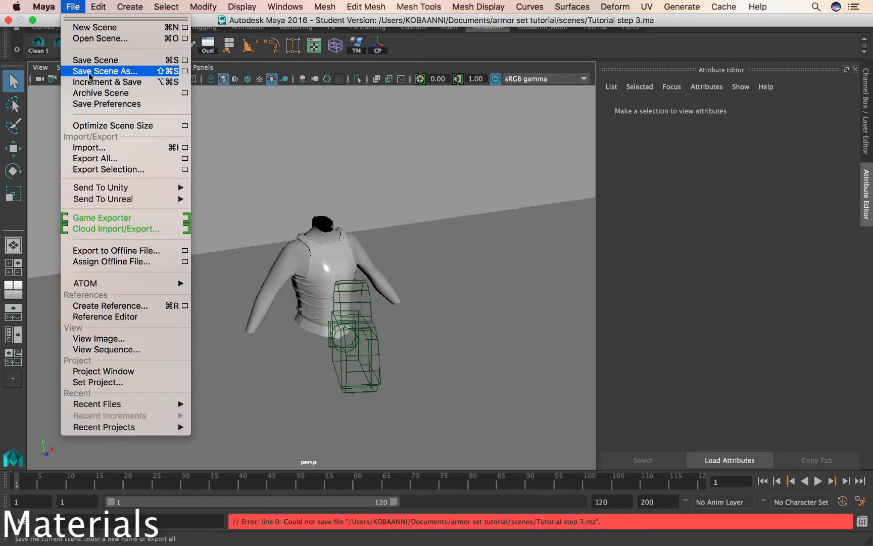
pyautogui.click(86, 68)
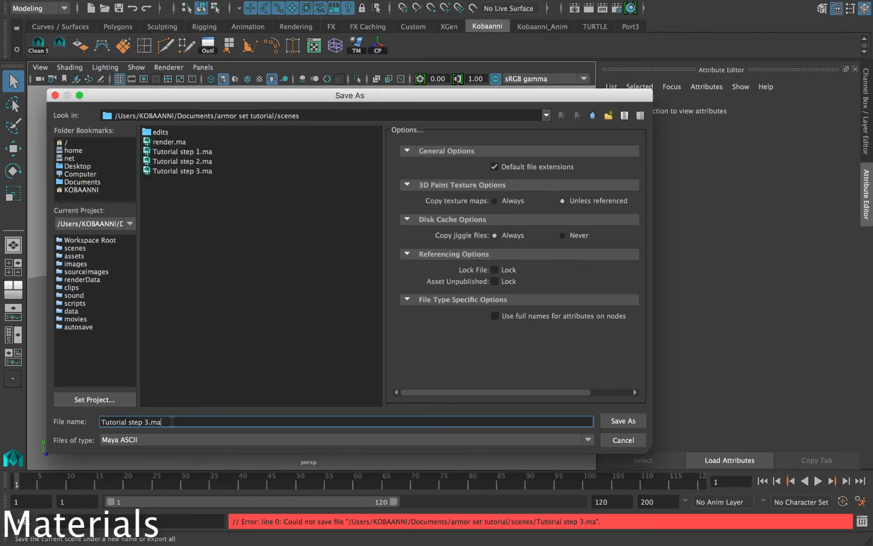
pyautogui.tripleClick(171, 421)
pyautogui.write('New render')
pyautogui.press('Return')
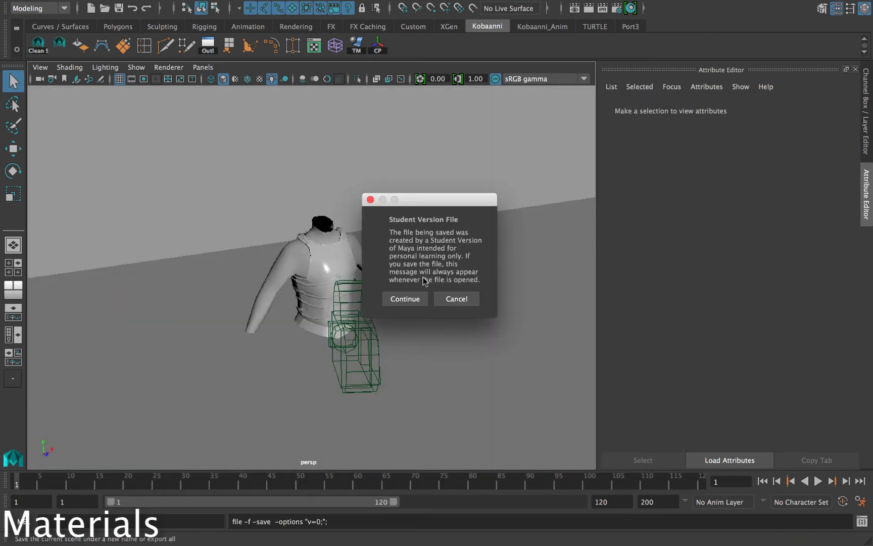
pyautogui.click(408, 299)
# - Re-render only a region around the armor's torso and compare the render with color management on and off, leaving it off
pyautogui.keyDown('alt'); pyautogui.moveTo(380, 255); pyautogui.dragTo(464, 126); pyautogui.keyUp('alt')
pyautogui.click(579, 6)
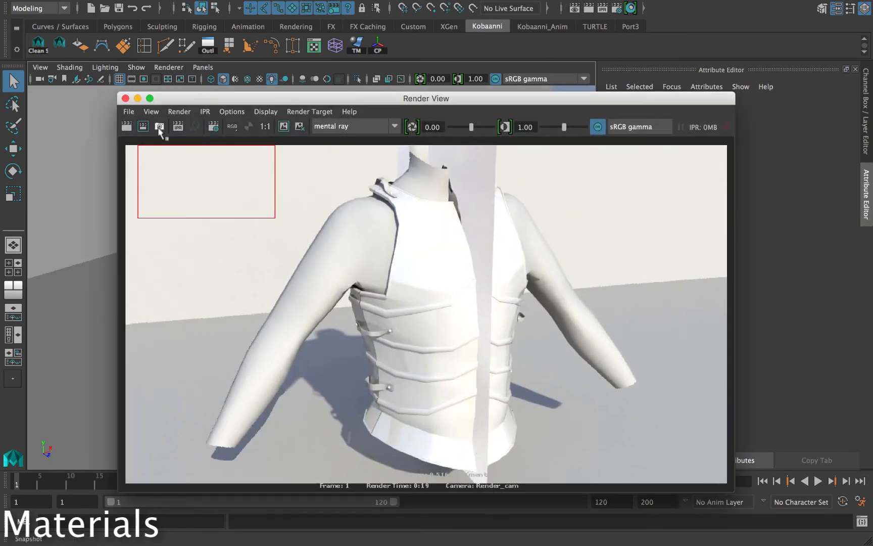
pyautogui.moveTo(339, 162); pyautogui.dragTo(545, 470)
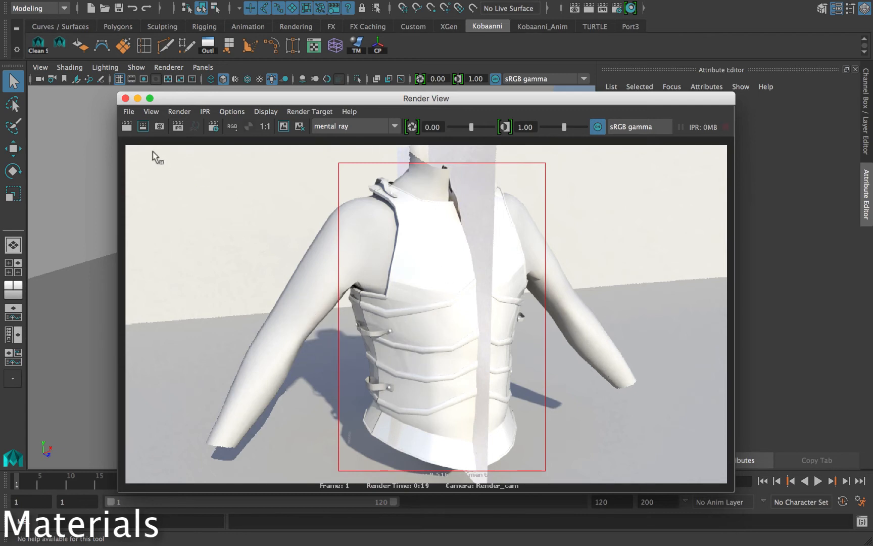
pyautogui.click(143, 127)
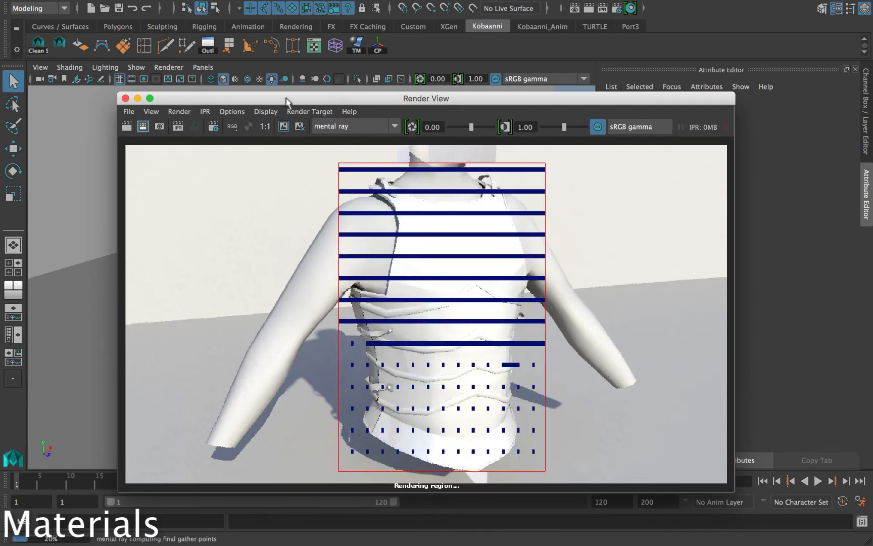
pyautogui.moveTo(286, 101); pyautogui.dragTo(181, 87)
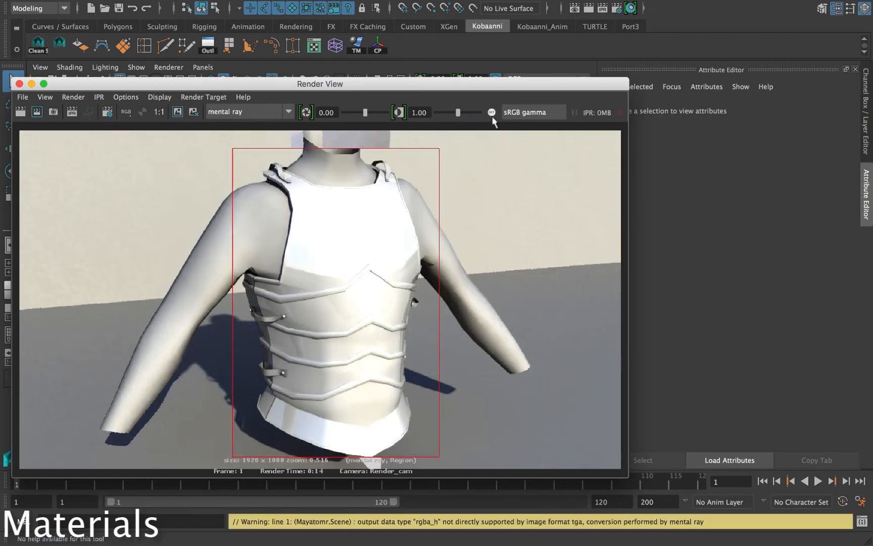
pyautogui.click(493, 114)
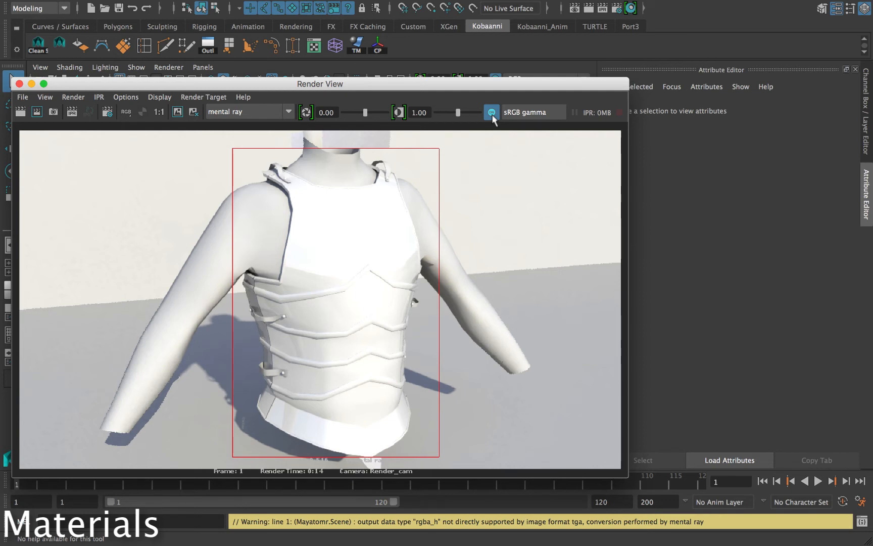
pyautogui.click(492, 113)
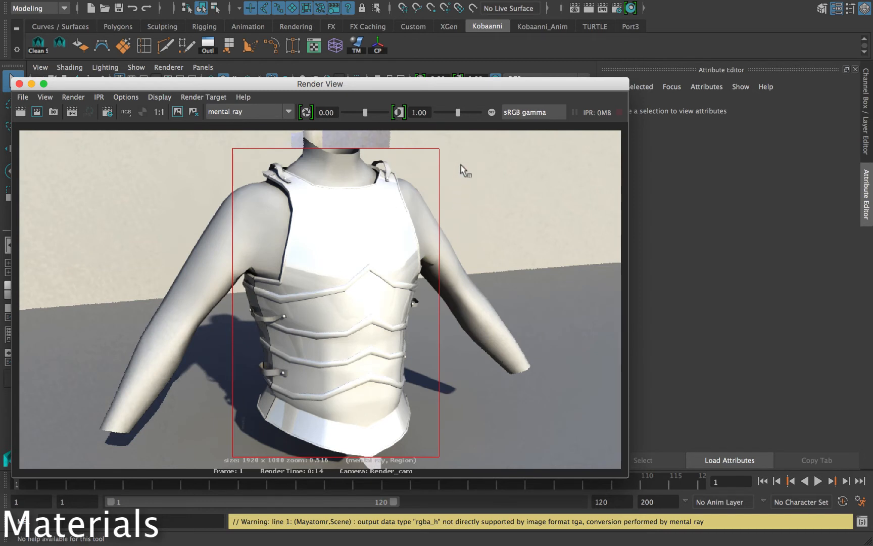
# - Start an IPR render of the upper chest region and show the front piece's Metal_Mat attributes
pyautogui.click(72, 112)
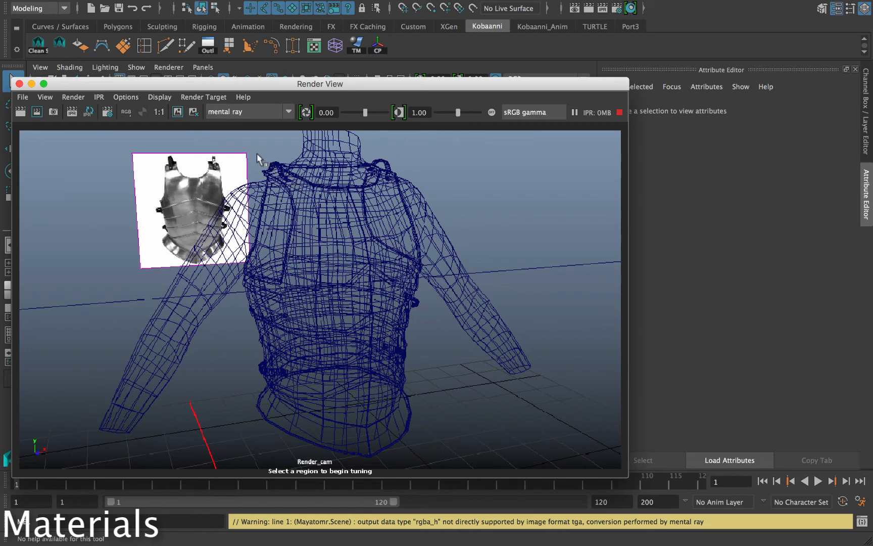
pyautogui.moveTo(248, 139); pyautogui.dragTo(384, 330)
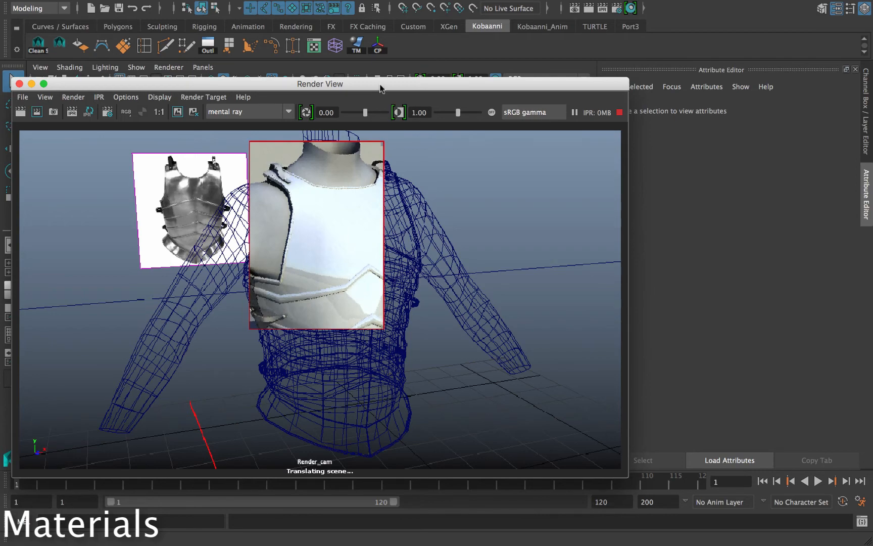
pyautogui.moveTo(380, 84)
pyautogui.mouseDown()
pyautogui.moveTo(329, 93)
pyautogui.moveTo(349, 180)
pyautogui.moveTo(322, 293)
pyautogui.moveTo(277, 61)
pyautogui.mouseUp()
pyautogui.click(329, 260)
pyautogui.click(784, 110)
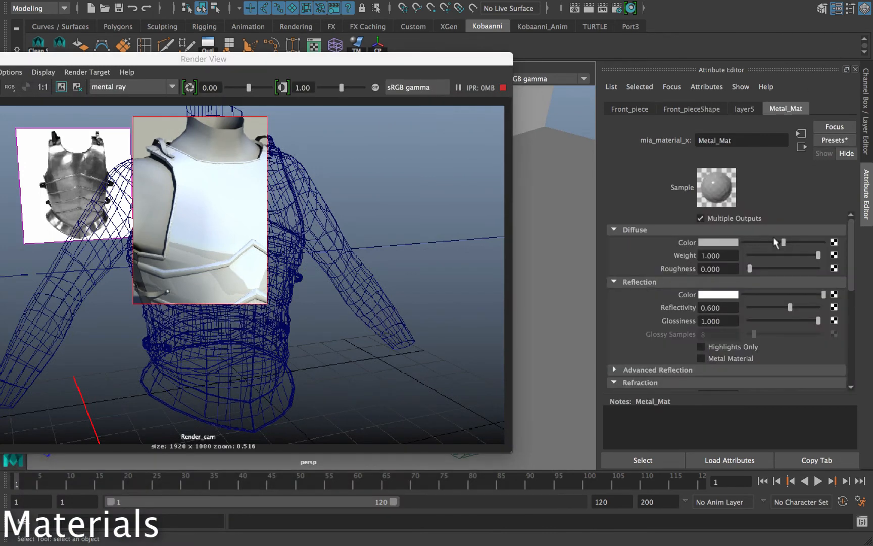
# - Try a white diffuse color on Metal_Mat, then bring it back to a light grey
pyautogui.moveTo(783, 243); pyautogui.dragTo(823, 243)
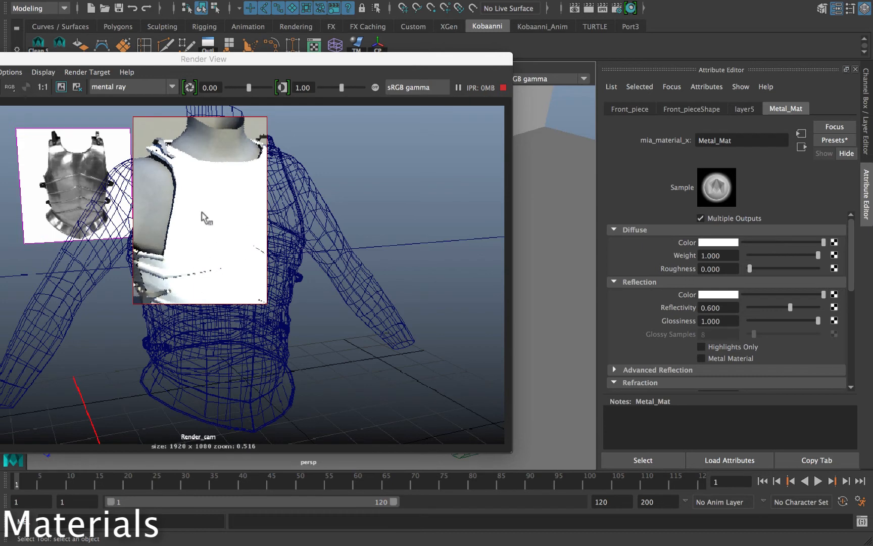
pyautogui.moveTo(823, 243); pyautogui.dragTo(778, 242)
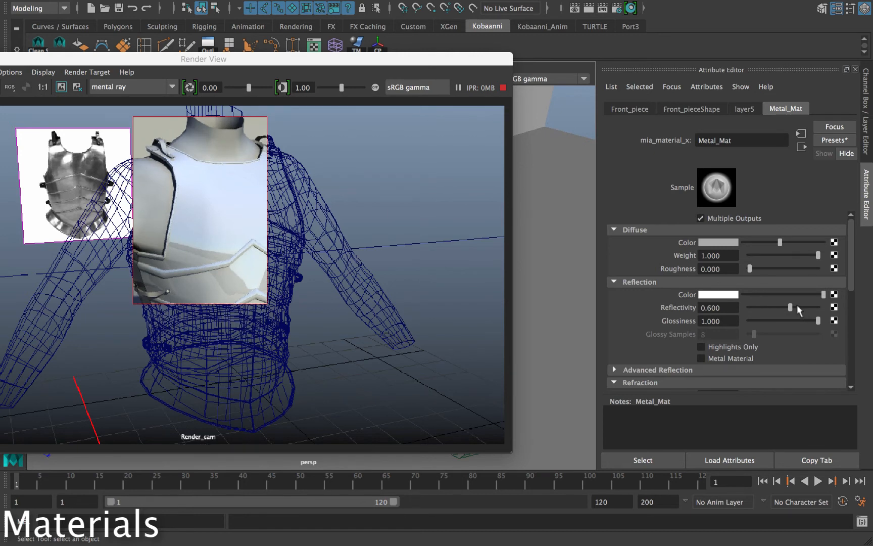
# - Test several reflectivity values on Metal_Mat from 0.000 upward, settling on 1.000, and lower its glossiness to 0.717
pyautogui.moveTo(797, 305); pyautogui.dragTo(747, 305)
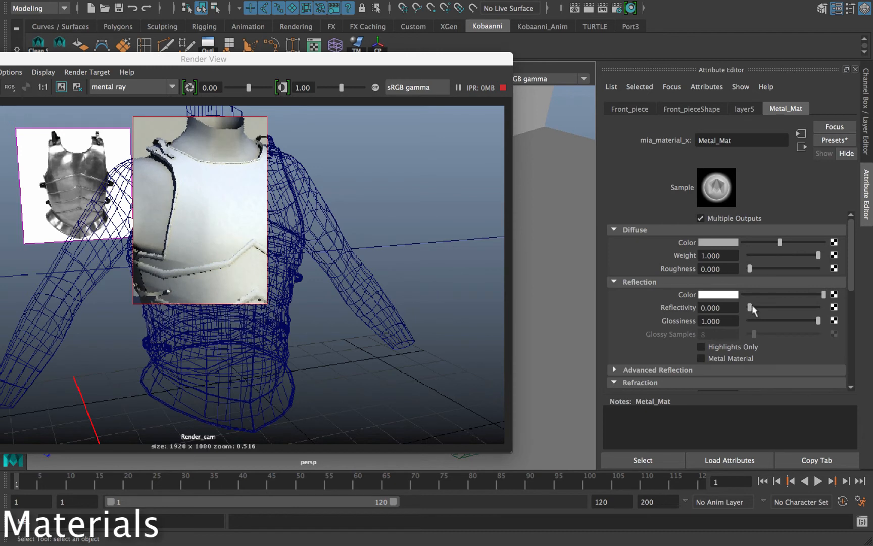
pyautogui.moveTo(752, 305); pyautogui.dragTo(770, 311)
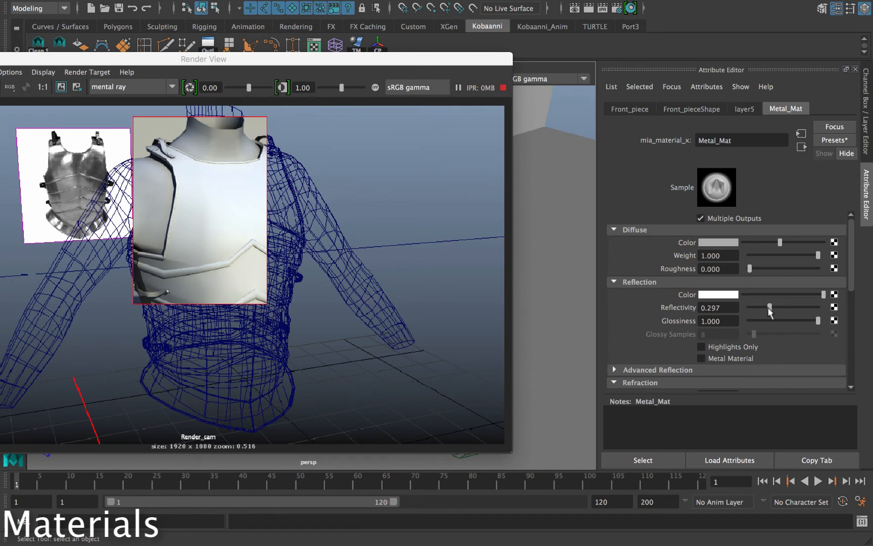
pyautogui.moveTo(769, 311); pyautogui.dragTo(776, 313)
pyautogui.moveTo(776, 312); pyautogui.dragTo(783, 312)
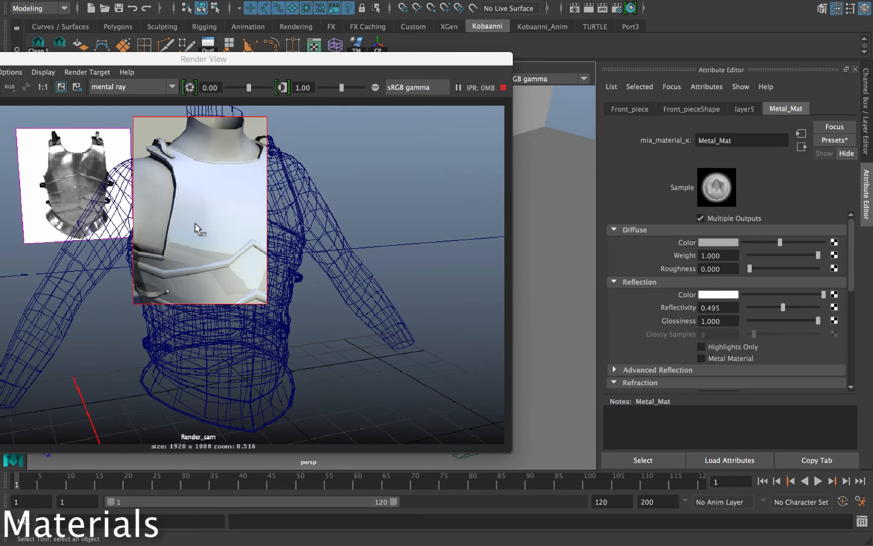
pyautogui.moveTo(783, 307); pyautogui.dragTo(843, 316)
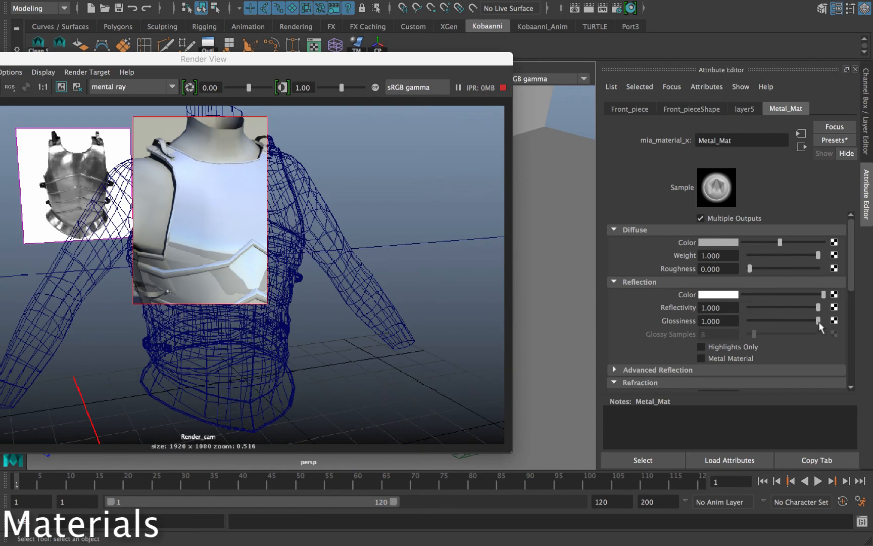
pyautogui.moveTo(818, 321); pyautogui.dragTo(795, 325)
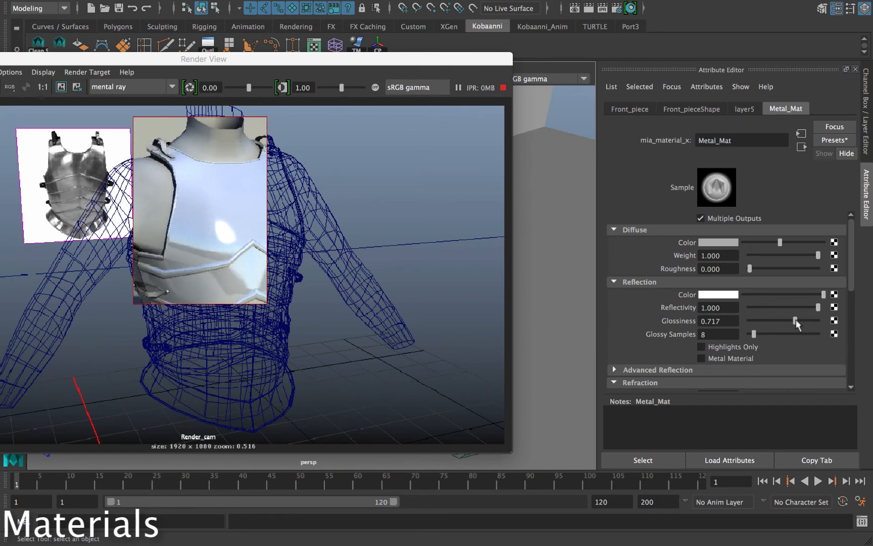
# - Test different reflectivity and glossiness values on Metal_Mat, settling on reflectivity 0.640 and glossiness 0.709
pyautogui.moveTo(796, 324); pyautogui.dragTo(786, 325)
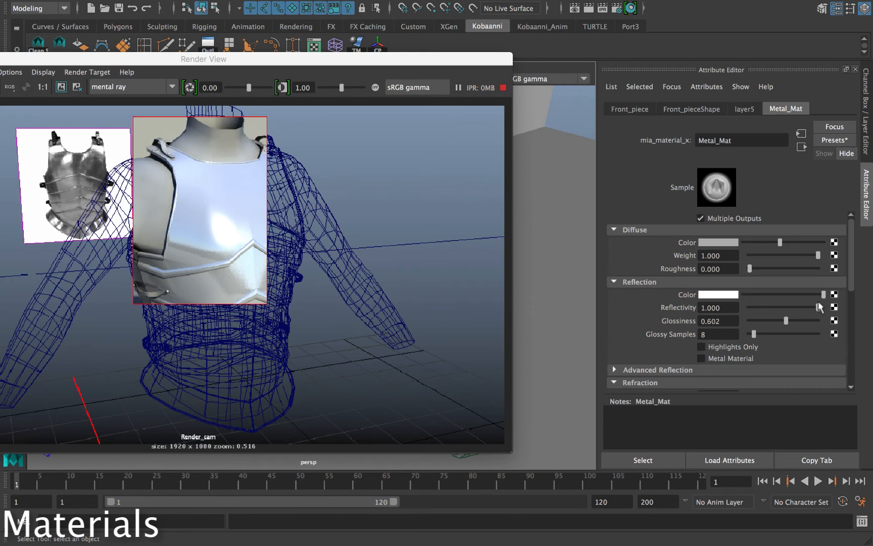
pyautogui.moveTo(819, 309); pyautogui.dragTo(785, 324)
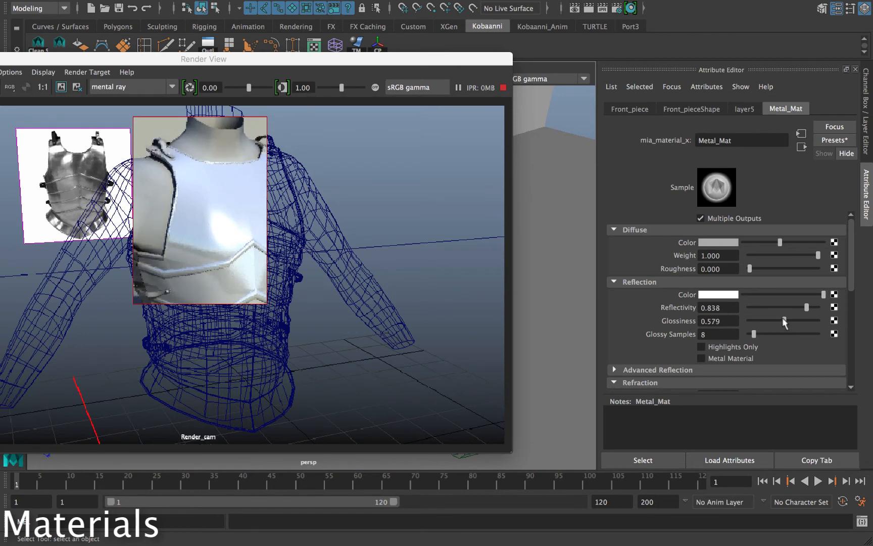
pyautogui.moveTo(785, 322); pyautogui.dragTo(829, 321)
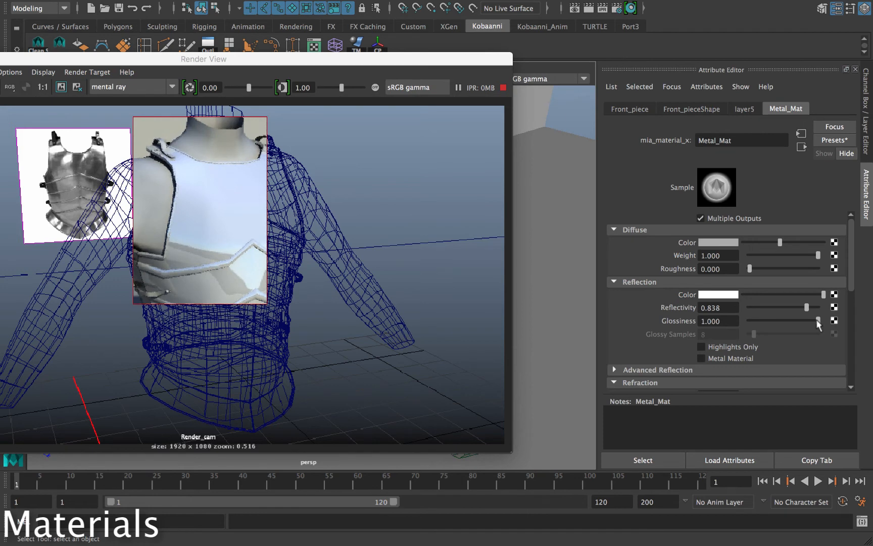
pyautogui.moveTo(818, 323); pyautogui.dragTo(793, 326)
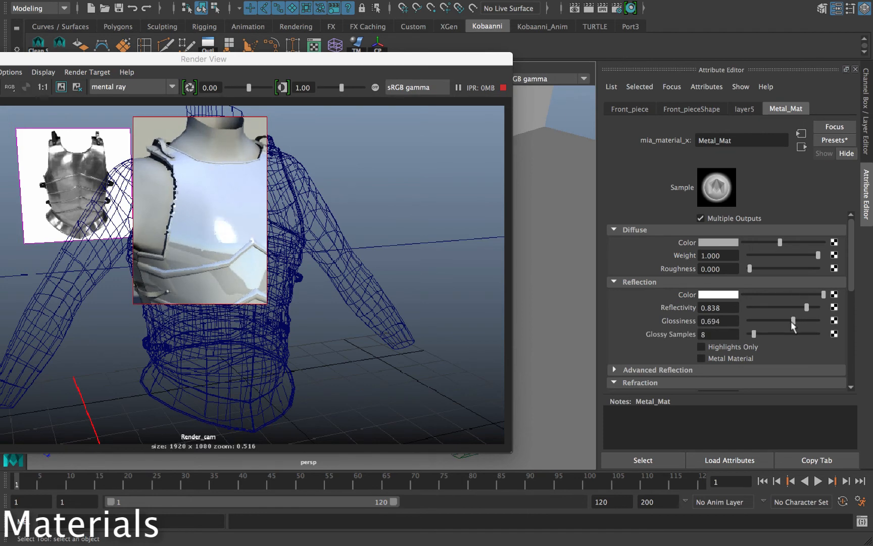
pyautogui.moveTo(792, 321); pyautogui.dragTo(794, 311)
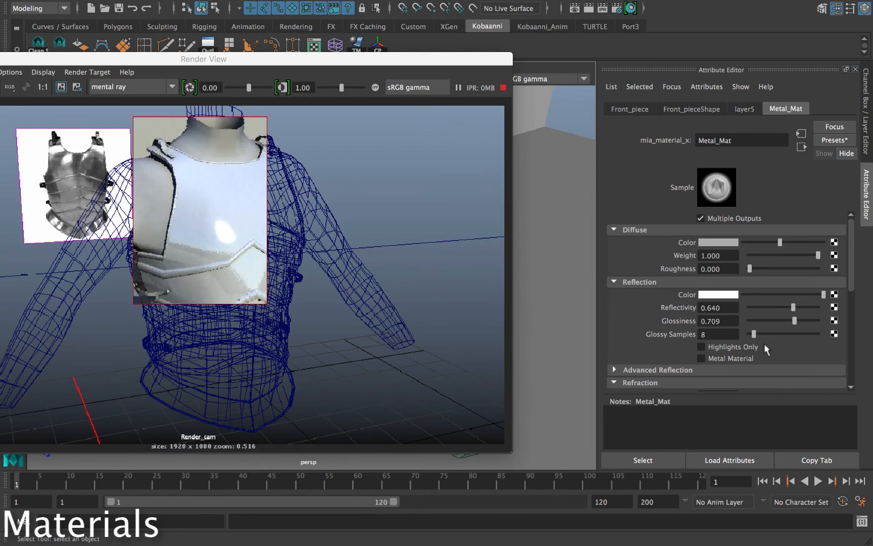
# - Set Metal_Mat's diffuse color to a gold tone (H 44.690, S 0.448, V 0.425) and enable its Metal Material option
pyautogui.click(711, 242)
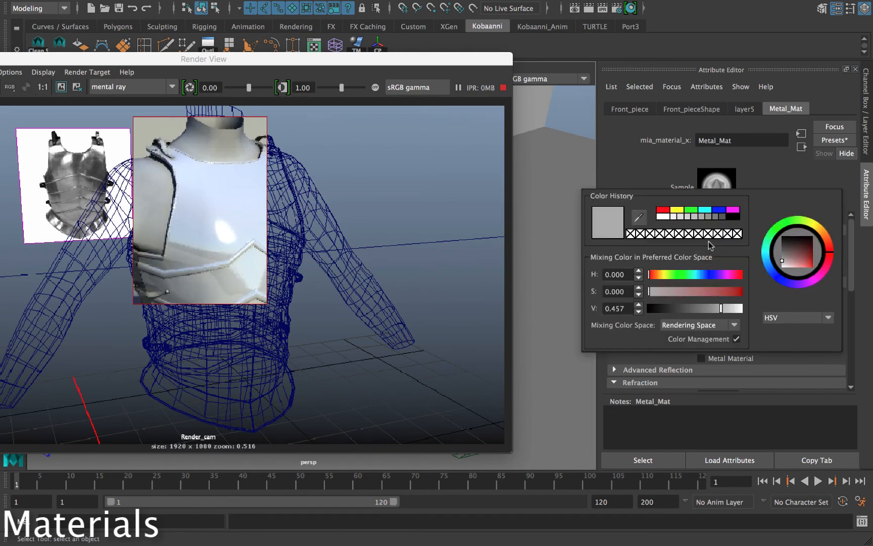
pyautogui.moveTo(651, 275)
pyautogui.mouseDown()
pyautogui.moveTo(666, 293)
pyautogui.moveTo(716, 310)
pyautogui.moveTo(685, 293)
pyautogui.mouseUp()
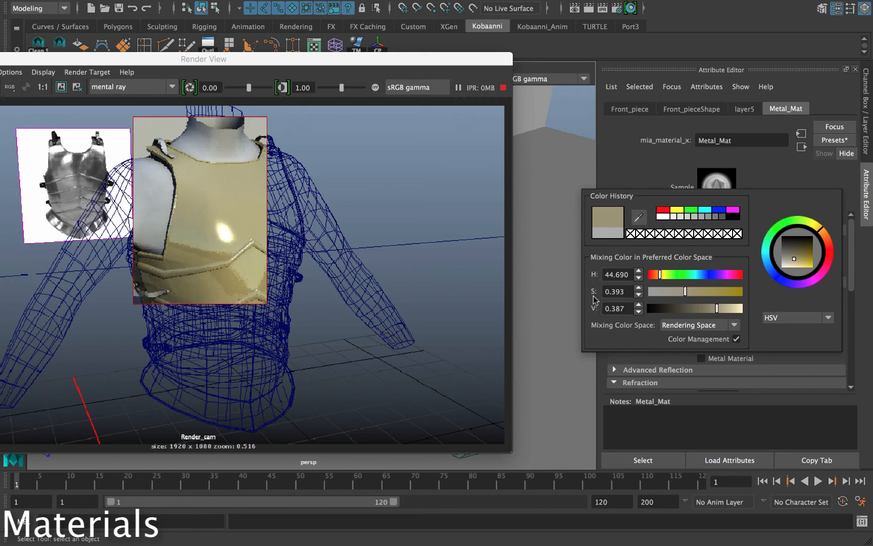
pyautogui.moveTo(686, 292); pyautogui.dragTo(688, 293)
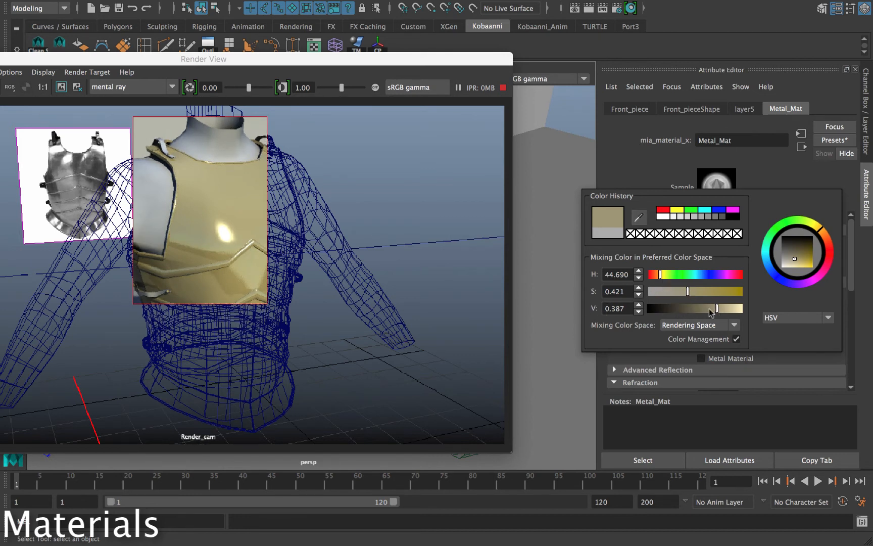
pyautogui.moveTo(717, 310); pyautogui.dragTo(720, 310)
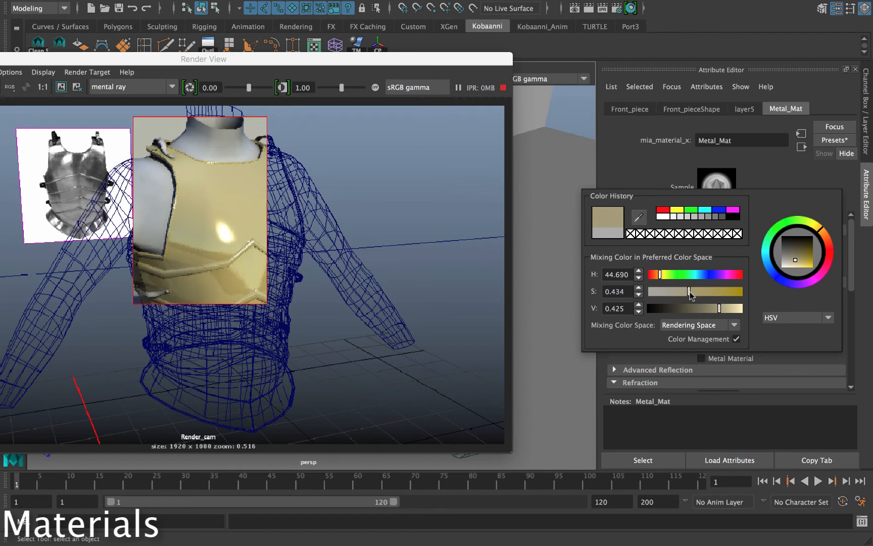
pyautogui.moveTo(688, 291); pyautogui.dragTo(691, 292)
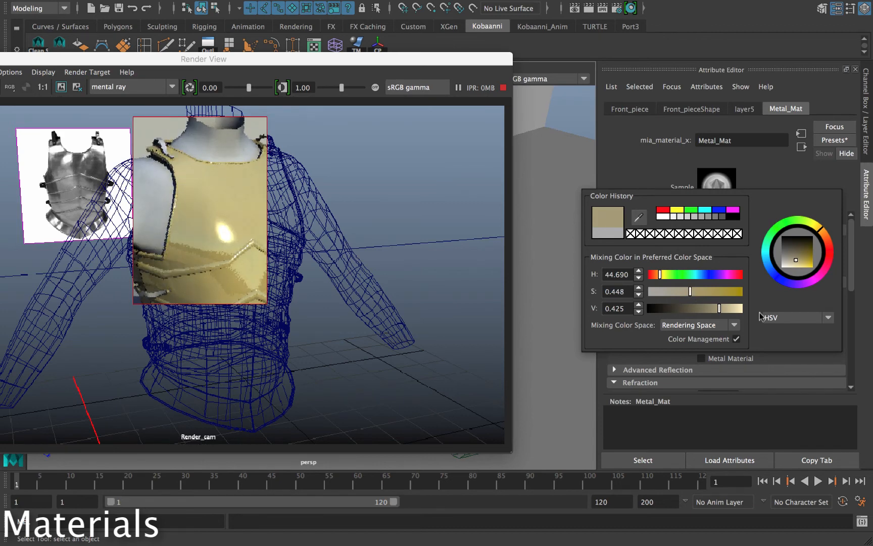
pyautogui.scroll(-3, 744, 341)
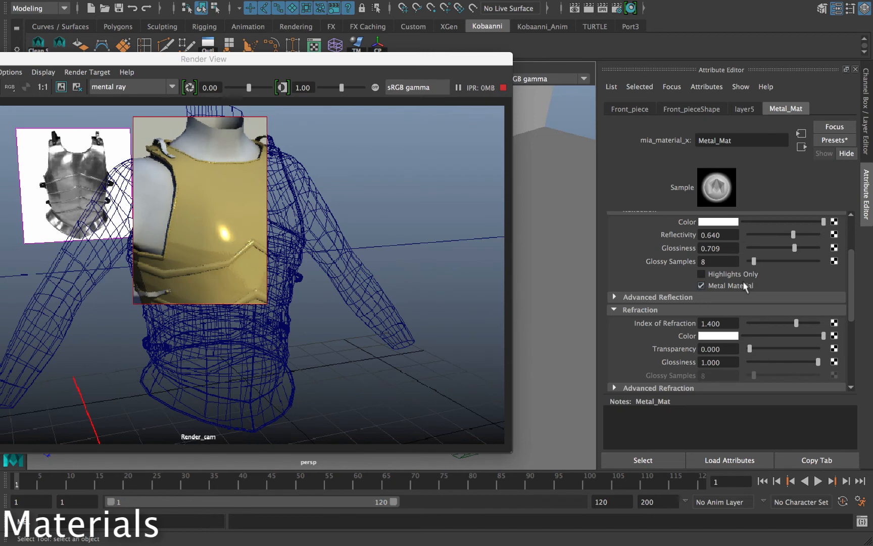
pyautogui.scroll(3, 743, 281)
# - Set Metal_Mat's BRDF 0 Degree Reflection to 0.838 and 90 Degree Reflection to 0.802
pyautogui.scroll(-5, 743, 281)
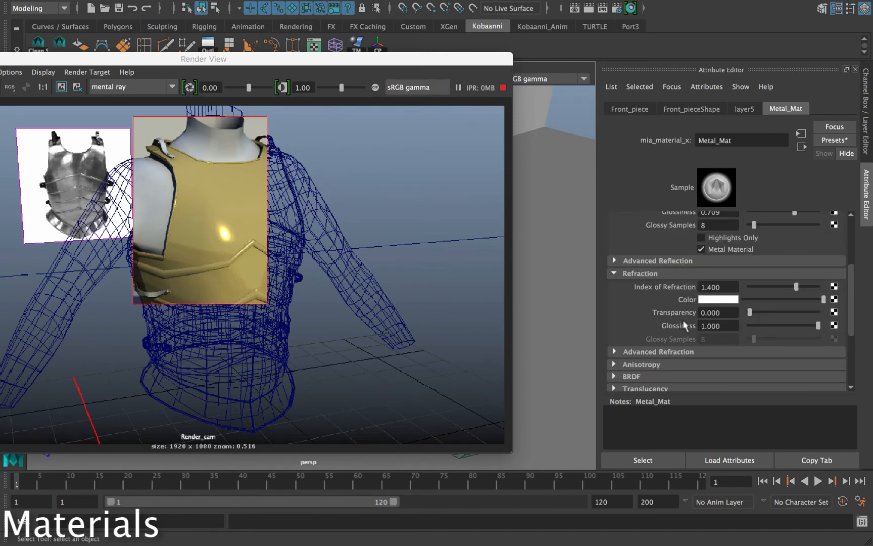
pyautogui.click(639, 273)
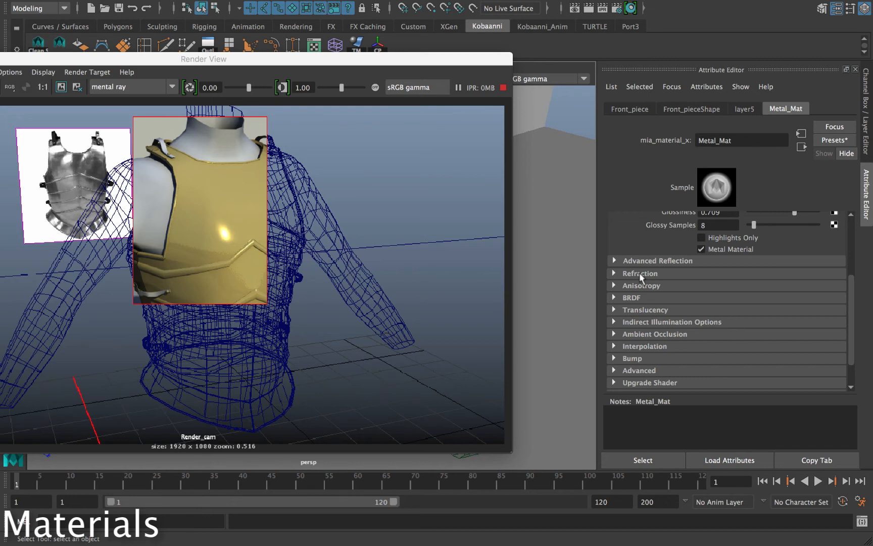
pyautogui.click(632, 297)
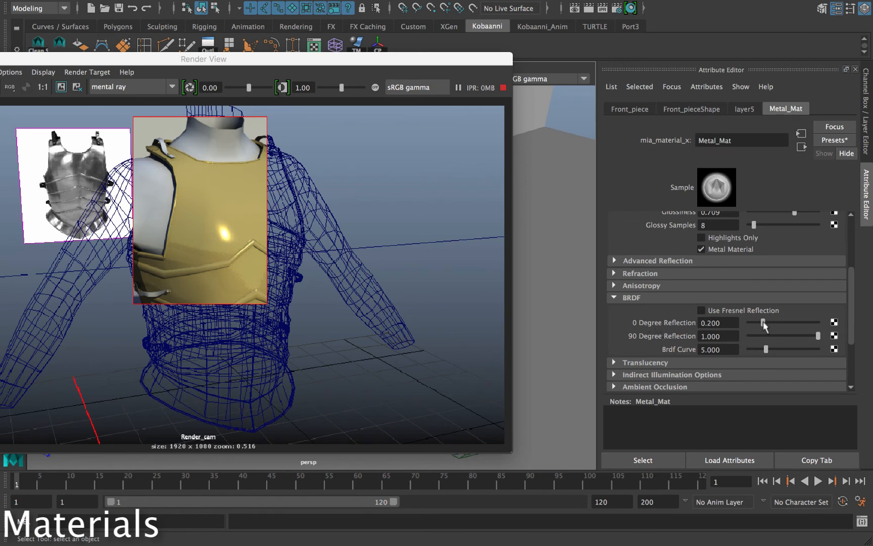
pyautogui.moveTo(763, 323); pyautogui.dragTo(872, 331)
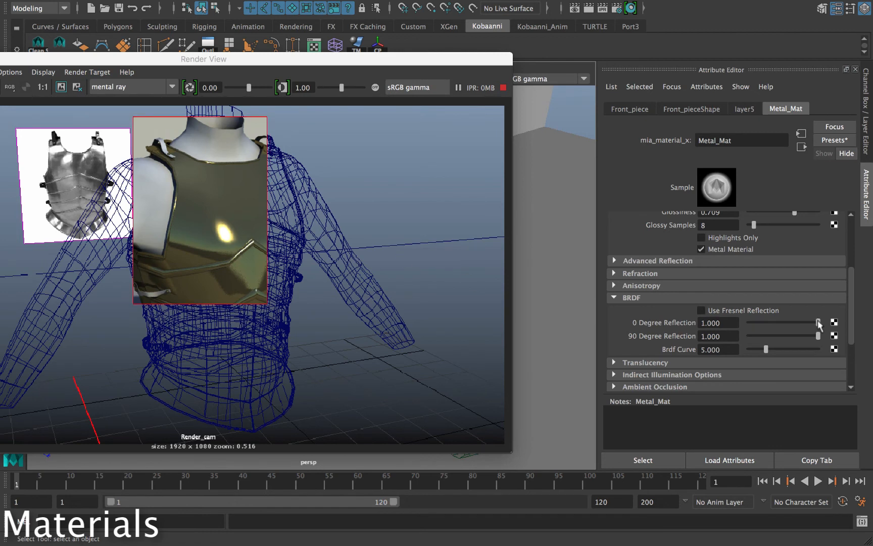
pyautogui.moveTo(817, 320); pyautogui.dragTo(806, 323)
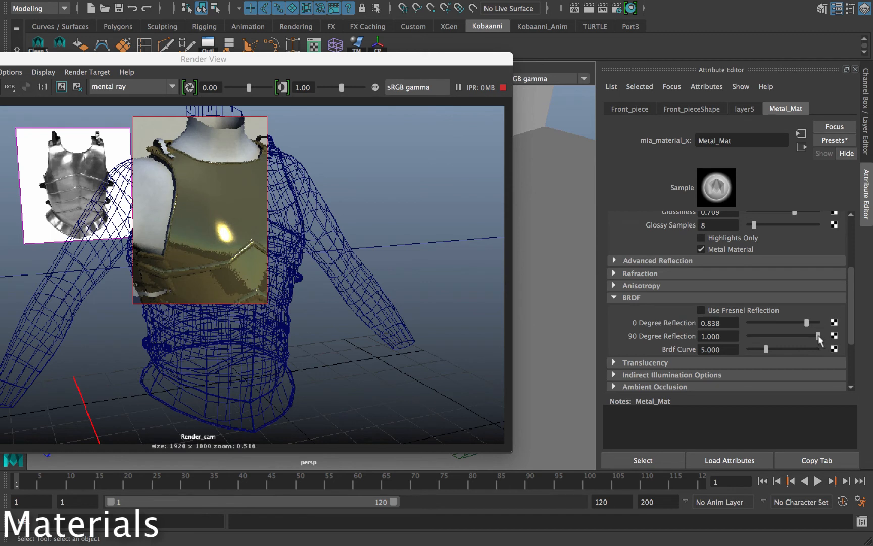
pyautogui.moveTo(818, 335); pyautogui.dragTo(805, 337)
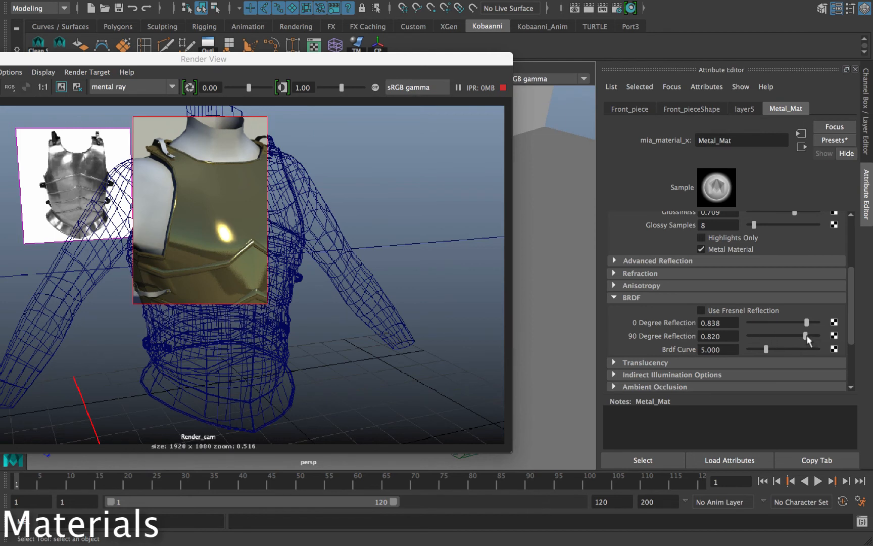
pyautogui.moveTo(805, 336); pyautogui.dragTo(803, 336)
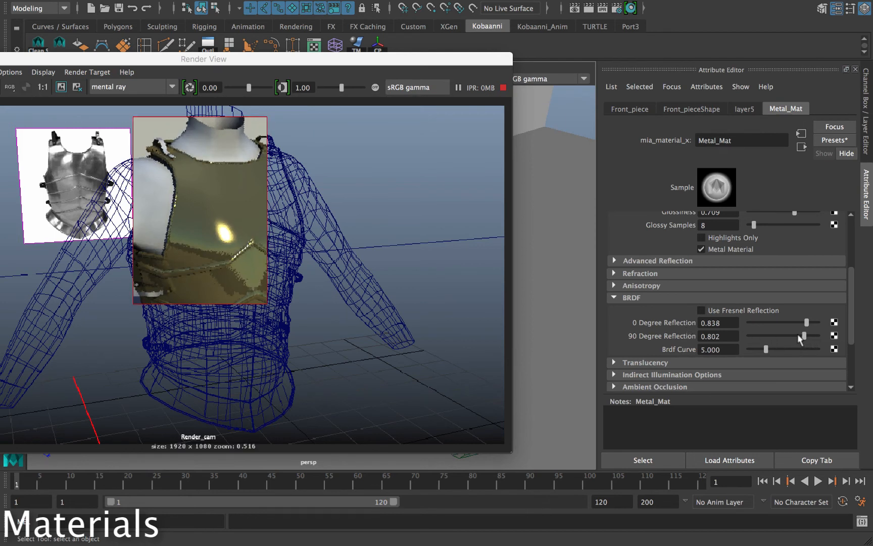
pyautogui.moveTo(236, 63); pyautogui.dragTo(292, 63)
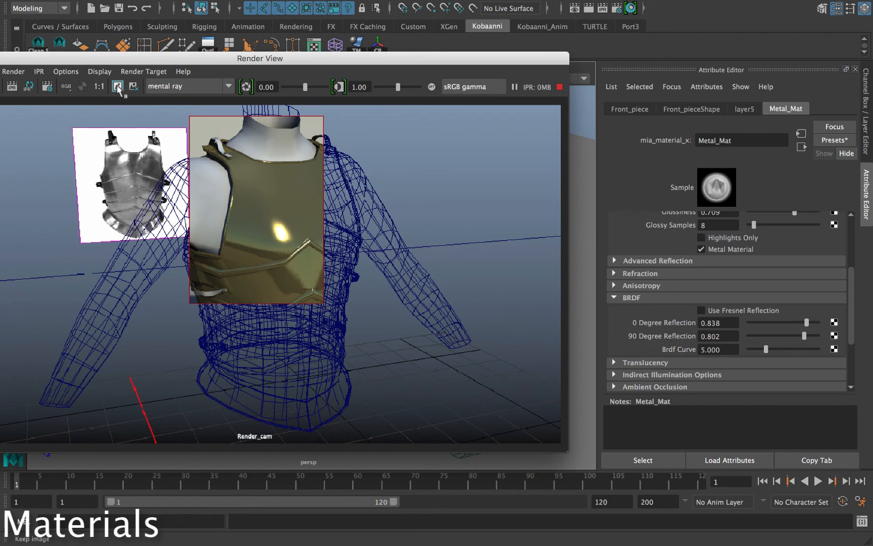
pyautogui.click(118, 88)
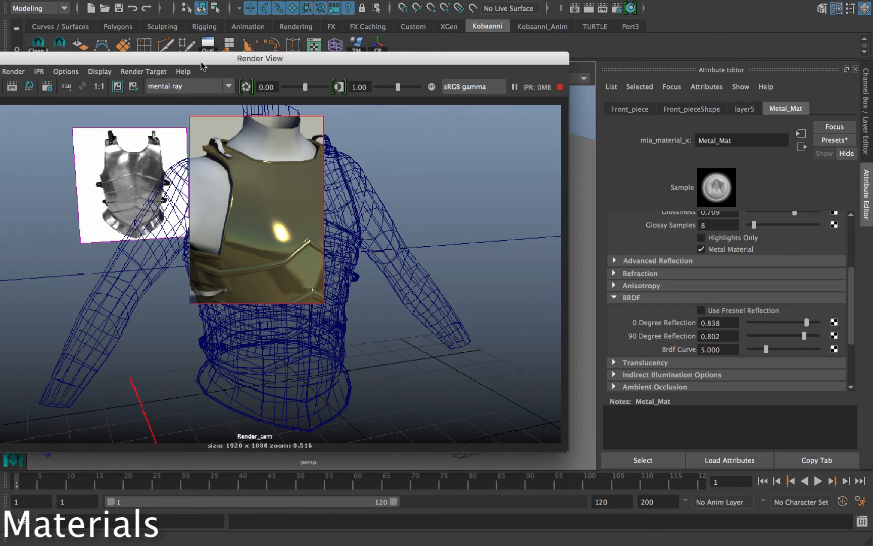
pyautogui.moveTo(209, 60); pyautogui.dragTo(227, 62)
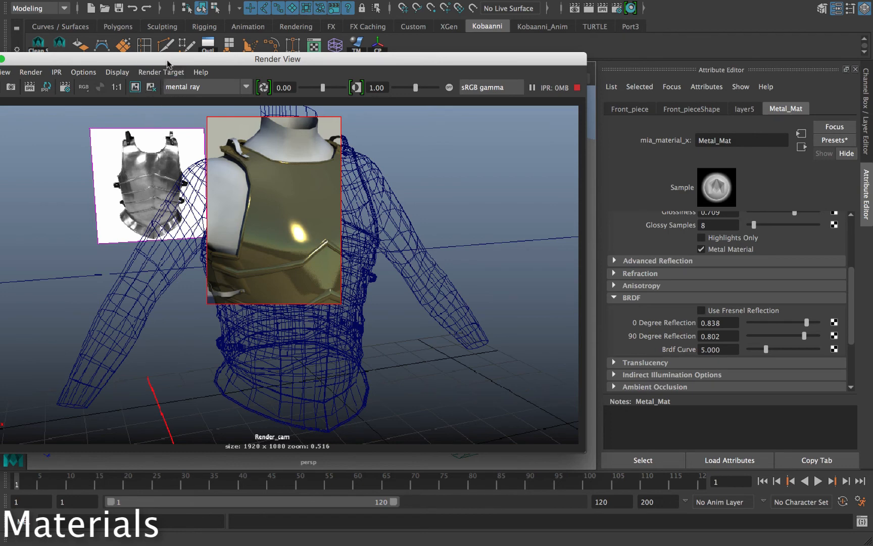
pyautogui.moveTo(170, 62); pyautogui.dragTo(295, 52)
pyautogui.click(104, 62)
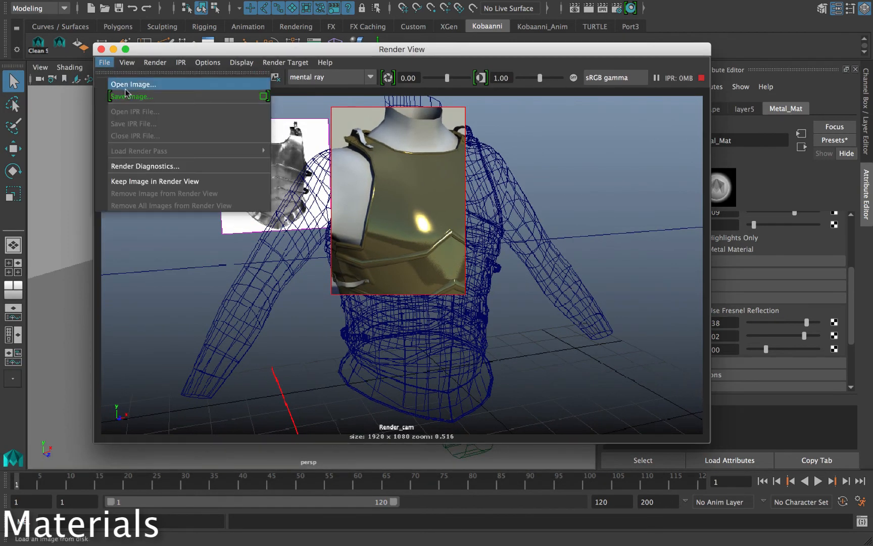
pyautogui.moveTo(392, 51); pyautogui.dragTo(184, 62)
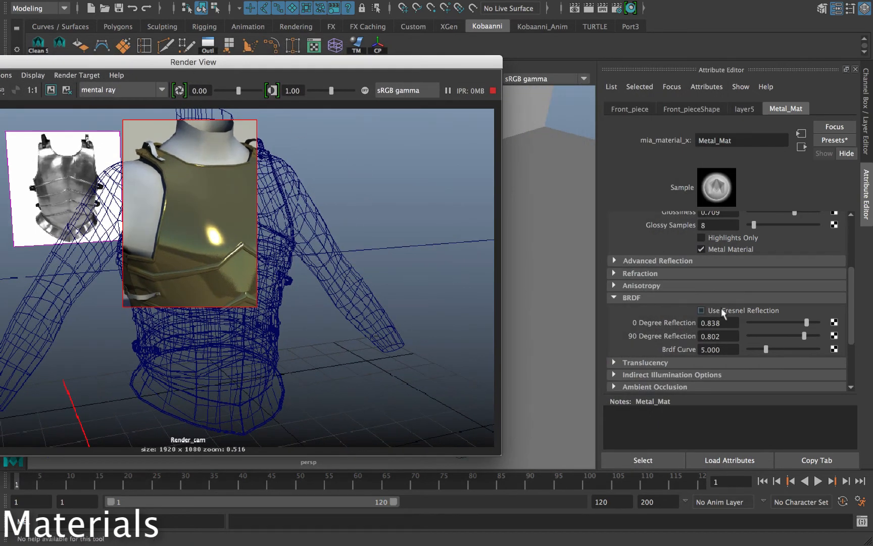
# - Lower Metal_Mat's BRDF 90 Degree Reflection to 0.730 and 0 Degree Reflection to 0.811
pyautogui.moveTo(804, 335); pyautogui.dragTo(798, 336)
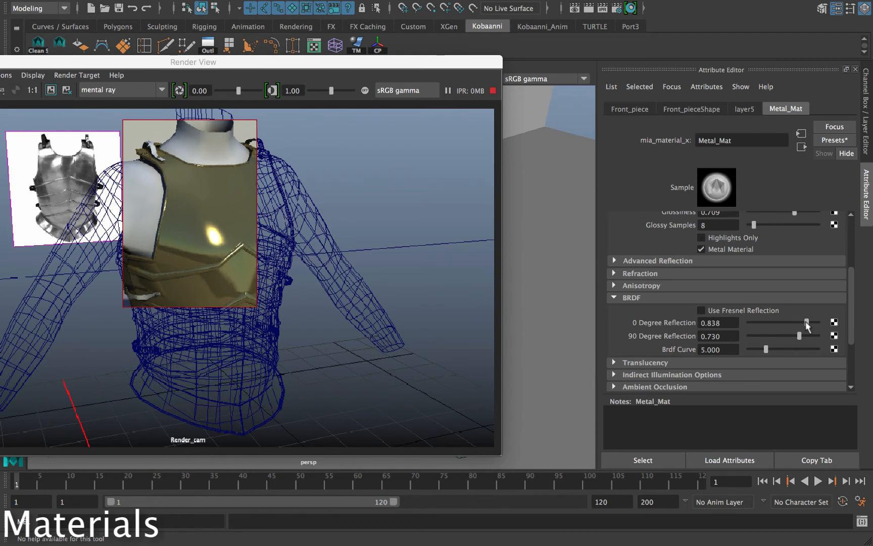
pyautogui.moveTo(807, 326); pyautogui.dragTo(805, 327)
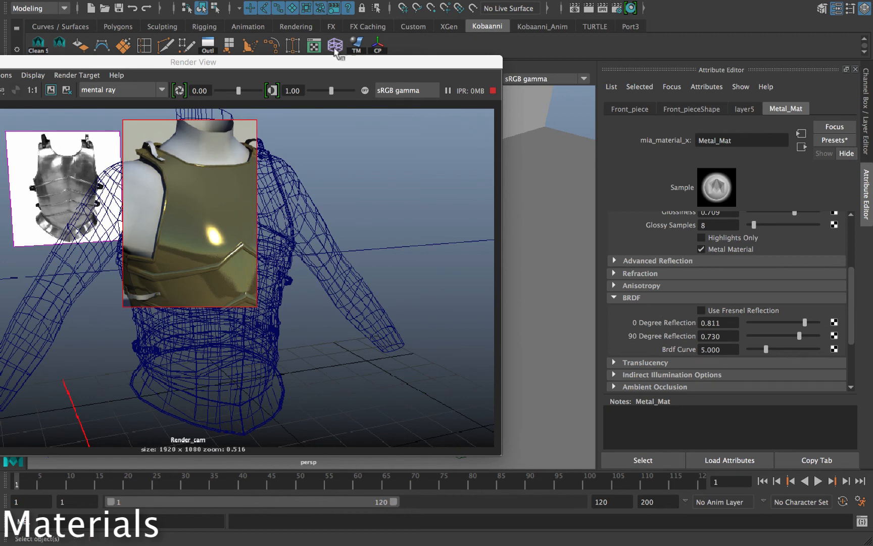
# - Open the render settings and examine the mental ray quality options, including the legacy sampling mode and Final Gathering
pyautogui.moveTo(298, 65); pyautogui.dragTo(482, 70)
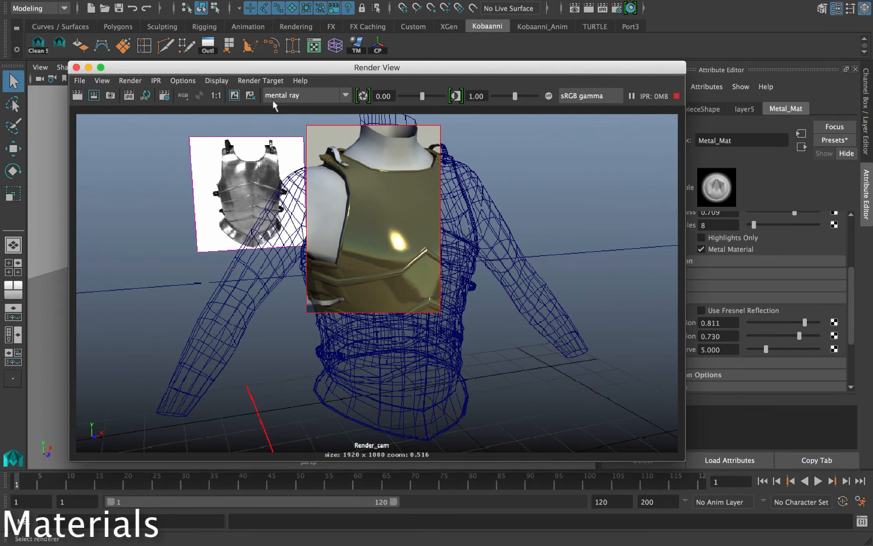
pyautogui.click(170, 96)
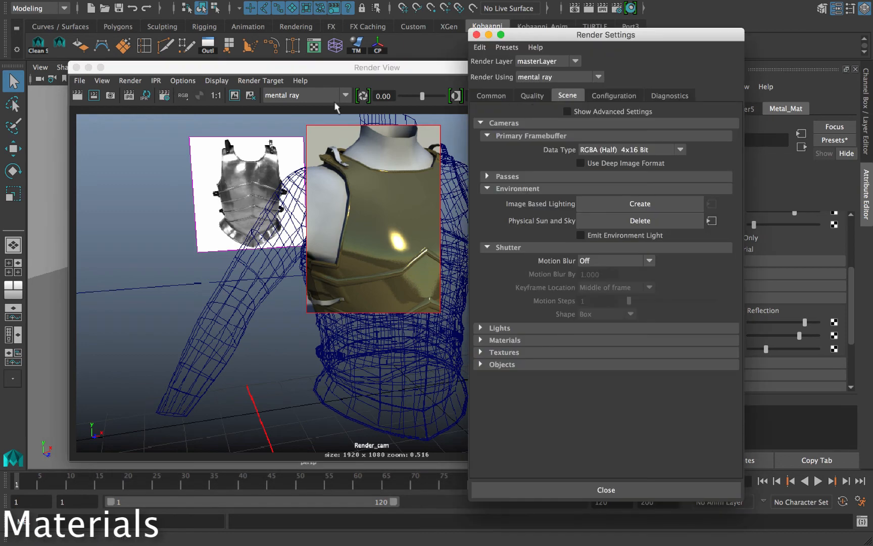
pyautogui.click(530, 96)
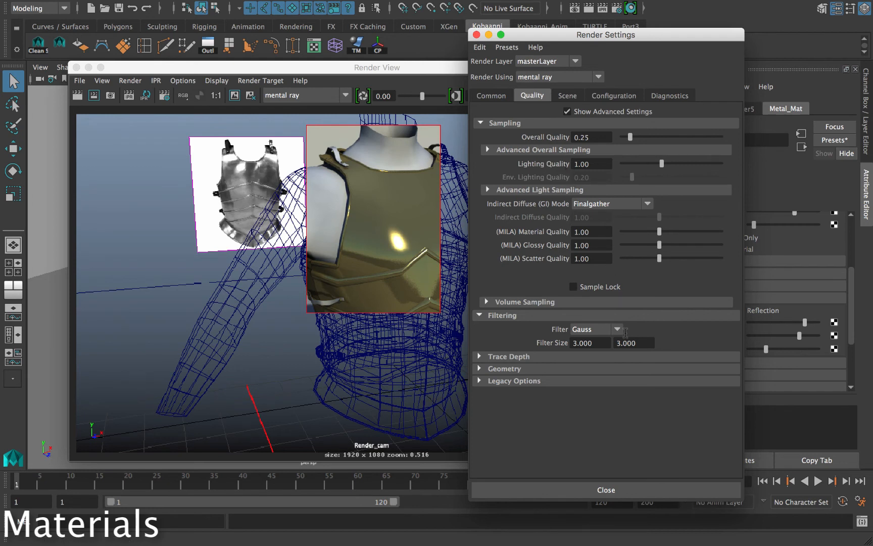
pyautogui.click(601, 380)
pyautogui.scroll(-3, 610, 392)
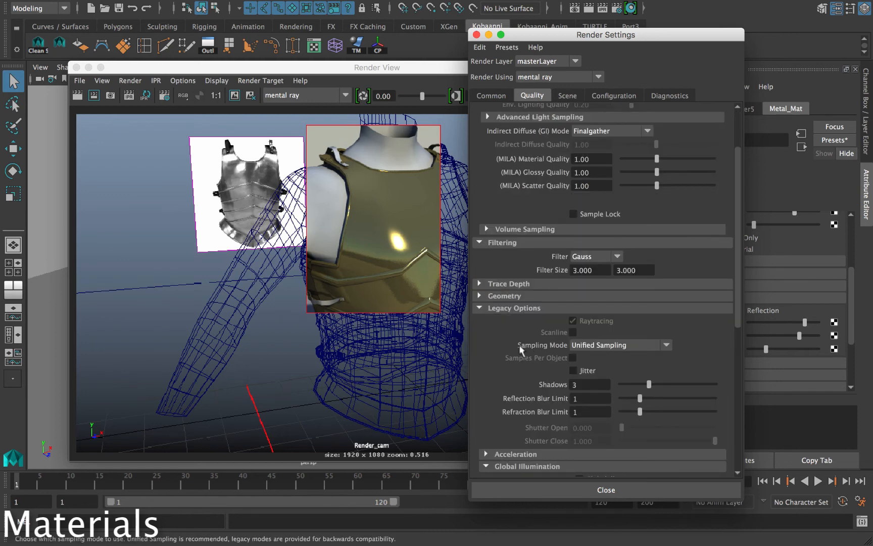
pyautogui.click(665, 345)
pyautogui.click(609, 357)
pyautogui.scroll(-2, 609, 357)
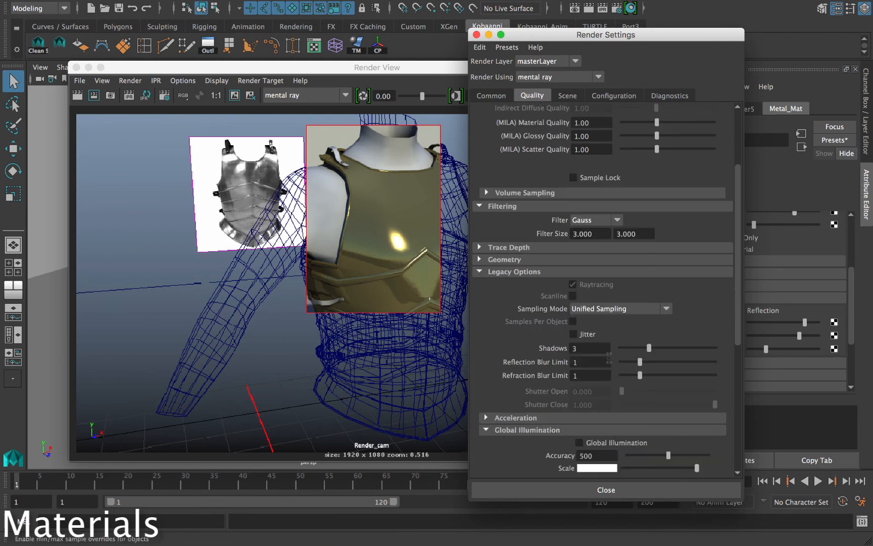
pyautogui.scroll(-4, 609, 357)
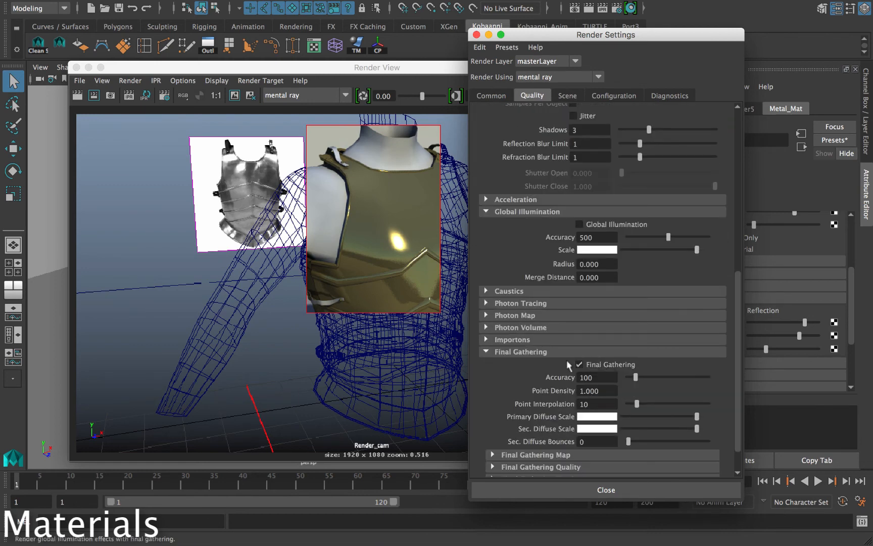
pyautogui.scroll(10, 583, 362)
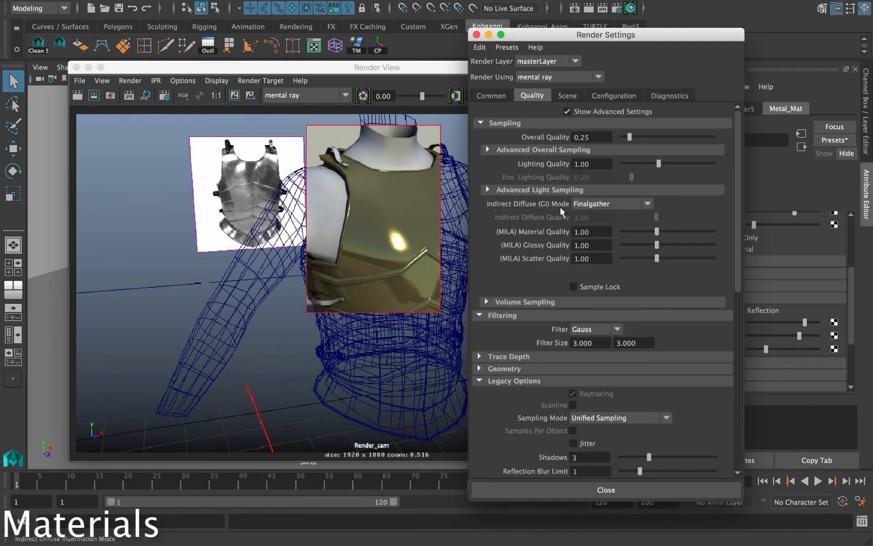
# - Test the IPR render with Indirect Diffuse (GI) Mode set to Off, then restore Finalgather
pyautogui.click(604, 204)
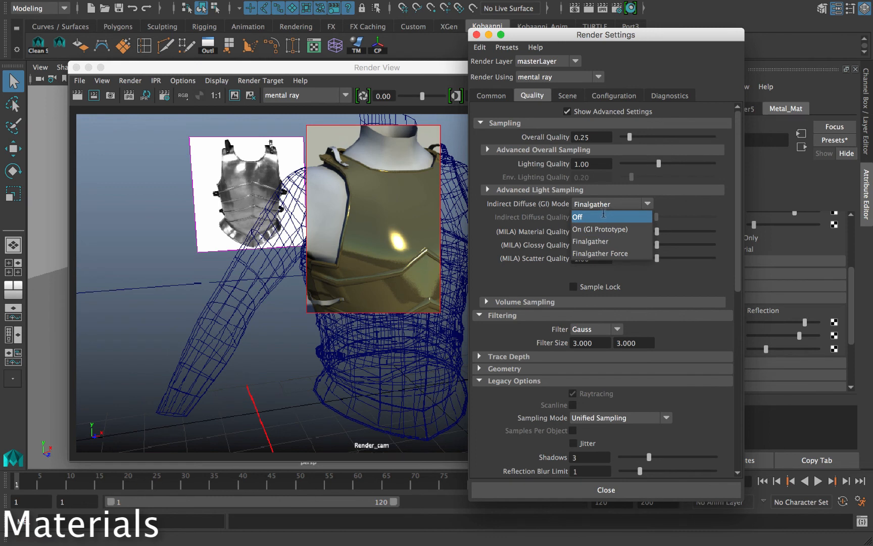
pyautogui.click(604, 218)
pyautogui.click(603, 205)
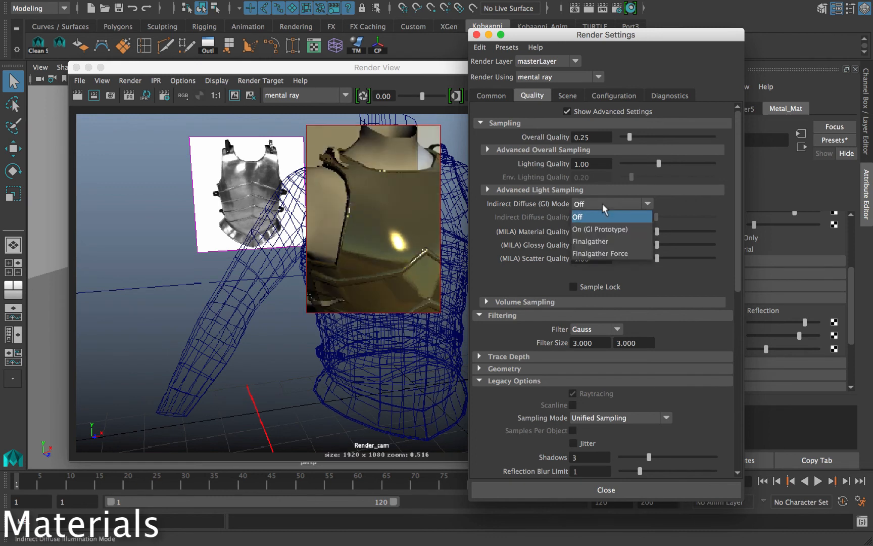
pyautogui.click(598, 243)
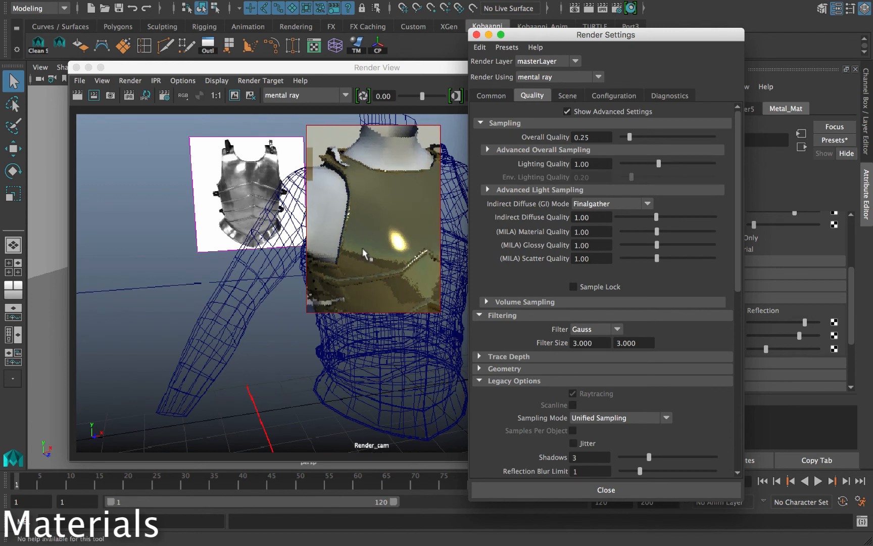
# - Compare the IPR render once more with Indirect Diffuse (GI) Mode at Off, and return the mode to Finalgather
pyautogui.click(604, 203)
pyautogui.click(600, 217)
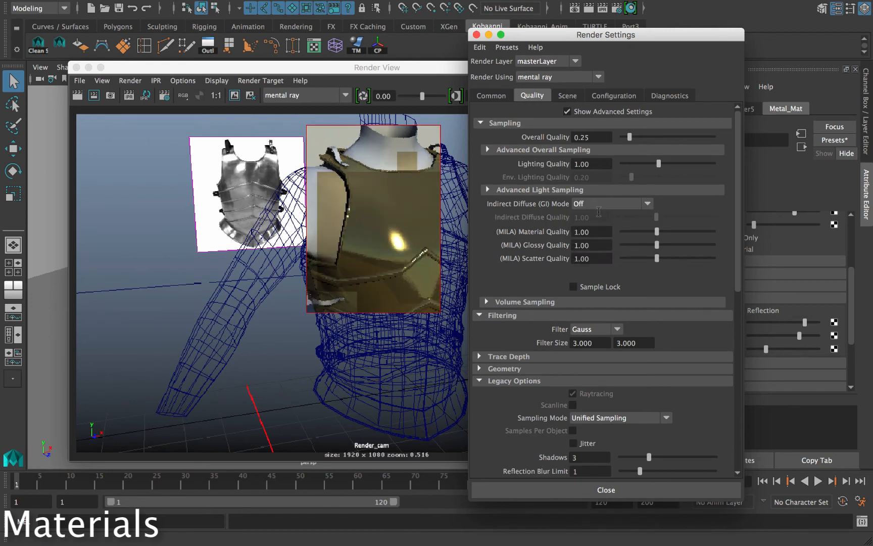
pyautogui.click(600, 206)
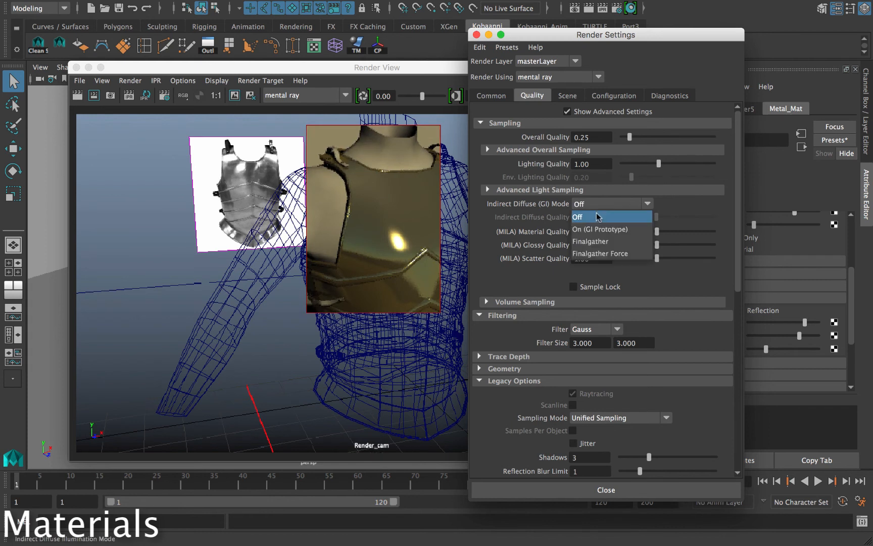
pyautogui.click(594, 239)
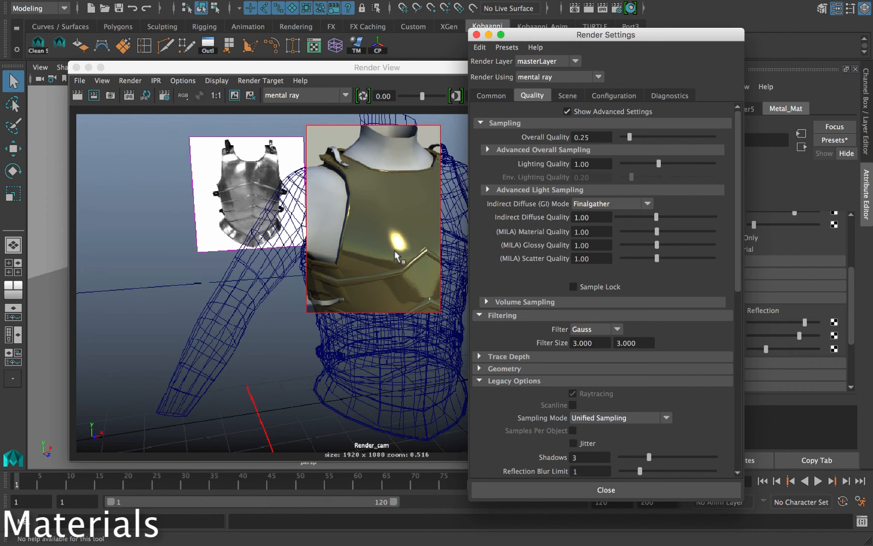
# - Expand the Trace Depth settings in the mental ray quality options and collapse the Legacy Options
pyautogui.scroll(-5, 555, 307)
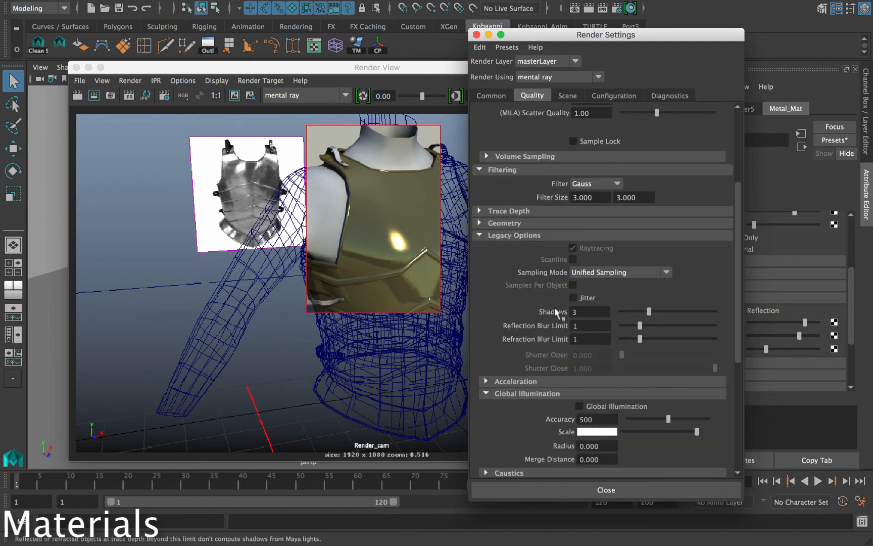
pyautogui.click(527, 208)
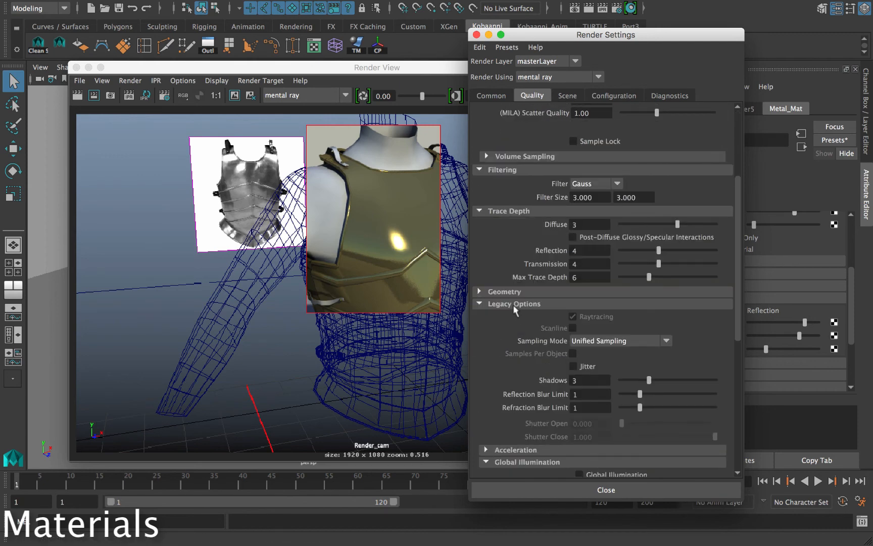
pyautogui.scroll(5, 514, 309)
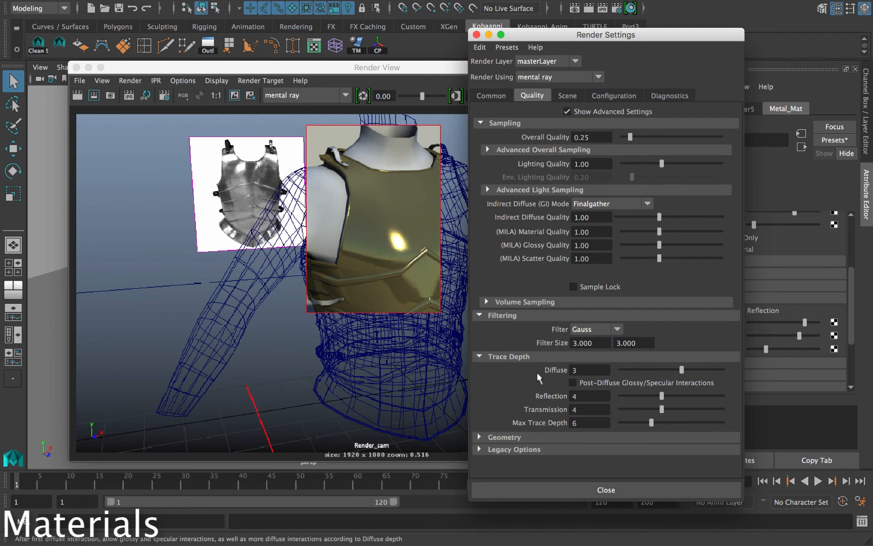
pyautogui.click(503, 356)
pyautogui.click(500, 357)
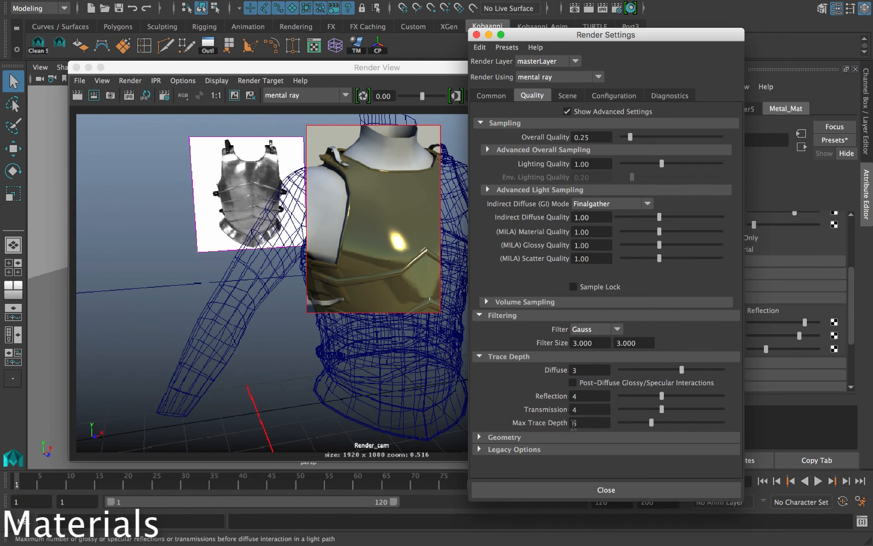
# - Try a Max Trace Depth of 10 with a Reflection trace depth of 6
pyautogui.doubleClick(574, 423)
pyautogui.write('6')
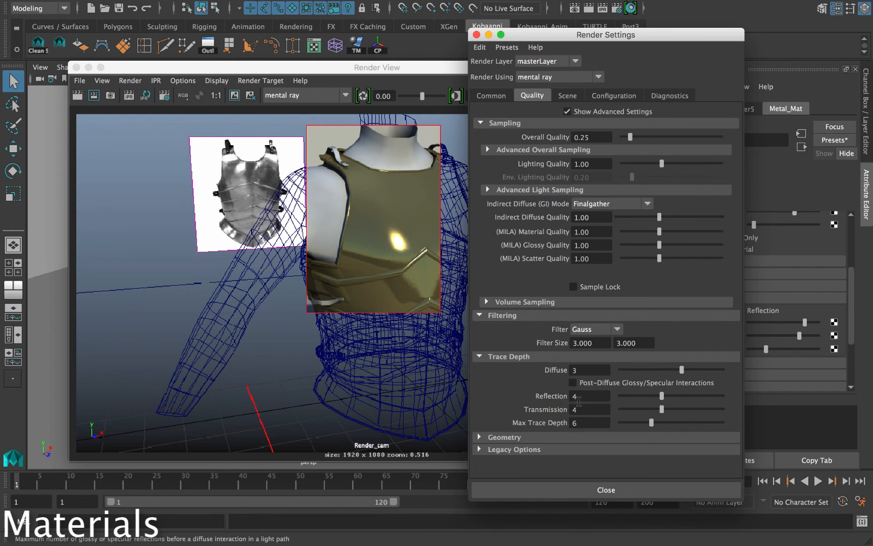
pyautogui.doubleClick(586, 422)
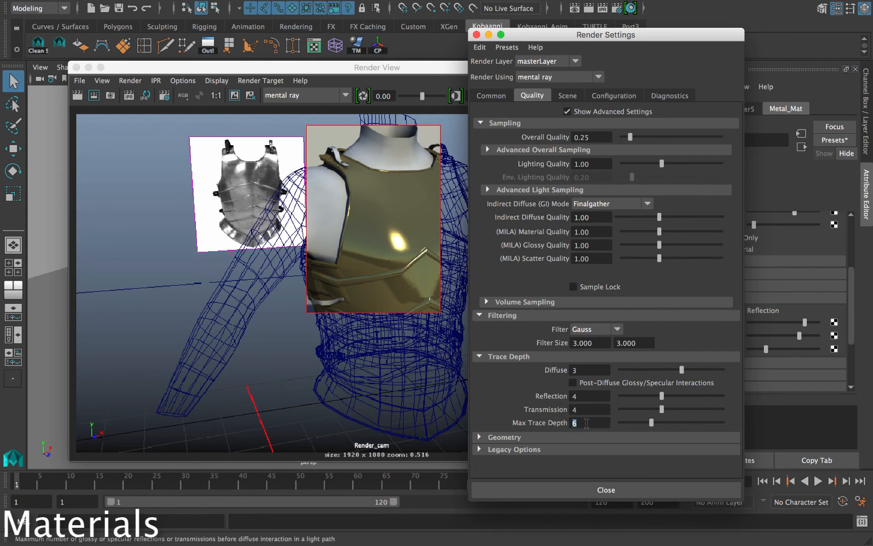
pyautogui.write('10')
pyautogui.press('Return')
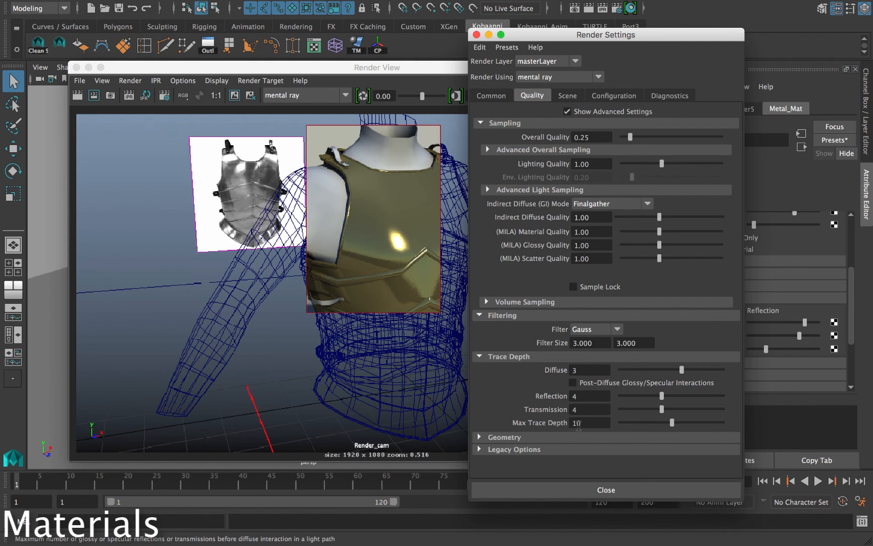
pyautogui.click(585, 424)
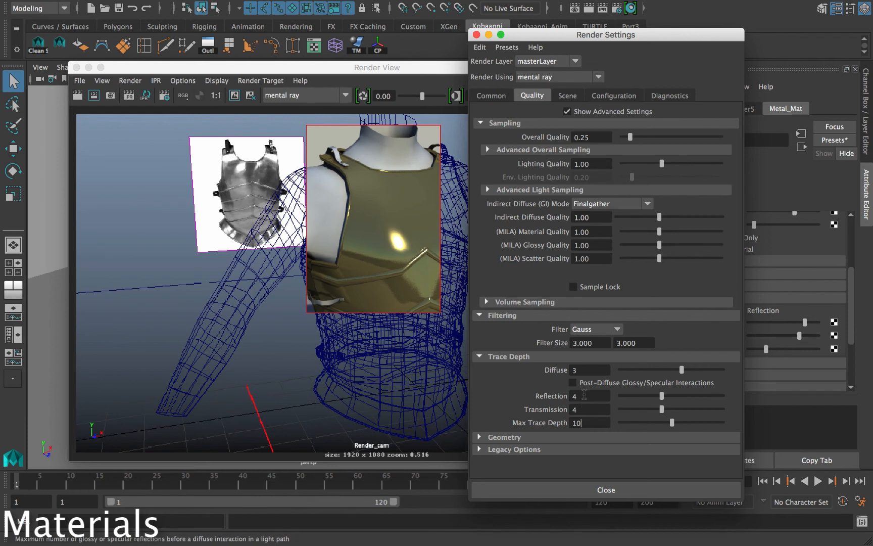
pyautogui.doubleClick(586, 425)
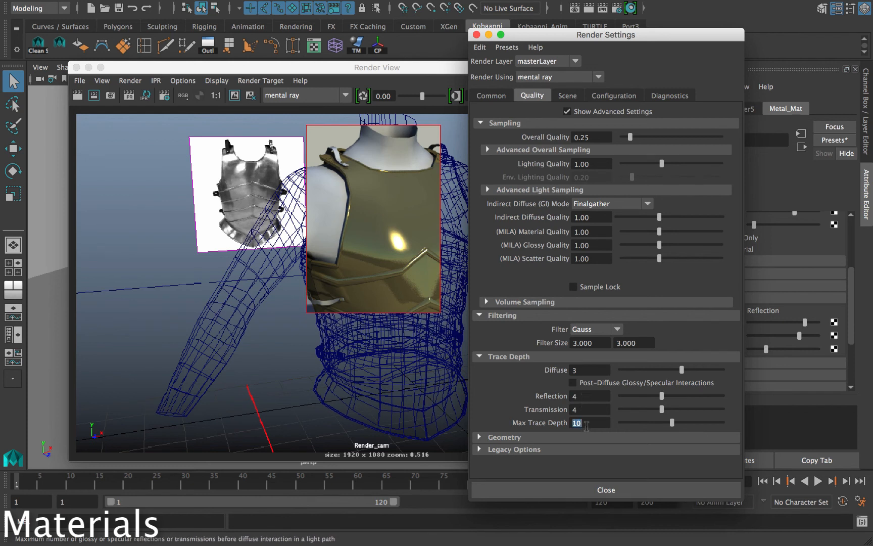
pyautogui.doubleClick(582, 397)
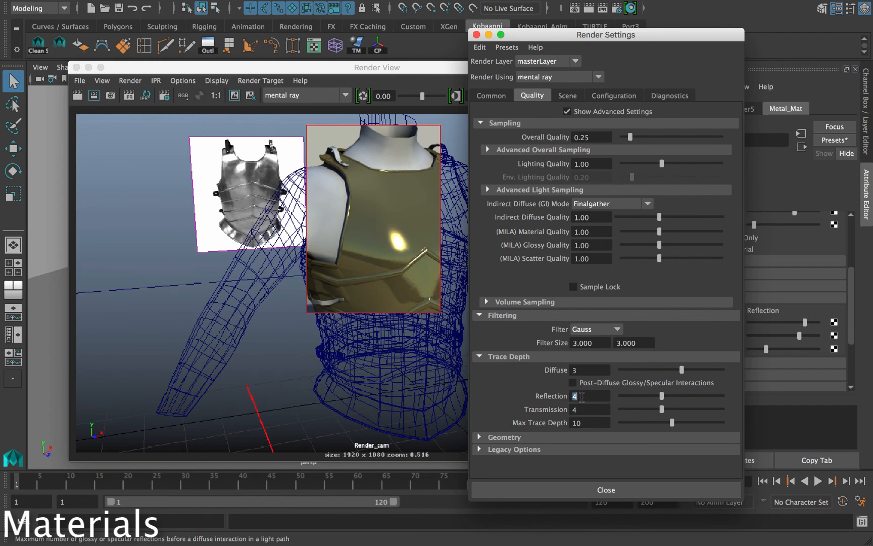
pyautogui.write('6')
pyautogui.press('Return')
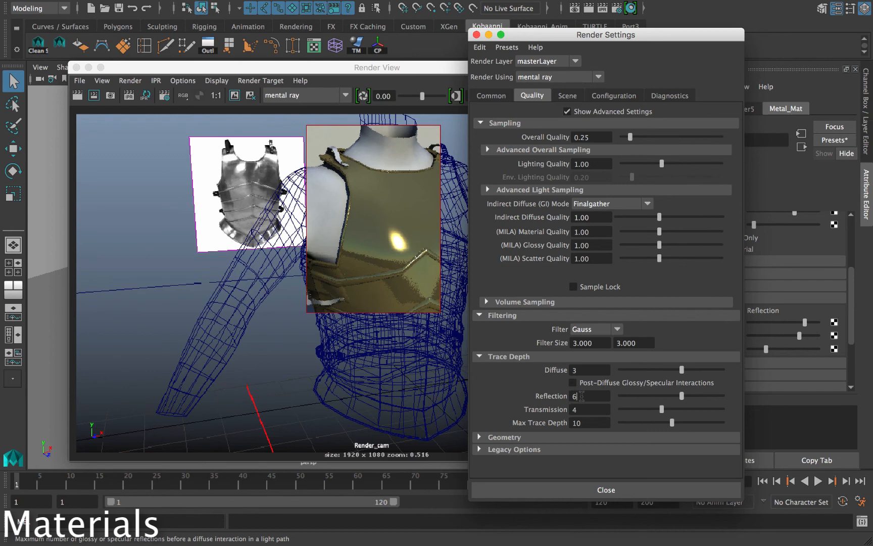
# - Set the Reflection trace depth to 4 and Max Trace Depth to 8
pyautogui.doubleClick(578, 396)
pyautogui.write('4')
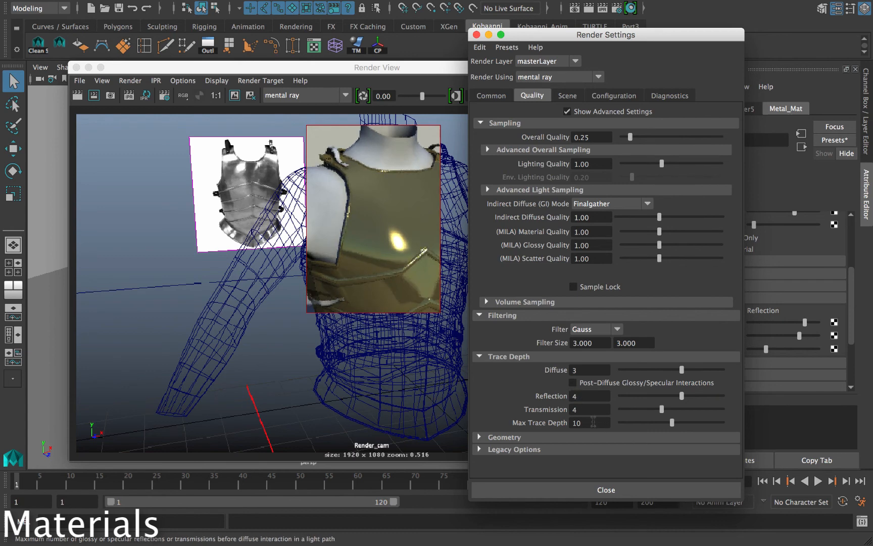
pyautogui.click(594, 422)
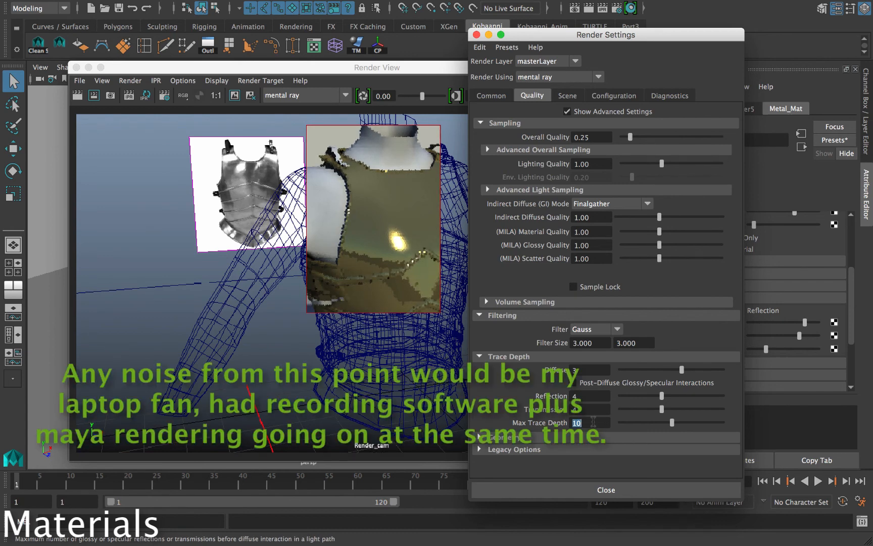
pyautogui.press('BackSpace')
pyautogui.press('BackSpace')
pyautogui.write('8')
pyautogui.press('Return')
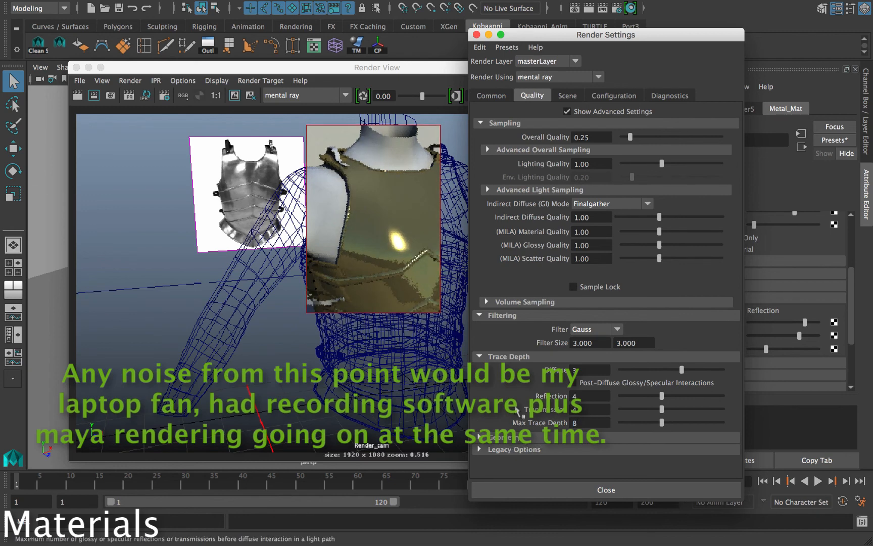
# - Collapse the Trace Depth settings, close the render settings and render the full frame from Render_cam
pyautogui.click(516, 356)
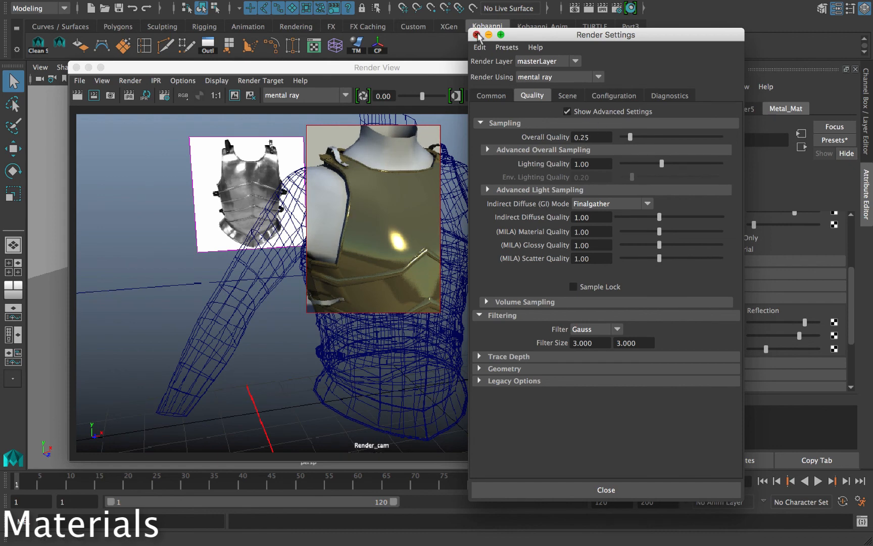
pyautogui.click(477, 35)
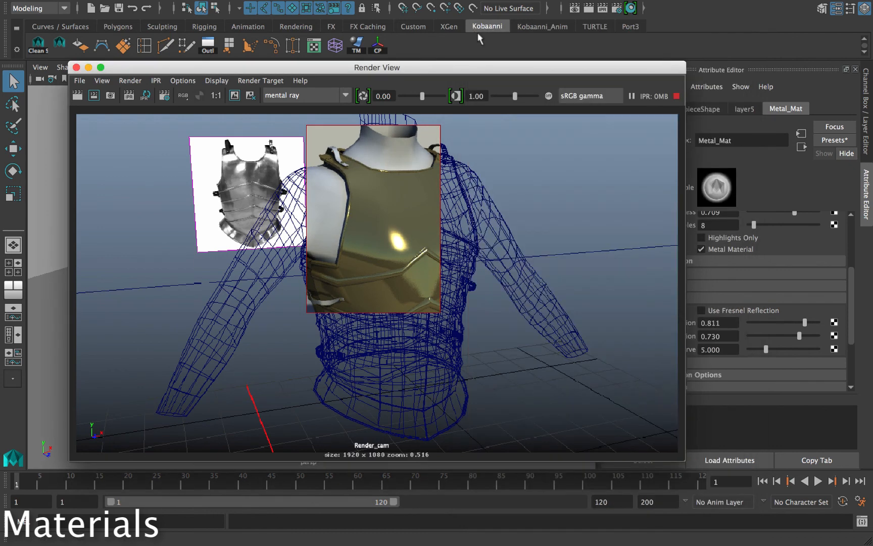
pyautogui.click(78, 95)
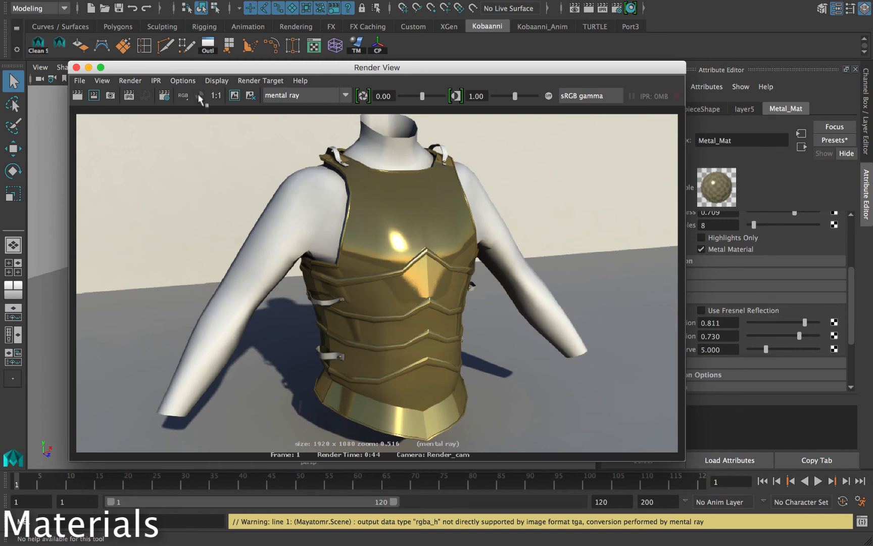
# - Minimize the Render View, turn on smooth mesh preview for the whole Chest_piece group and clear the selection
pyautogui.click(89, 67)
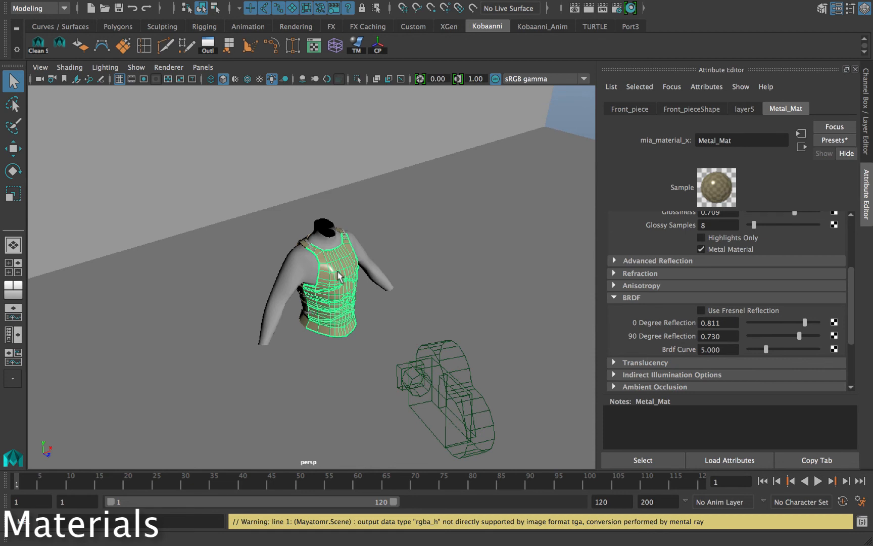
pyautogui.press('3')
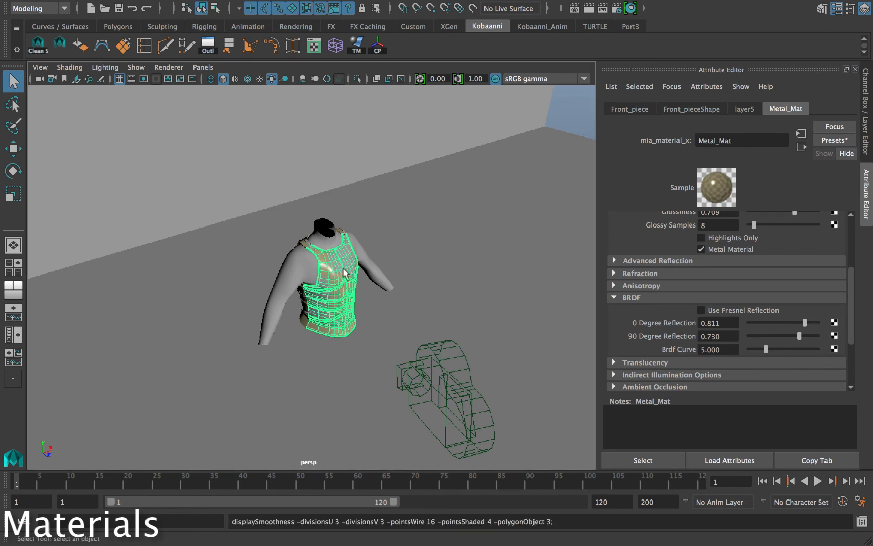
pyautogui.click(344, 269)
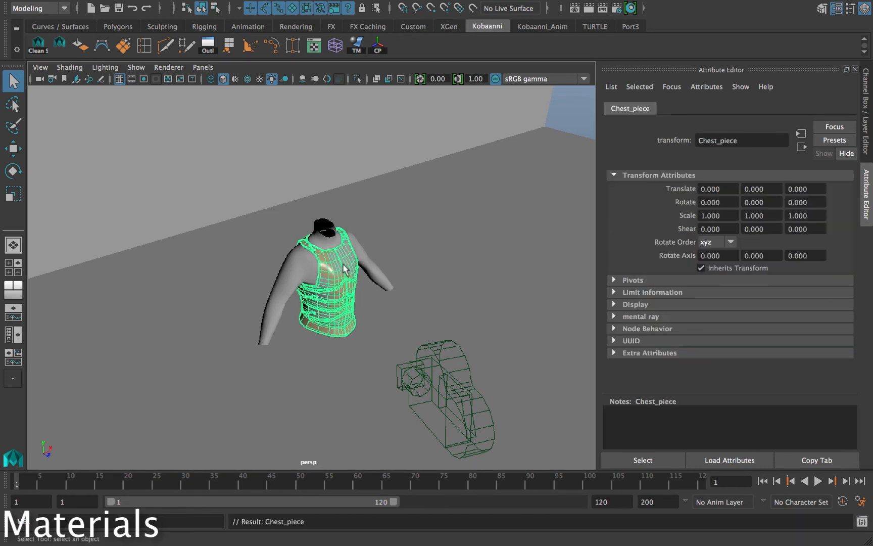
pyautogui.click(488, 110)
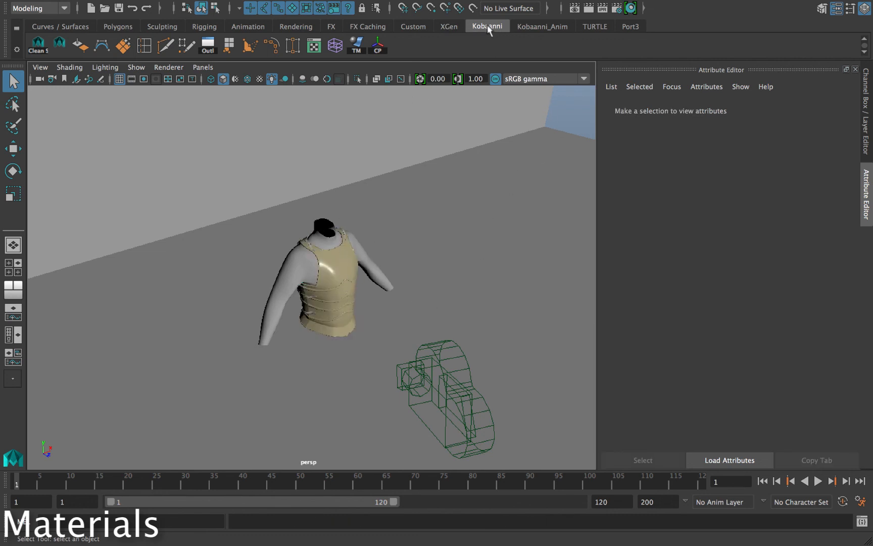
# - Reopen the Render View, keep the existing image and render the smoothed chest armor
pyautogui.click(575, 8)
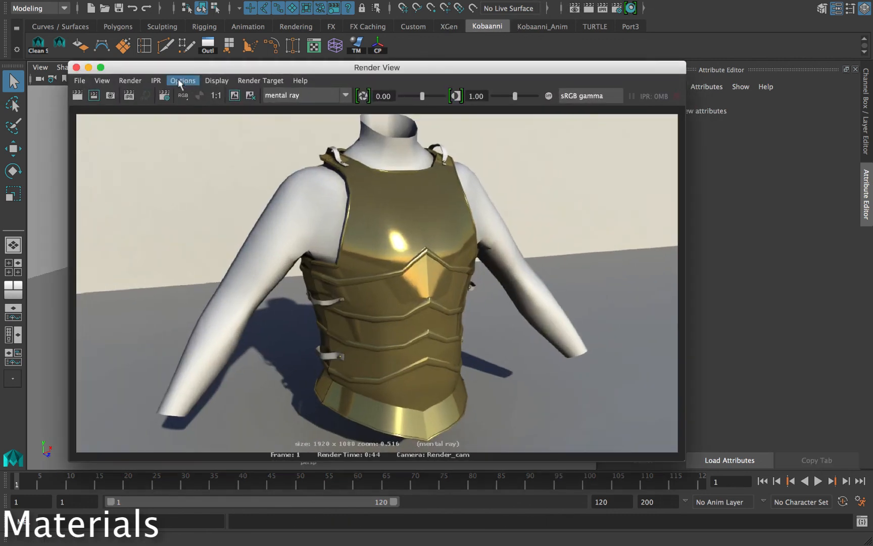
pyautogui.click(235, 93)
pyautogui.click(77, 95)
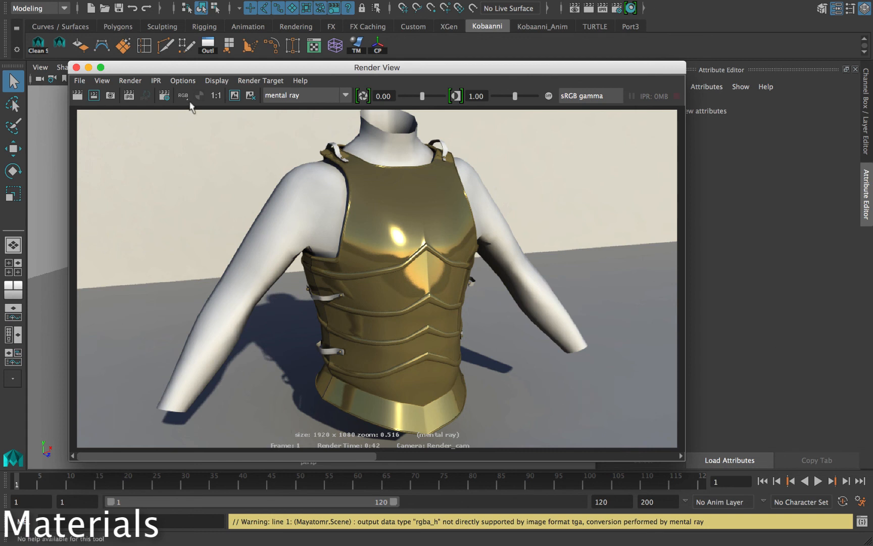
# - Keep the new render and compare it with the previously stored render images of the armor
pyautogui.click(235, 96)
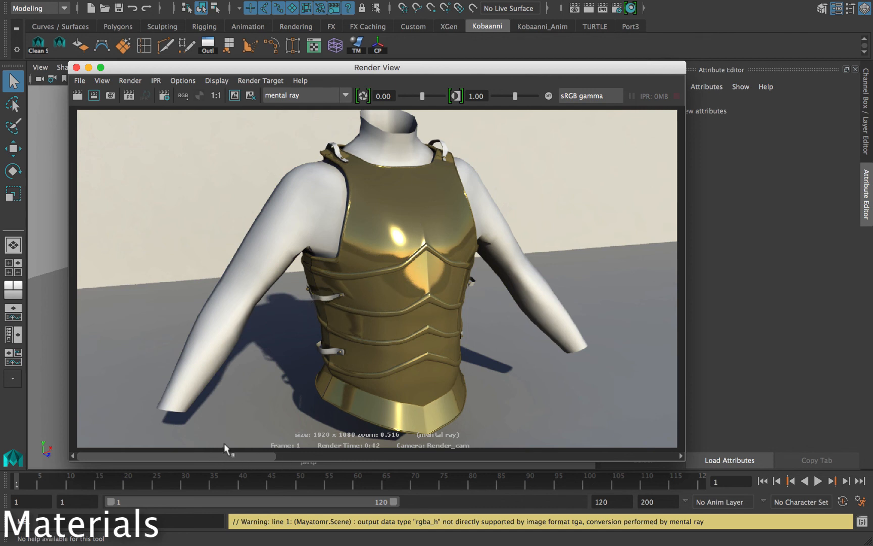
pyautogui.moveTo(225, 457); pyautogui.dragTo(402, 446)
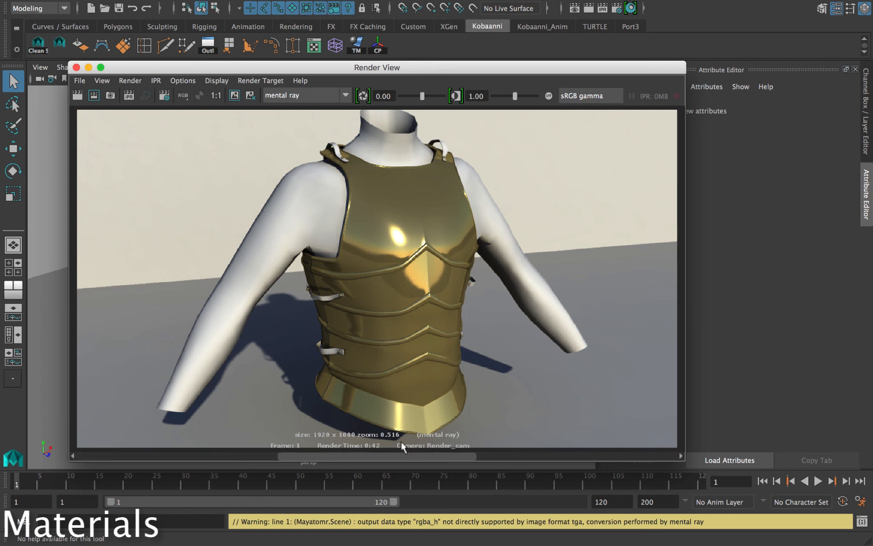
pyautogui.click(551, 454)
pyautogui.click(470, 457)
pyautogui.click(560, 457)
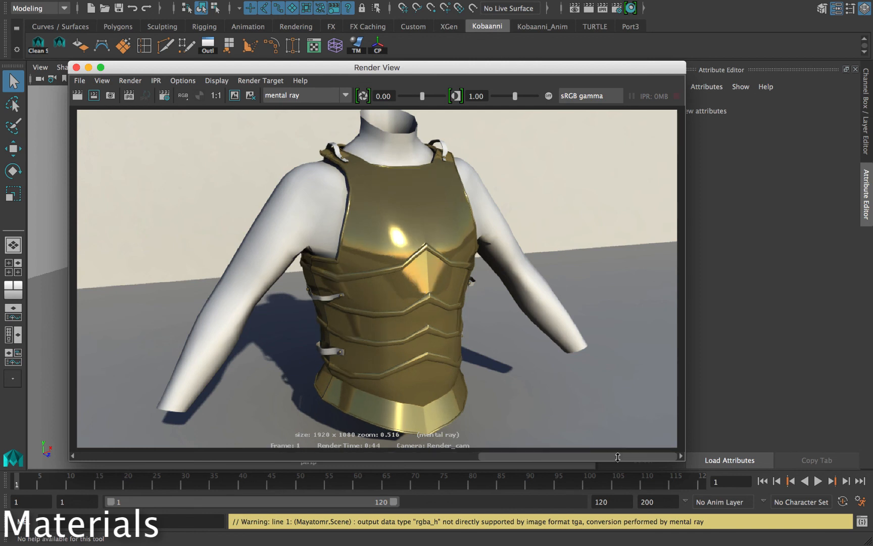
pyautogui.moveTo(618, 457); pyautogui.dragTo(194, 457)
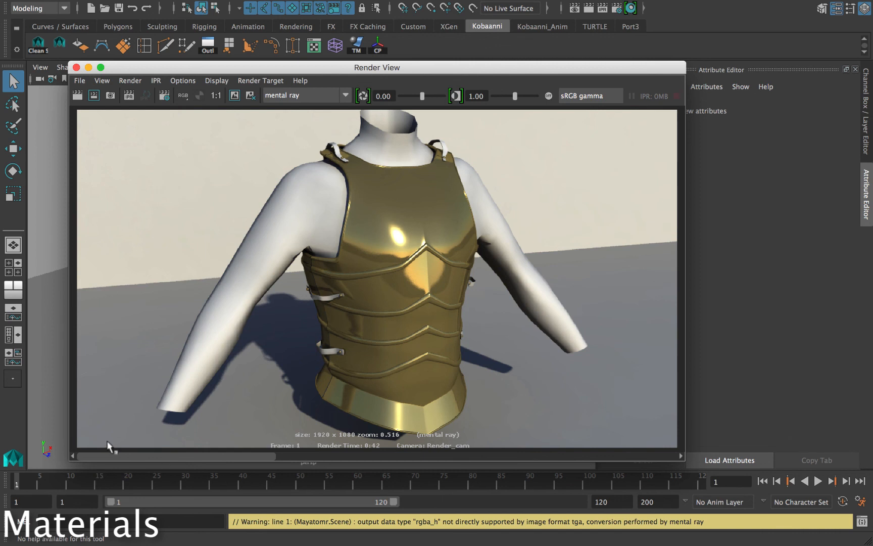
# - Open the render settings and set the mental ray Overall Quality to 8
pyautogui.click(164, 96)
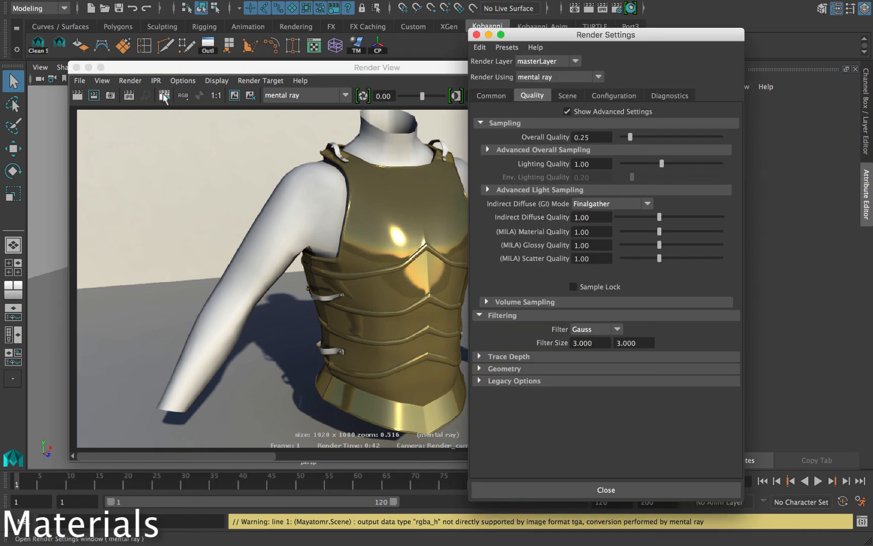
pyautogui.click(601, 137)
pyautogui.doubleClick(601, 137)
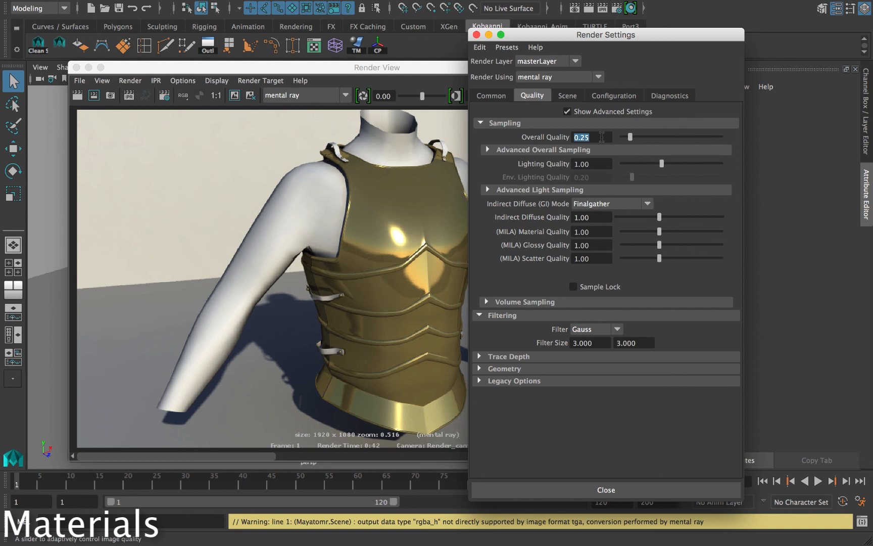
pyautogui.write('8')
pyautogui.press('Return')
# - Expand the Legacy Options and examine the Final Gathering settings
pyautogui.click(497, 380)
pyautogui.scroll(-10, 528, 385)
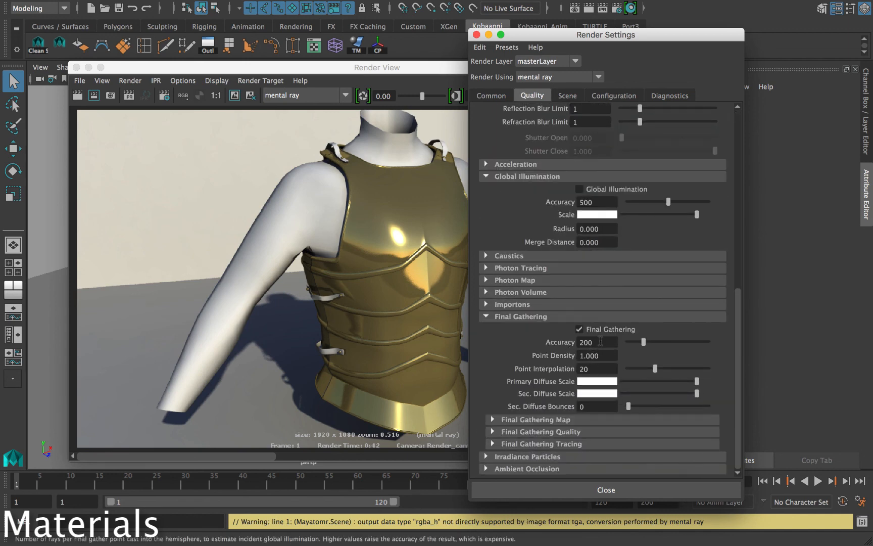
pyautogui.scroll(10, 601, 341)
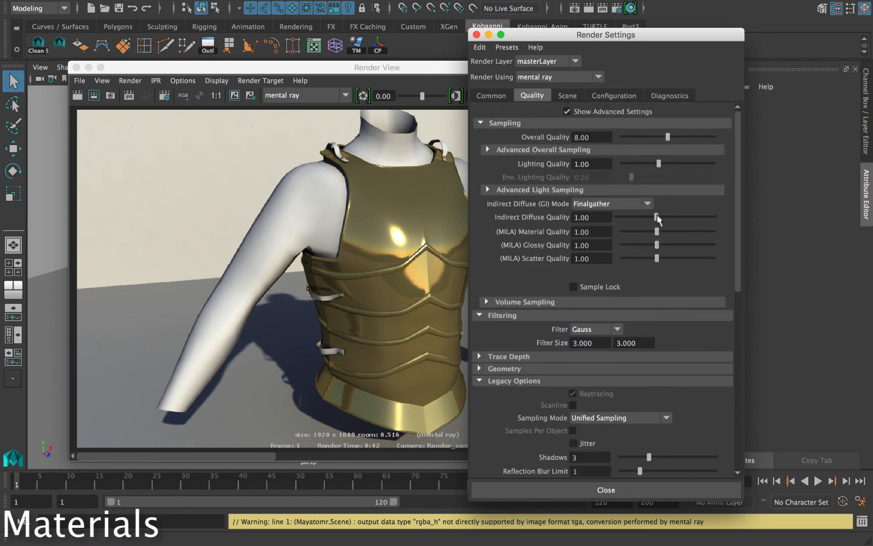
pyautogui.moveTo(657, 217); pyautogui.dragTo(531, 232)
pyautogui.click(589, 218)
pyautogui.doubleClick(589, 218)
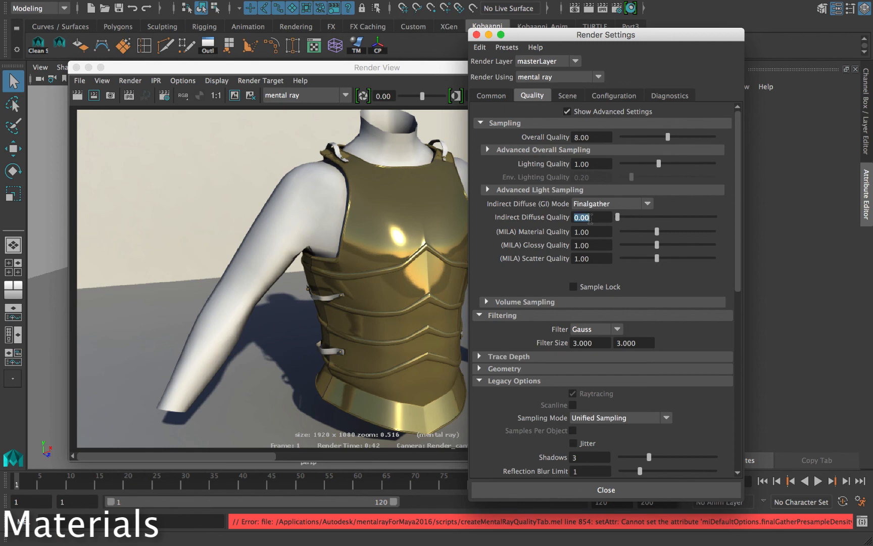
pyautogui.write('1')
pyautogui.press('Return')
# - Check the Final Gathering settings, then close the render settings and render the chest armor again
pyautogui.scroll(-10, 591, 220)
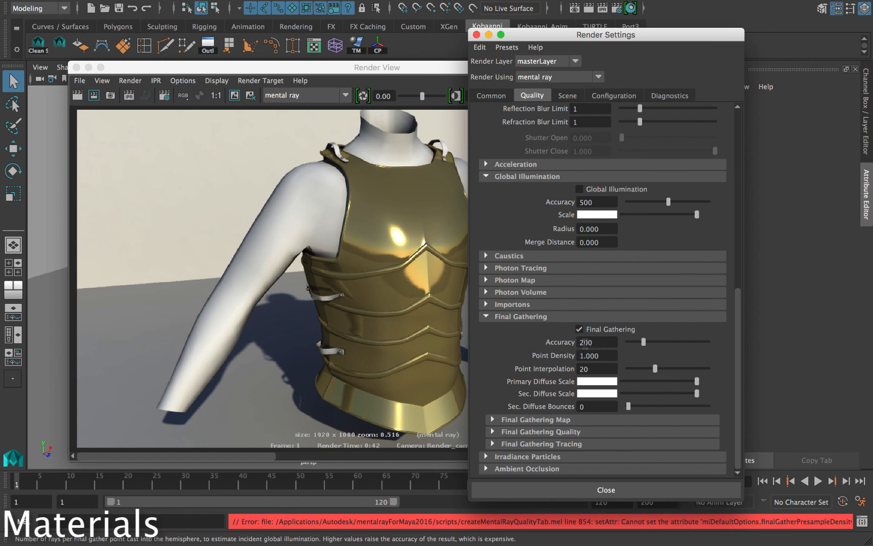
pyautogui.scroll(12, 588, 247)
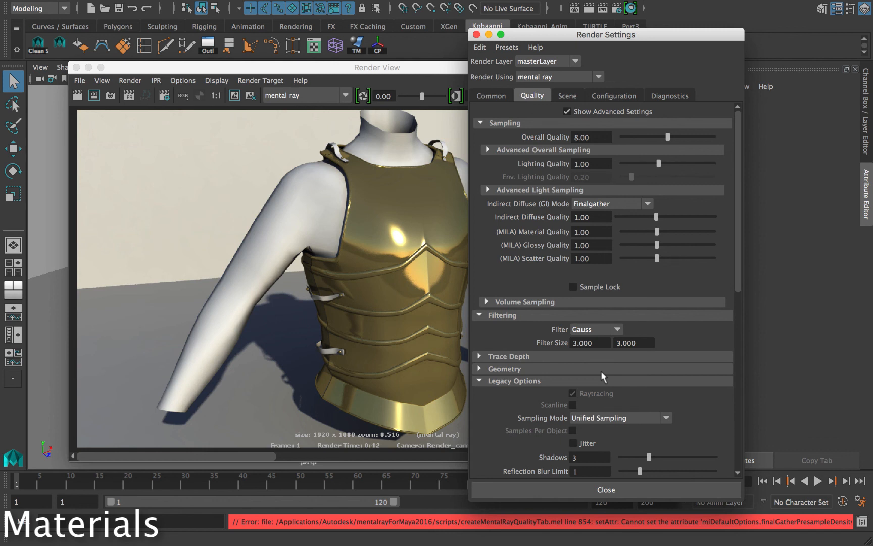
pyautogui.click(569, 489)
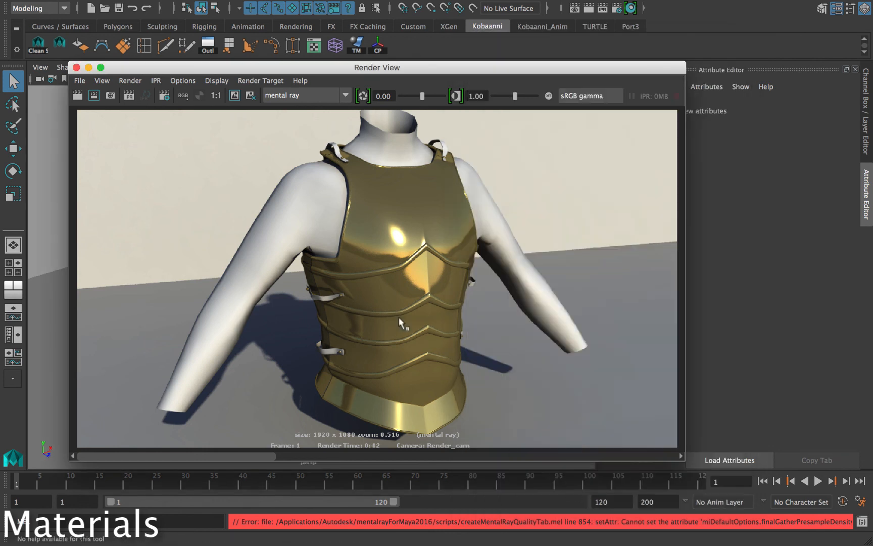
pyautogui.click(78, 96)
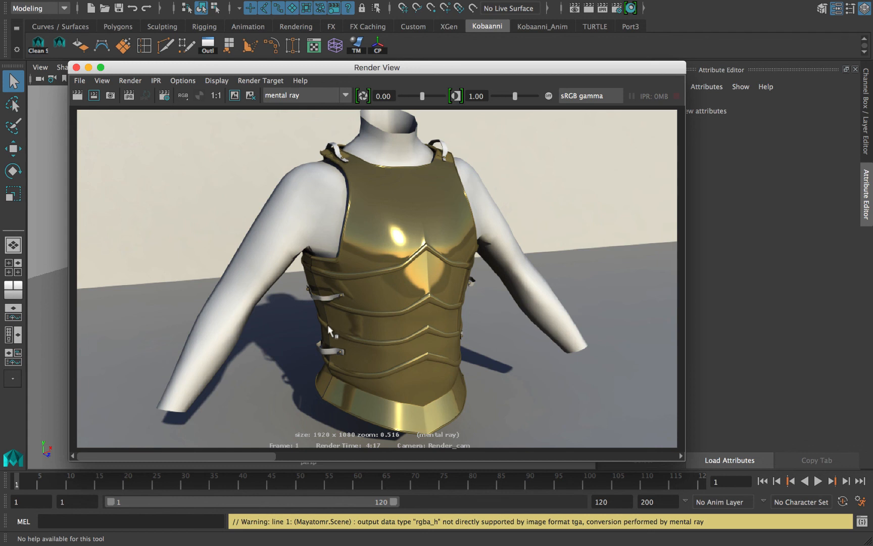
# - Save the rendered image as a JPEG named "Gold torso render" in the project's images folder
pyautogui.click(79, 81)
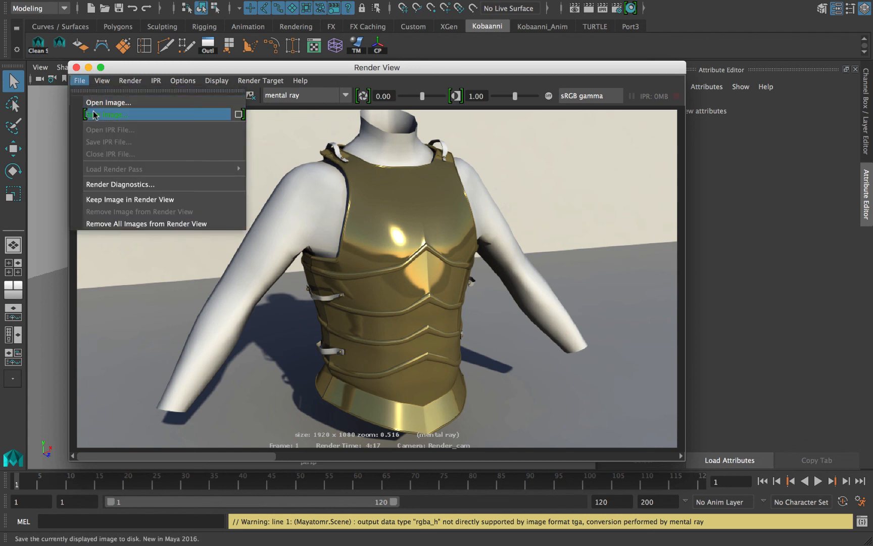
pyautogui.click(95, 115)
pyautogui.click(205, 440)
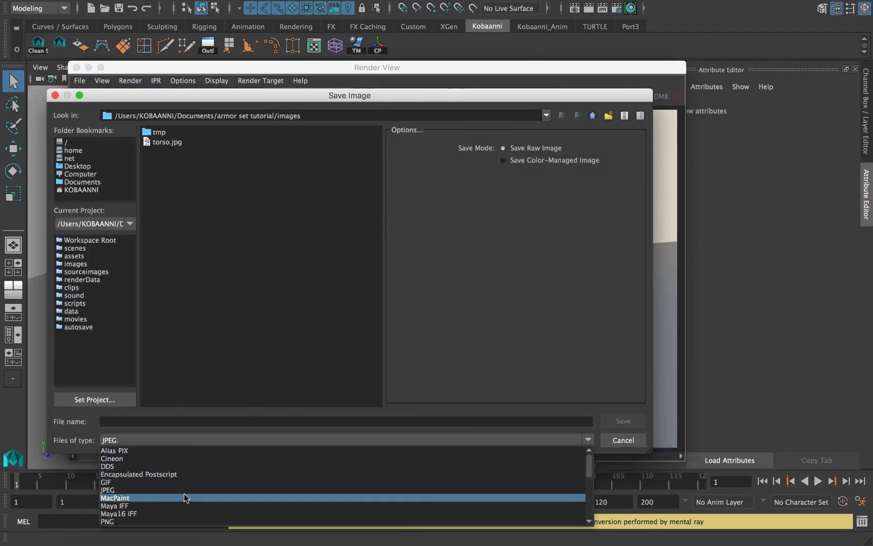
pyautogui.click(131, 491)
pyautogui.click(141, 420)
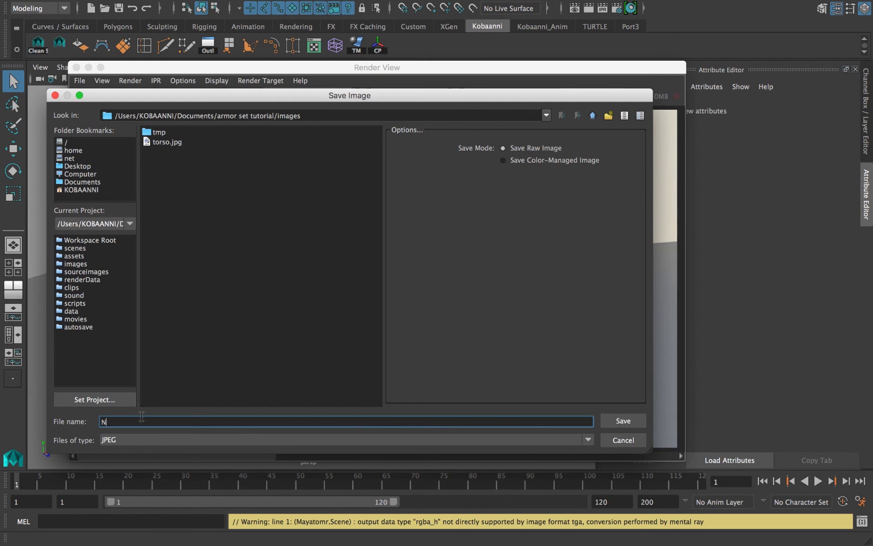
pyautogui.write('torso render')
pyautogui.click(621, 420)
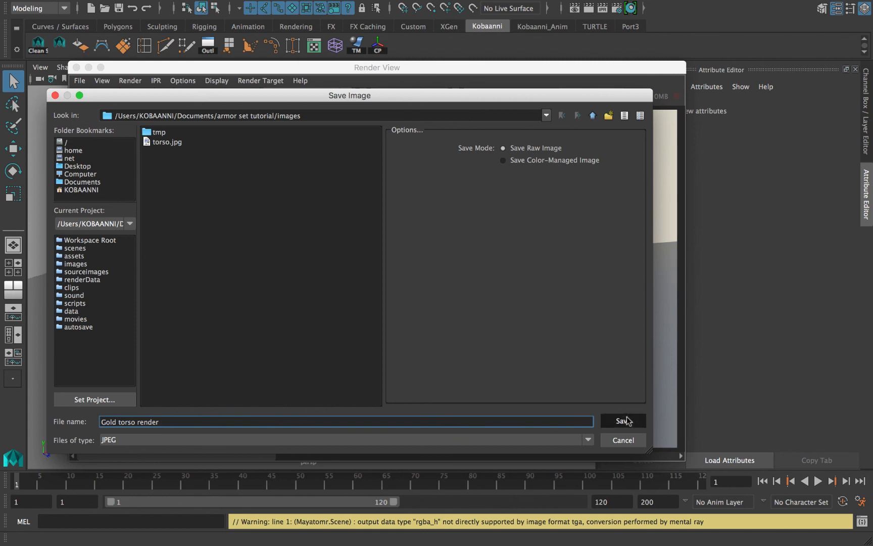